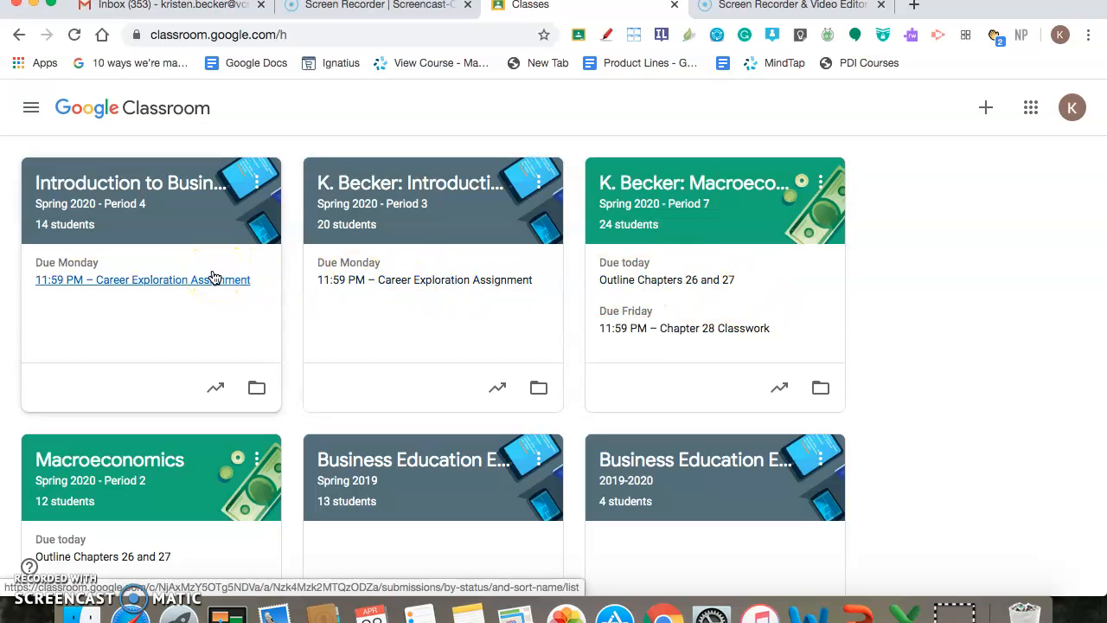
Open the Spring 2020 - Period 7 Macroeconomics class and view its classwork and its roster of teachers and students
left_click(679, 207)
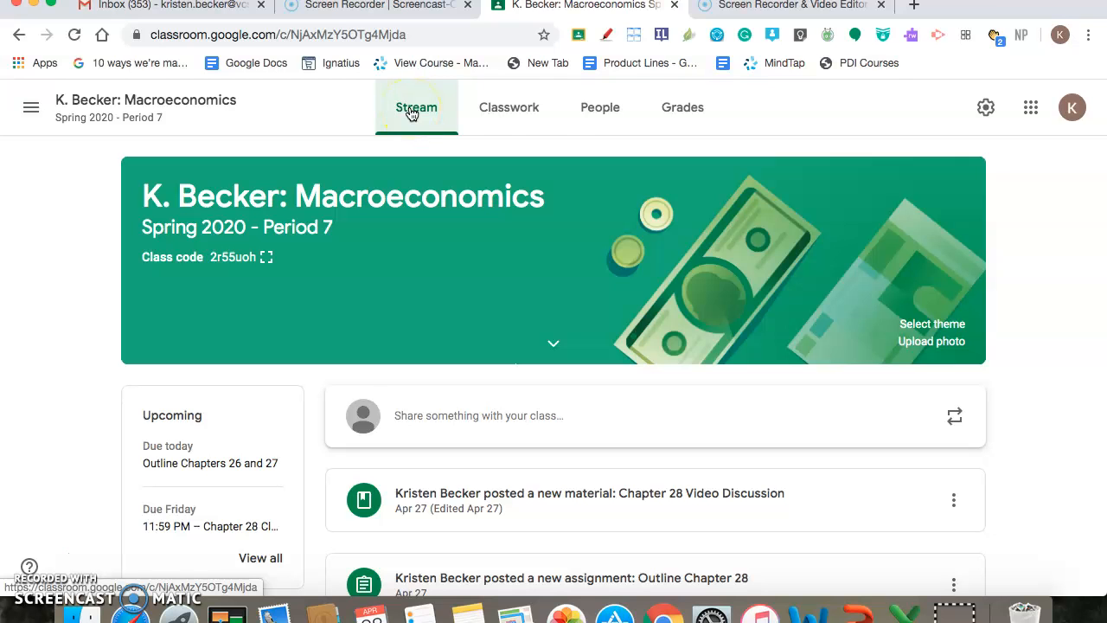
left_click(501, 113)
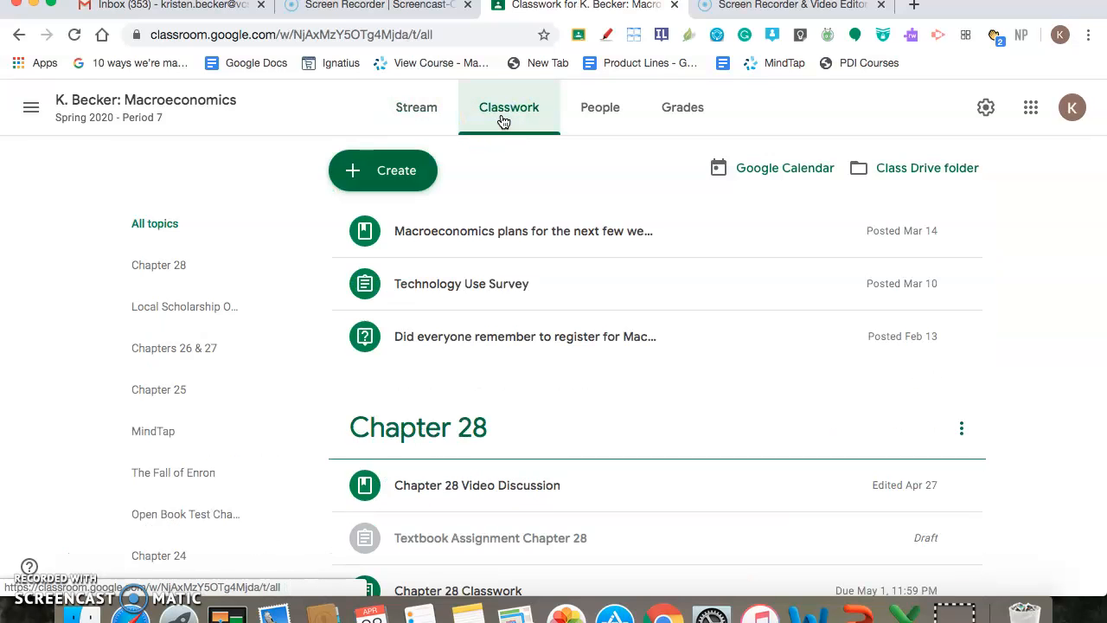
left_click(571, 118)
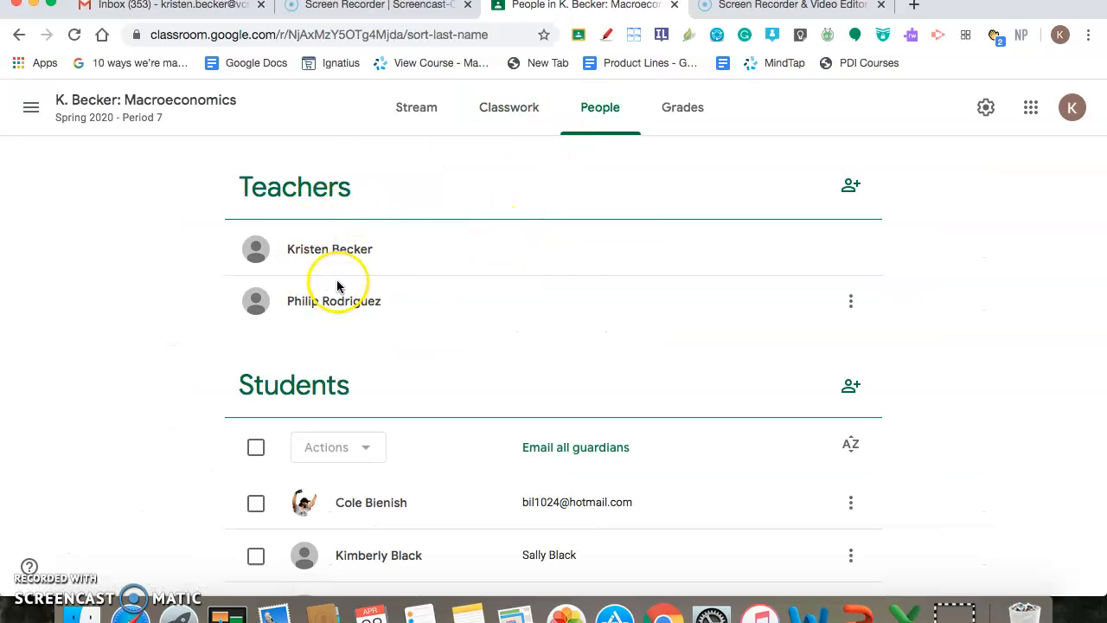
scroll(358, 525, "down", 5)
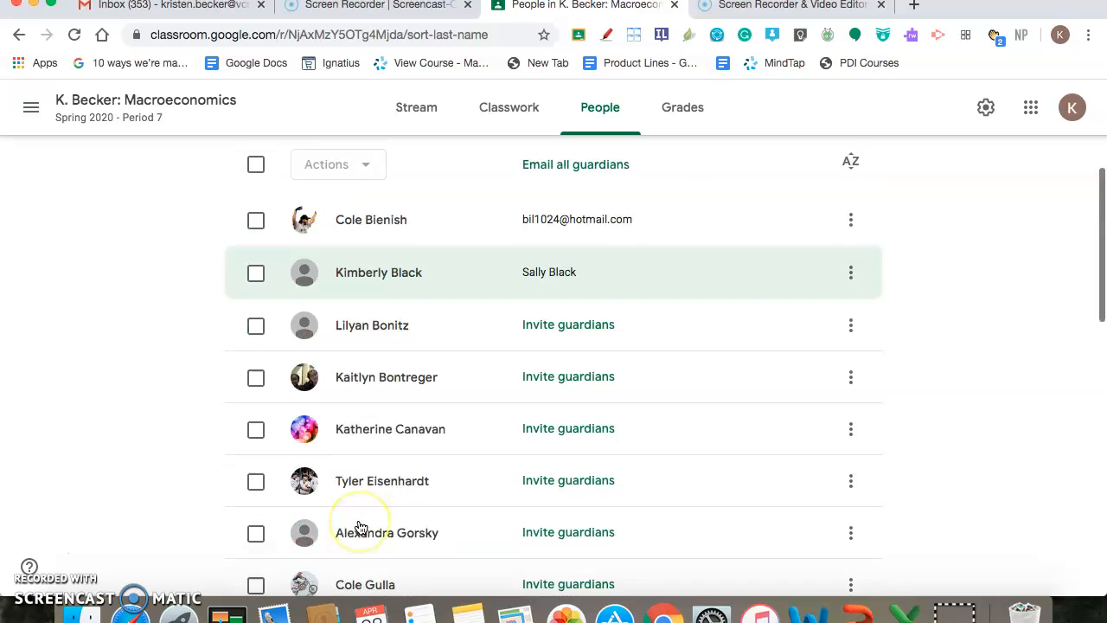
scroll(361, 528, "up", 4)
Select the first student in the roster, show the actions available for the selection, and clear the selection again
left_click(364, 396)
left_click(255, 449)
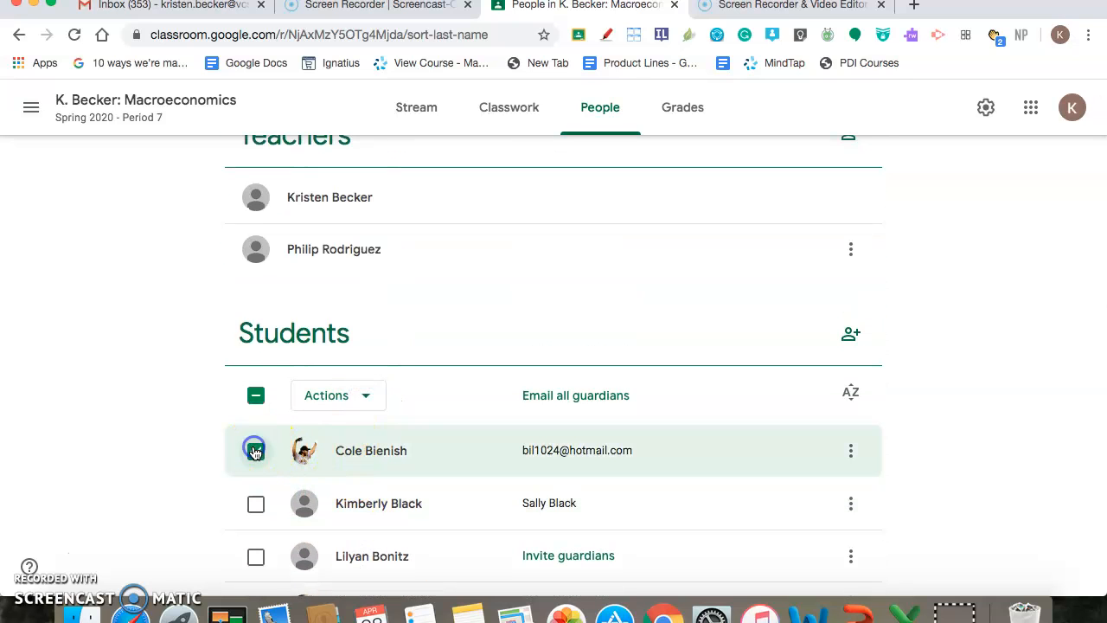
left_click(367, 396)
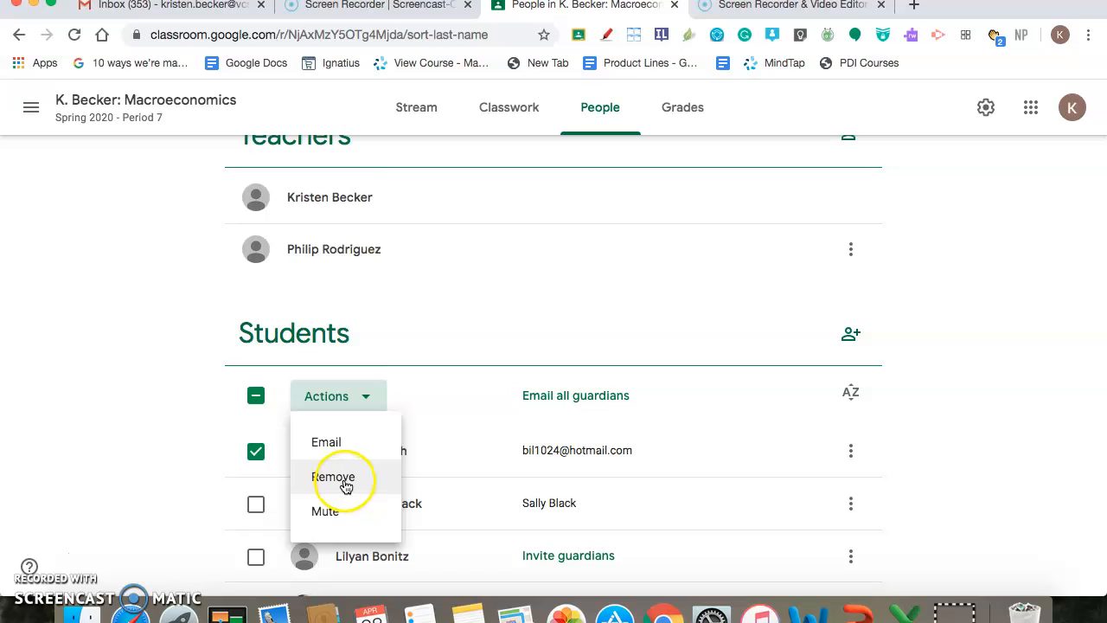
left_click(257, 451)
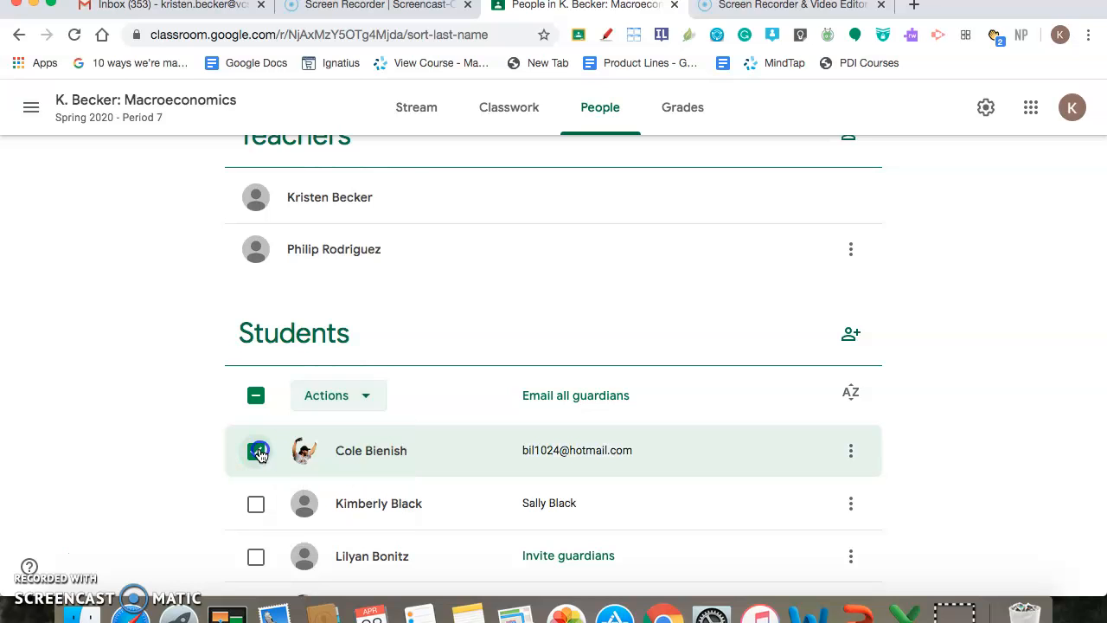
left_click(256, 451)
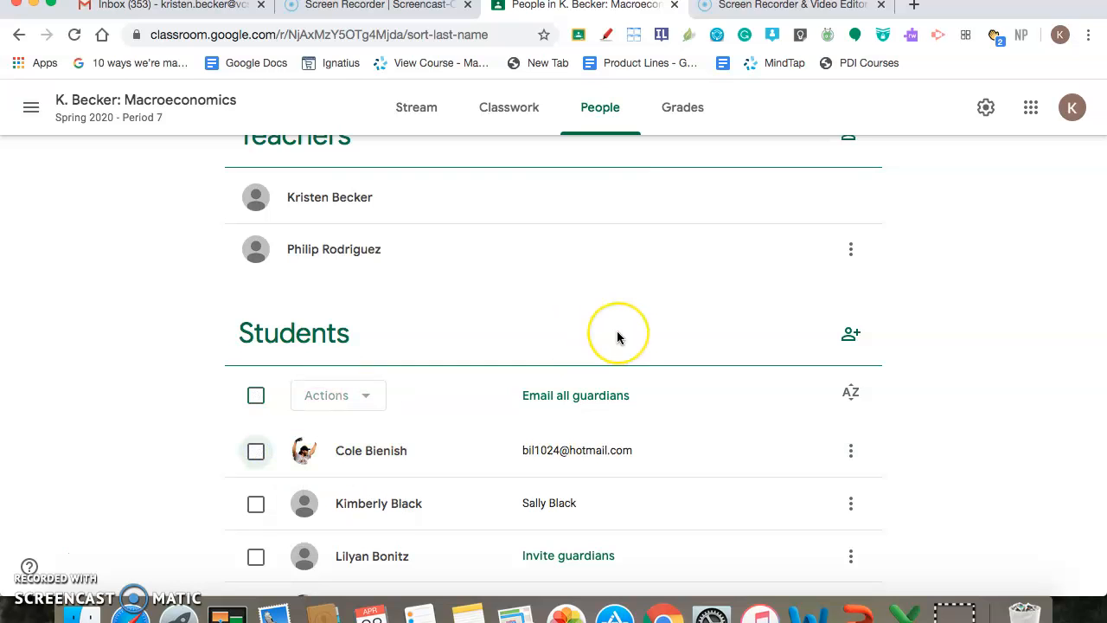
scroll(617, 338, "up", 1)
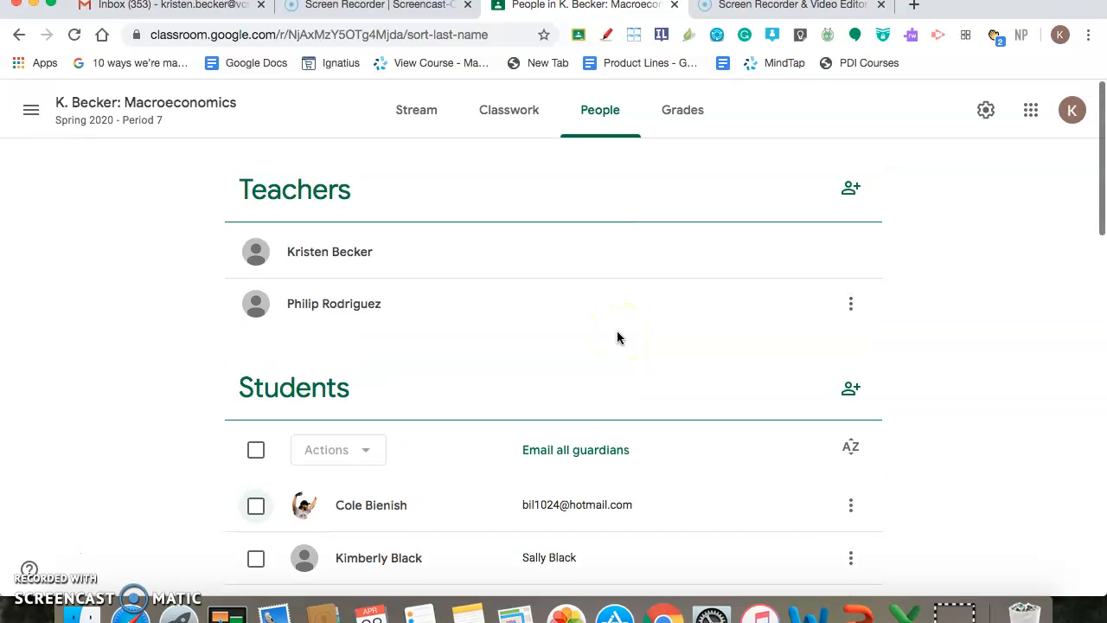
Open the class gradebook and look over the students' scores for each assignment
left_click(708, 131)
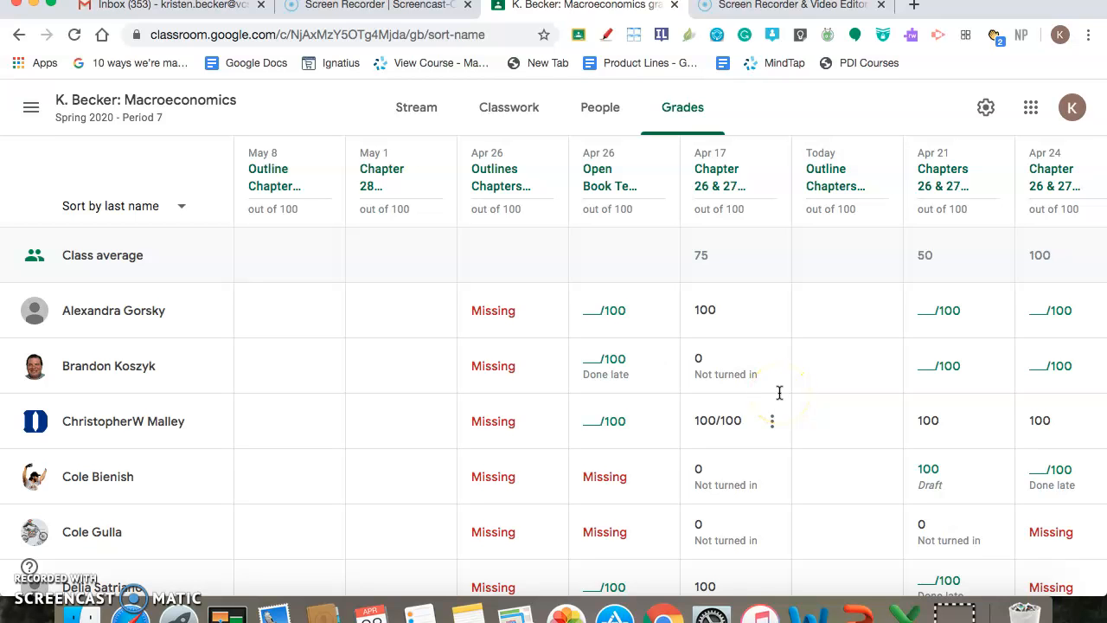
scroll(779, 393, "down", 5)
scroll(779, 391, "up", 5)
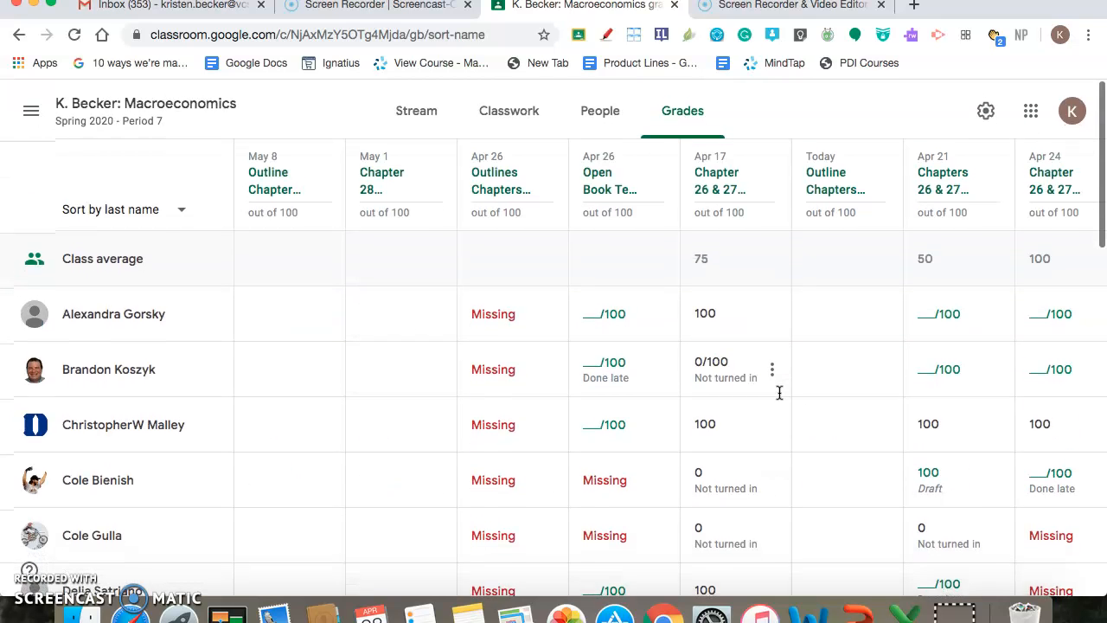
Return to the class stream and look through the upcoming work and recent posts
left_click(414, 111)
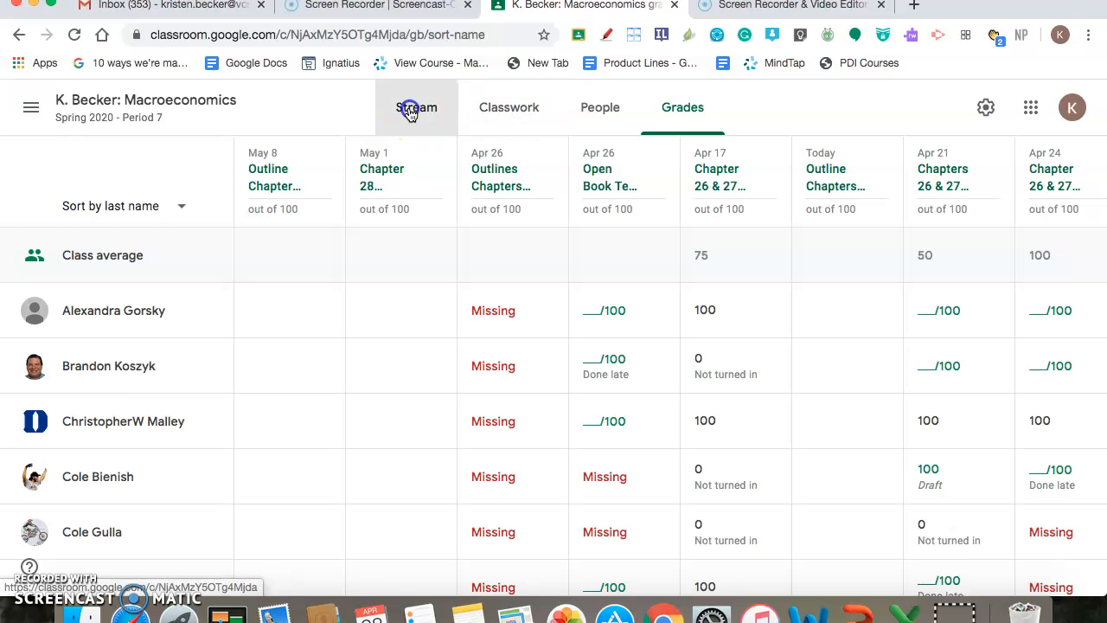
scroll(557, 420, "down", 3)
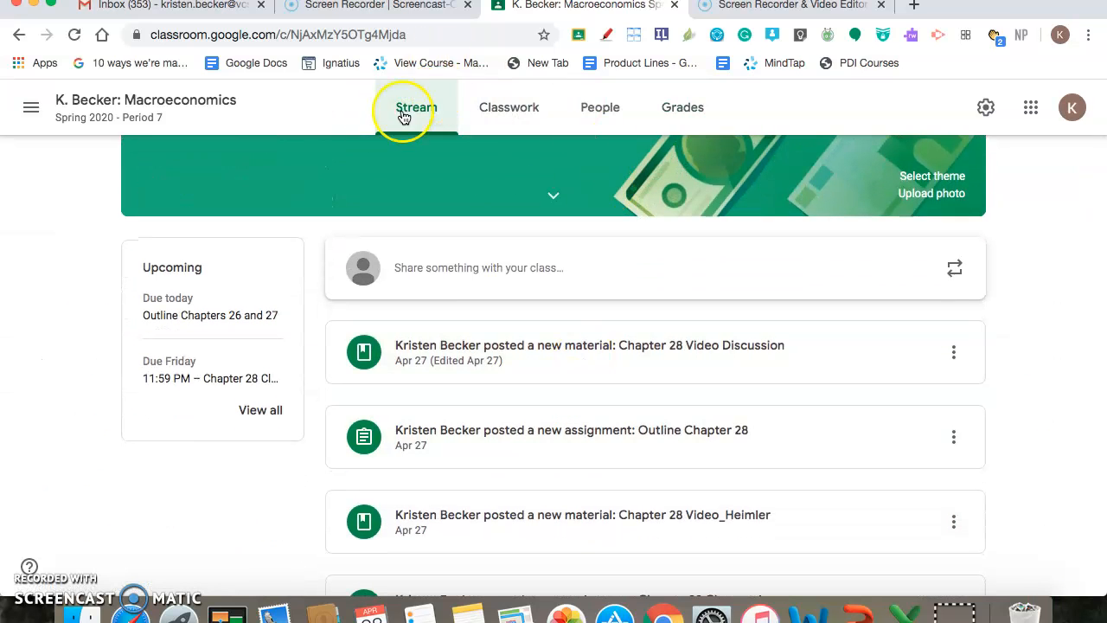
scroll(584, 381, "down", 5)
scroll(584, 380, "up", 6)
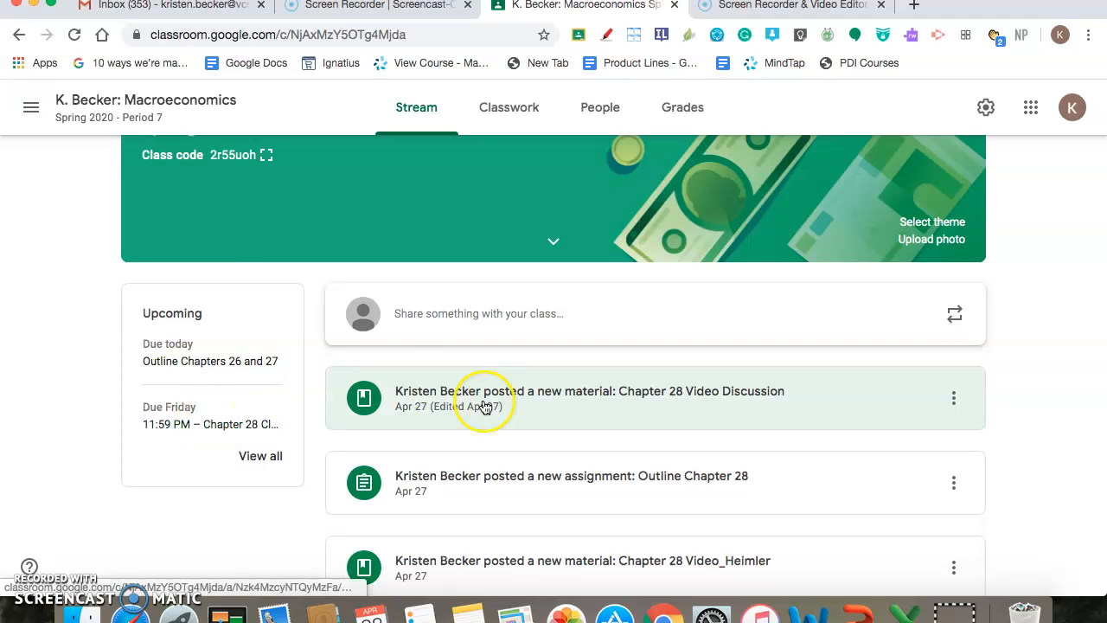
scroll(484, 406, "up", 3)
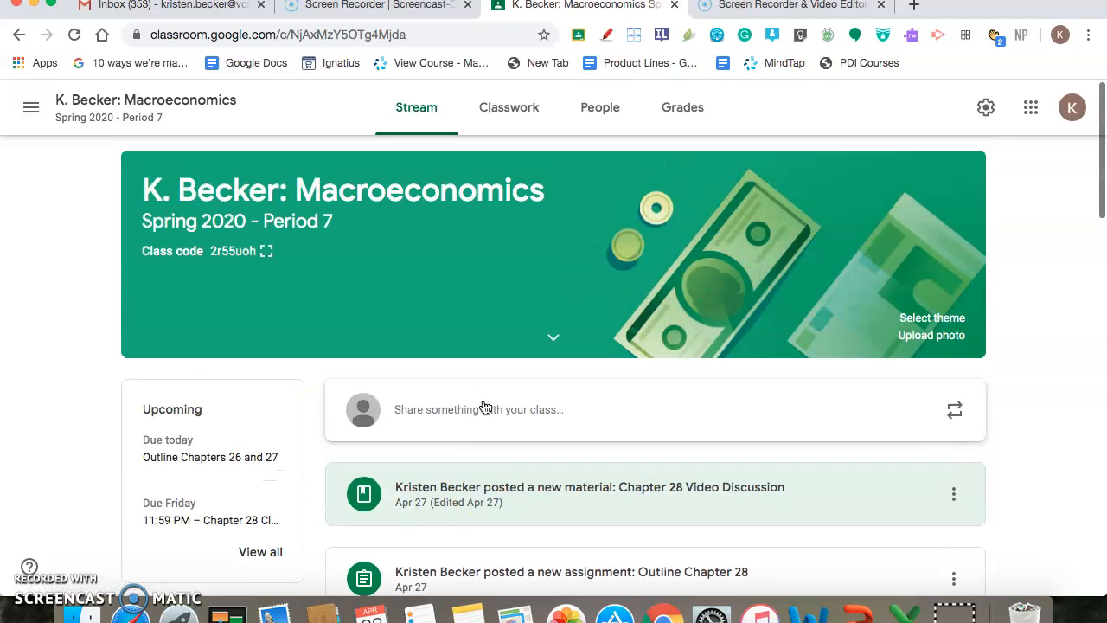
left_click(428, 128)
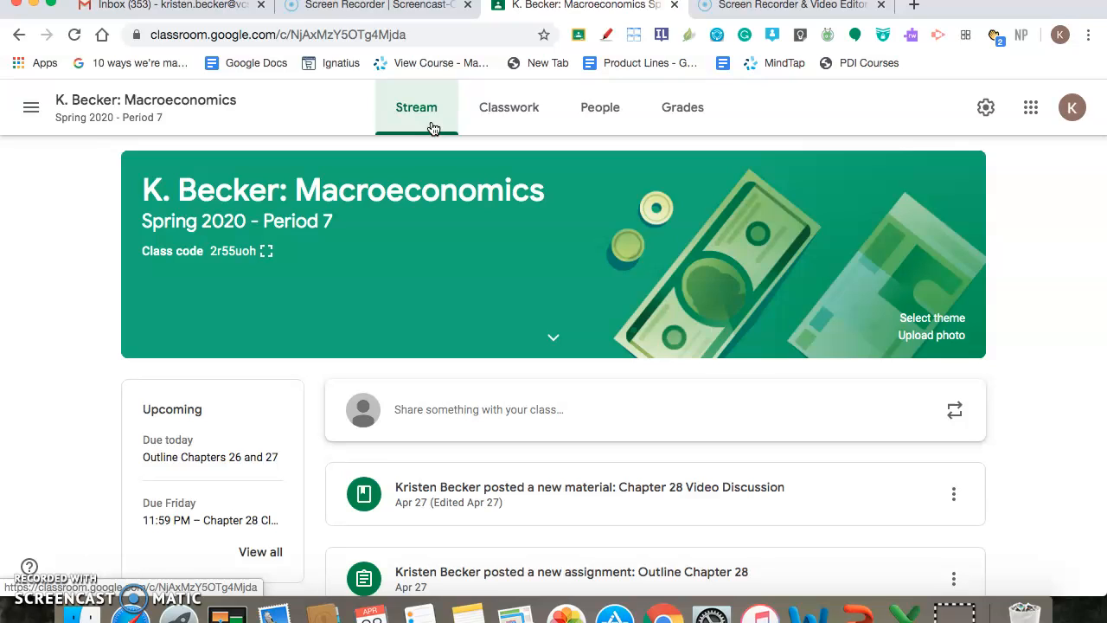
Check the Chapter 28 topic in the classwork and open the Chapter 28 Video Discussion material from the stream
left_click(507, 112)
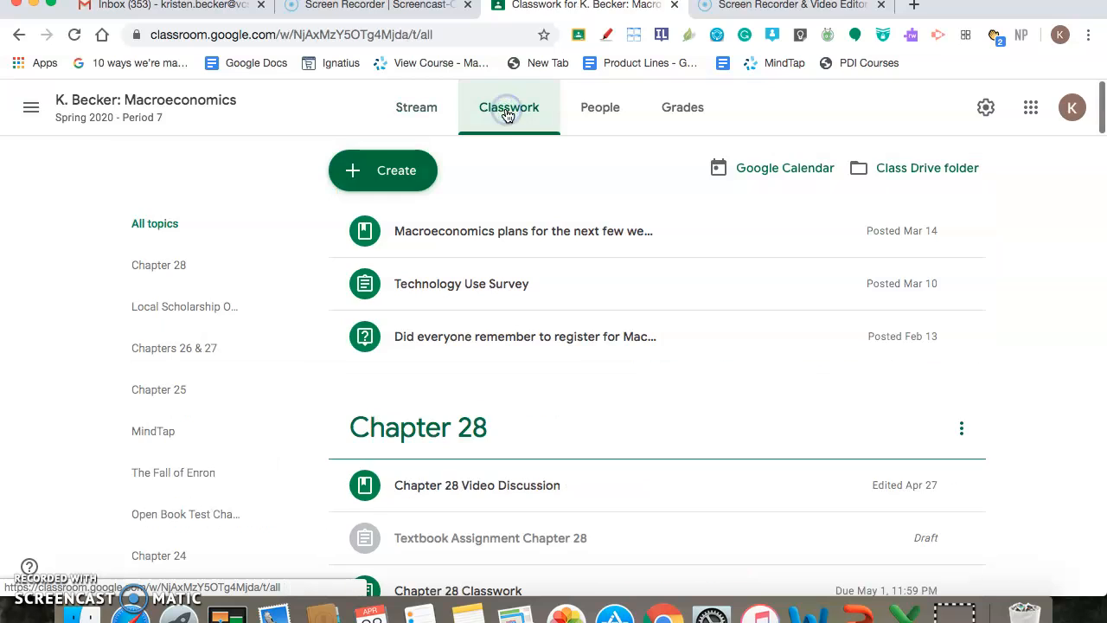
scroll(507, 114, "down", 5)
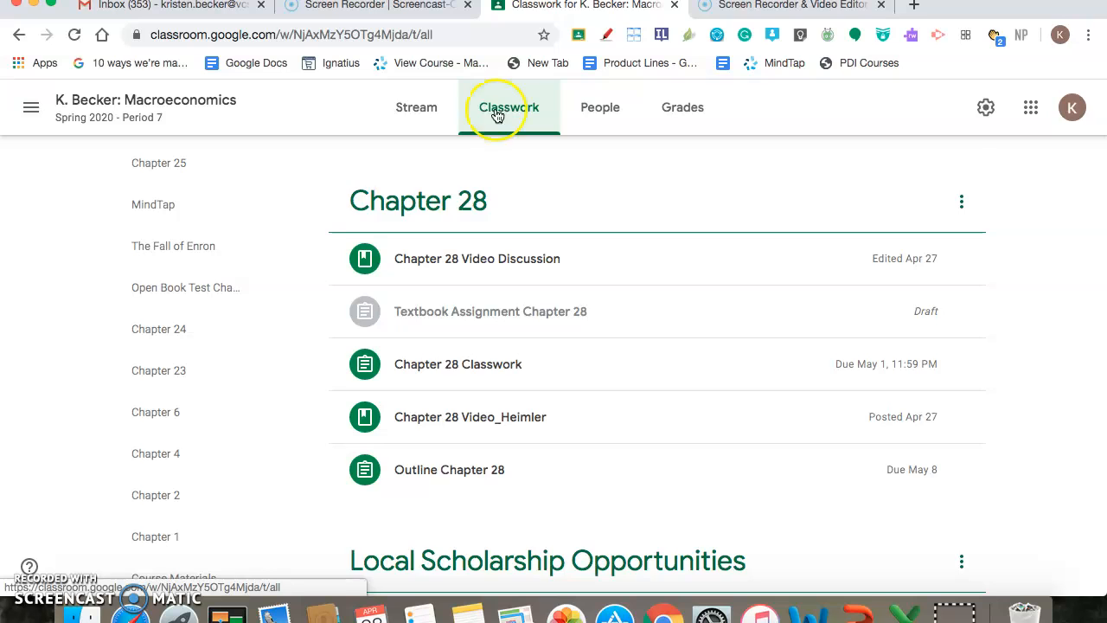
left_click(415, 110)
left_click(488, 491)
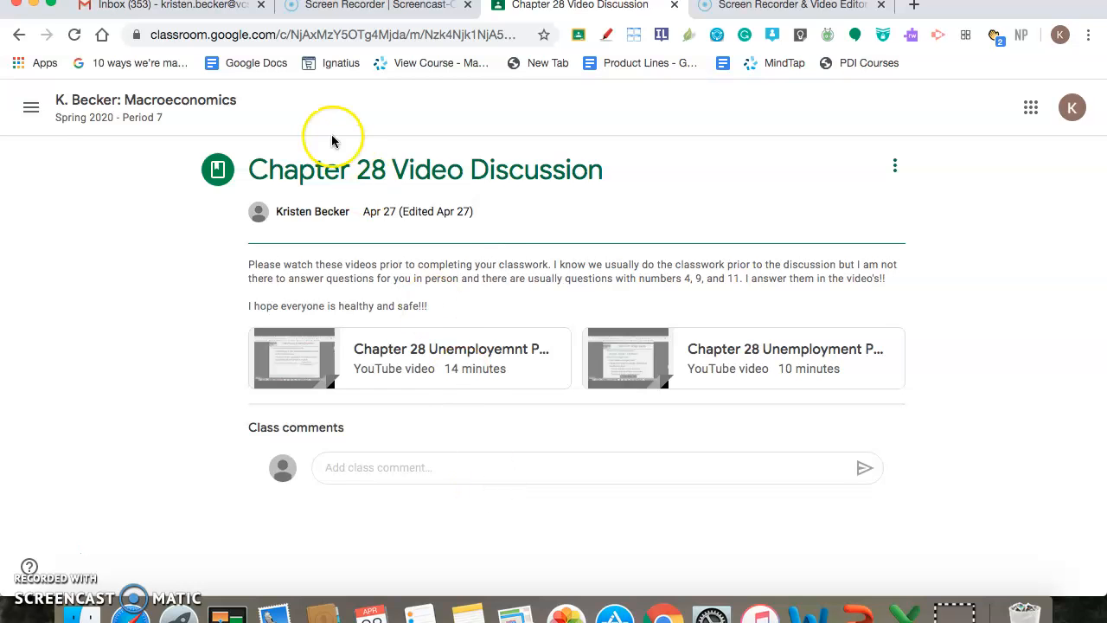
Go back to the class's classwork and look through its topics, including Chapter 28, Local Scholarship Opportunities and Chapters 26 & 27
left_click(18, 37)
left_click(489, 112)
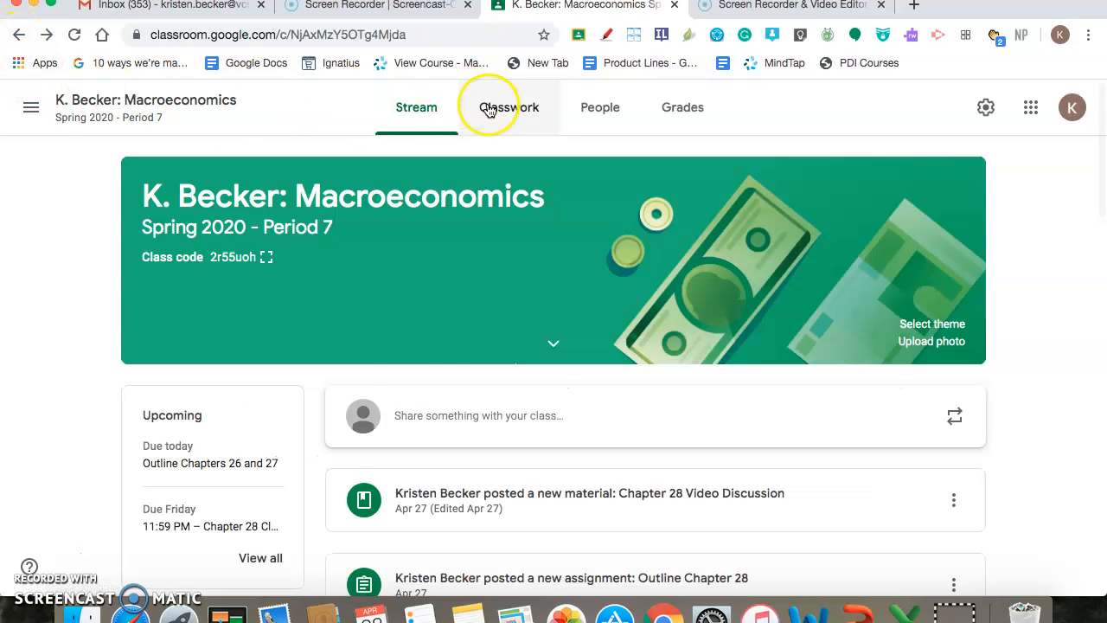
scroll(260, 220, "up", 3)
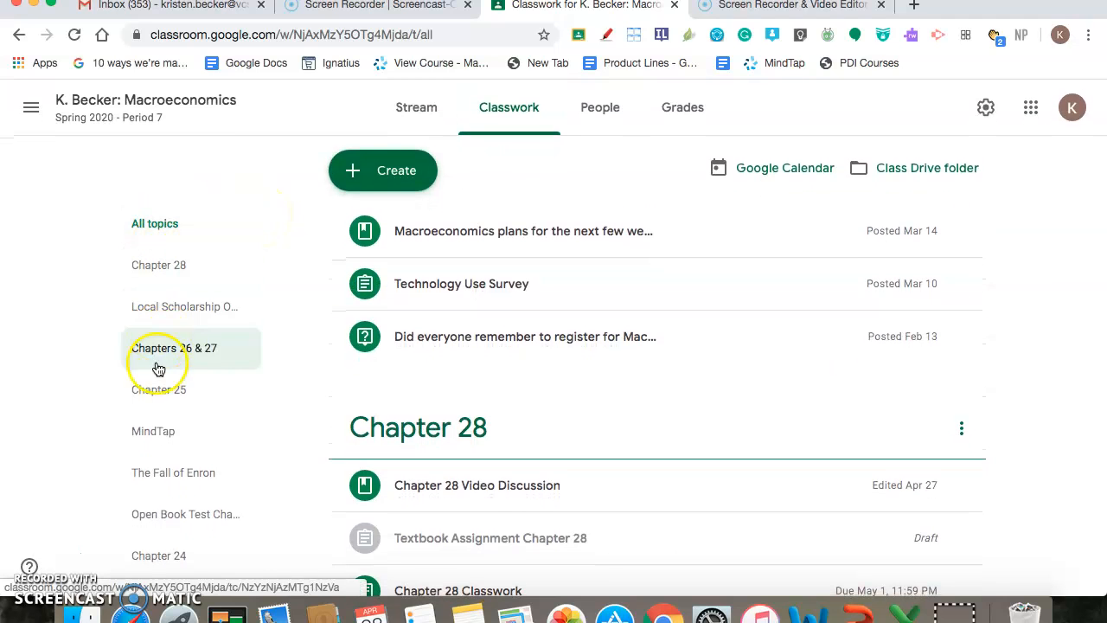
left_click(170, 254)
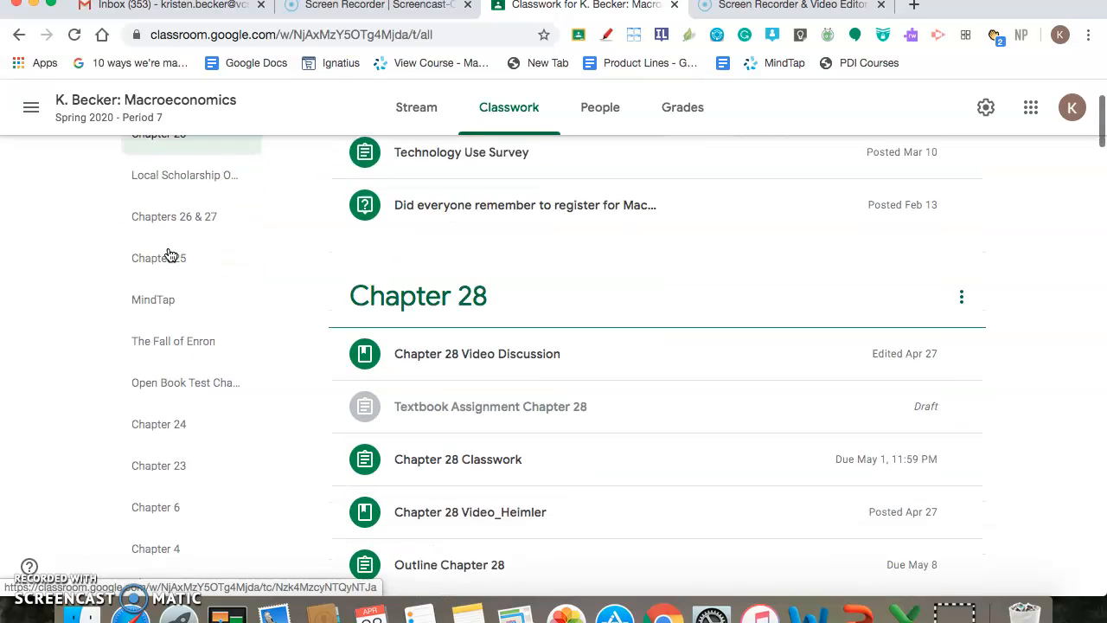
left_click(571, 211)
scroll(625, 217, "down", 5)
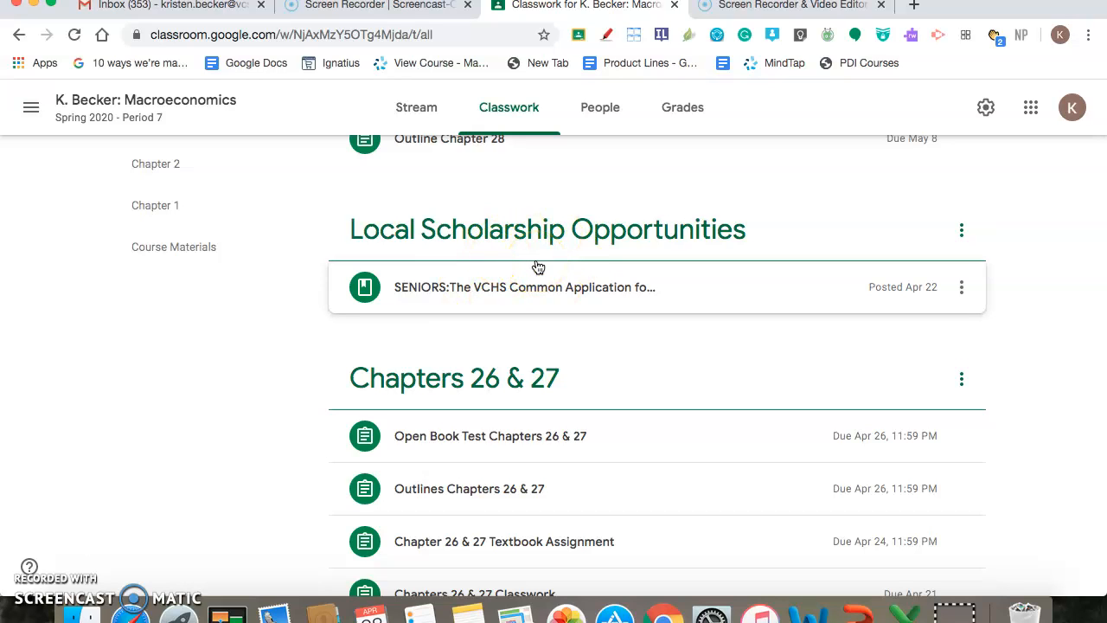
scroll(537, 266, "down", 5)
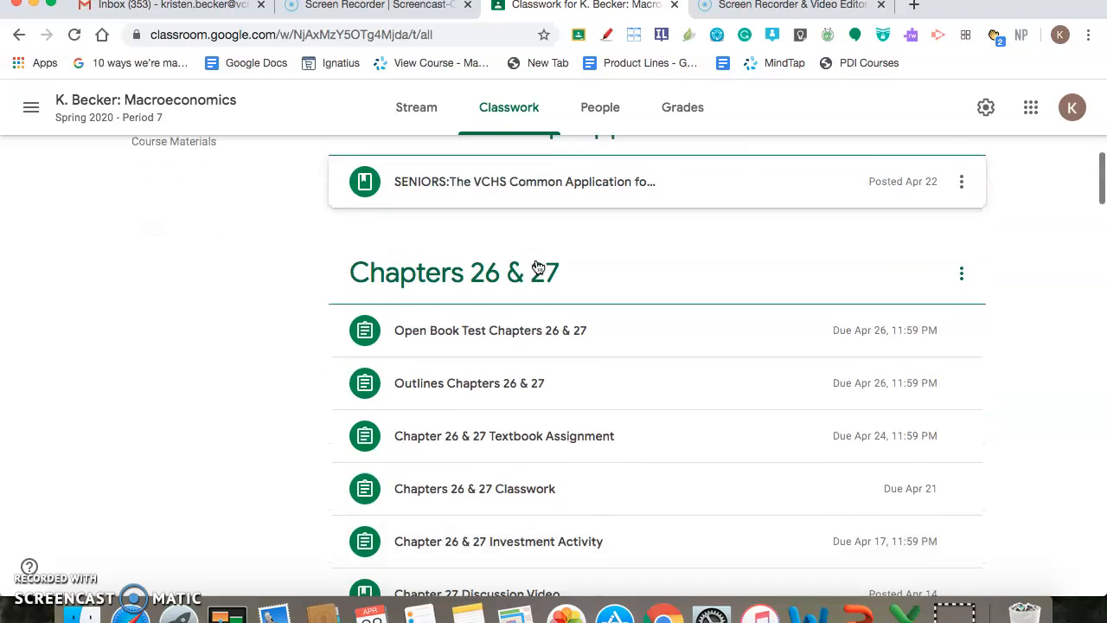
scroll(537, 266, "up", 2)
scroll(537, 267, "down", 9)
scroll(537, 266, "down", 10)
scroll(537, 266, "up", 15)
scroll(537, 266, "up", 11)
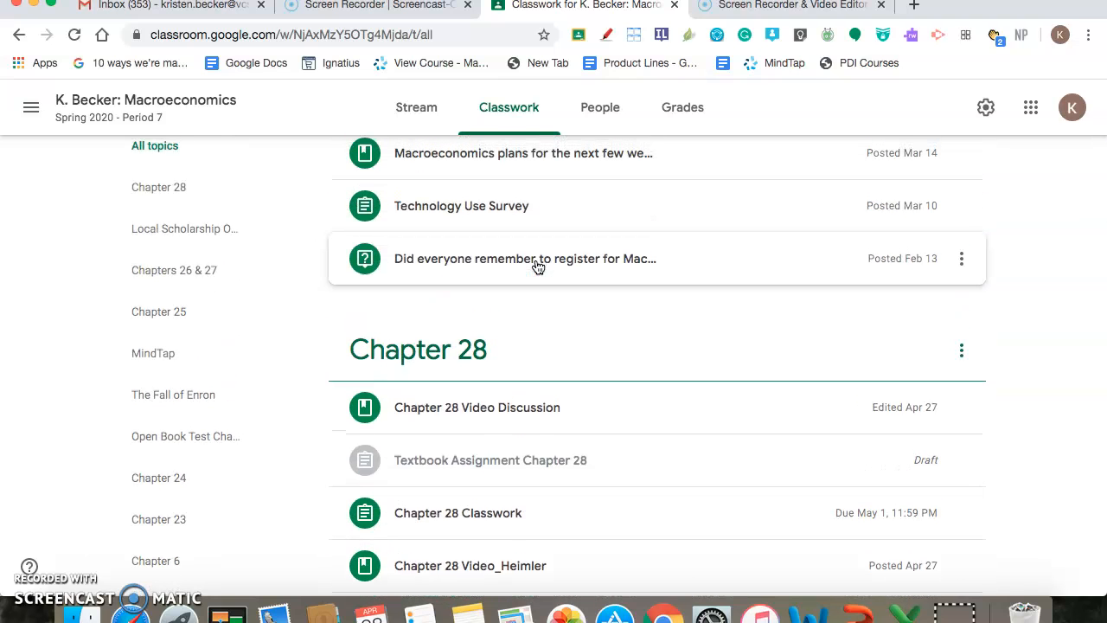
Examine the materials and assignments listed under the Chapter 28 topic
left_click(540, 407)
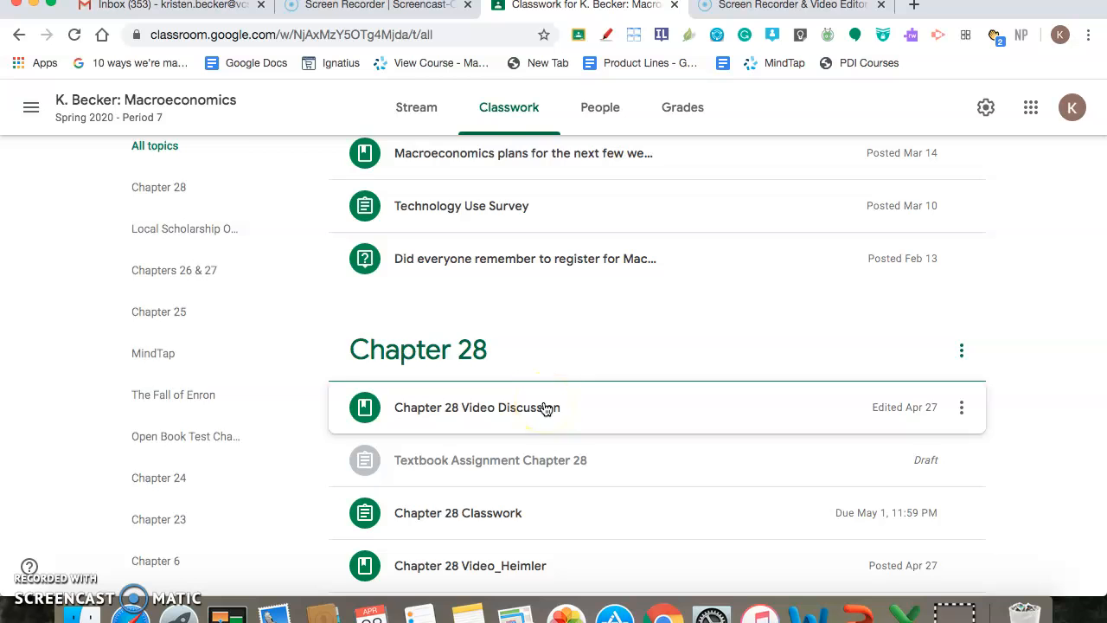
scroll(544, 407, "up", 1)
scroll(544, 407, "down", 3)
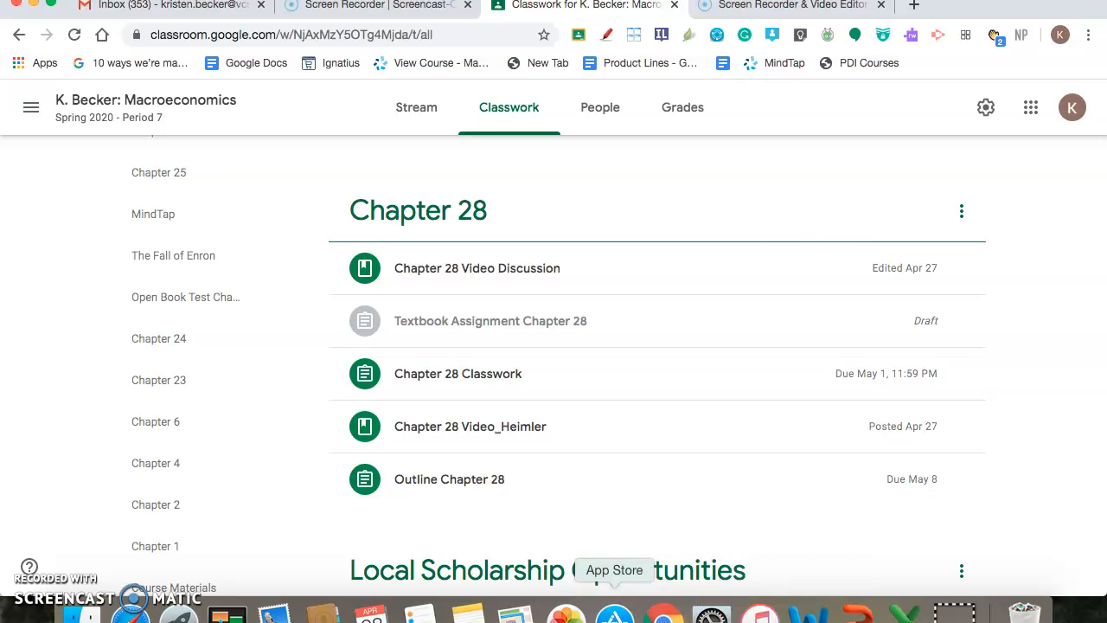
scroll(651, 363, "up", 2)
scroll(651, 363, "down", 3)
scroll(654, 363, "up", 1)
Expand the draft Textbook Assignment Chapter 28 and open it for editing
left_click(511, 231)
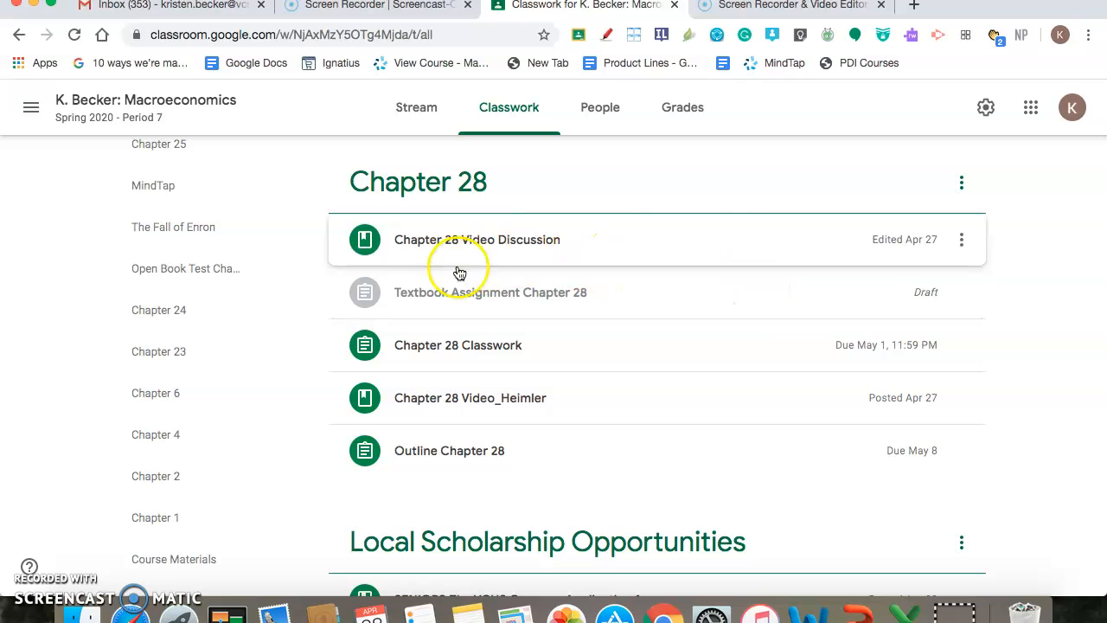
left_click(399, 291)
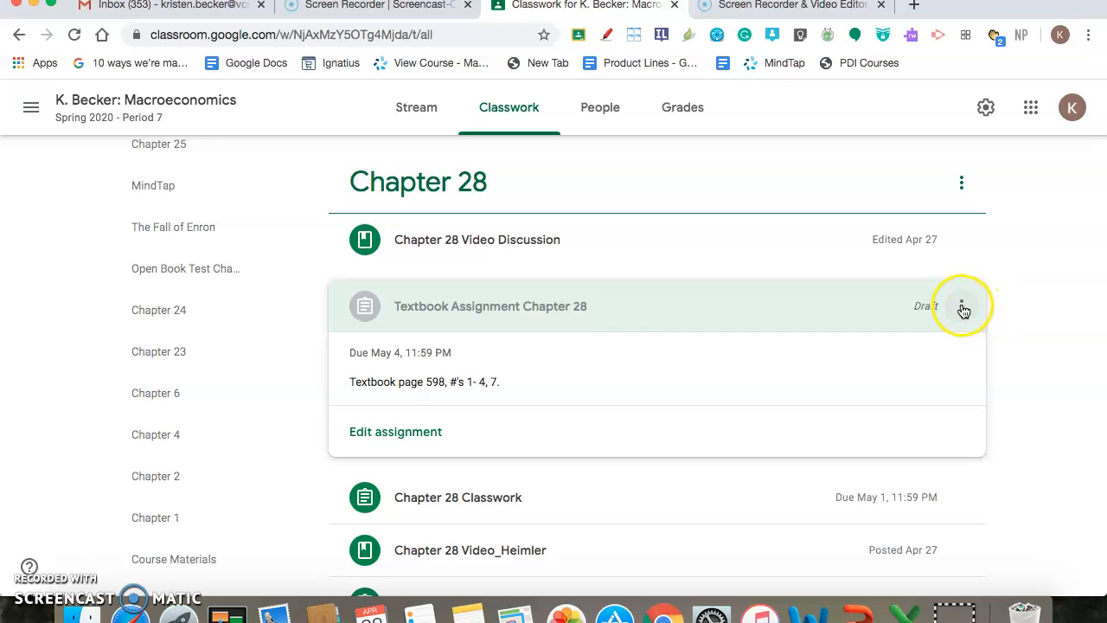
left_click(963, 307)
left_click(894, 347)
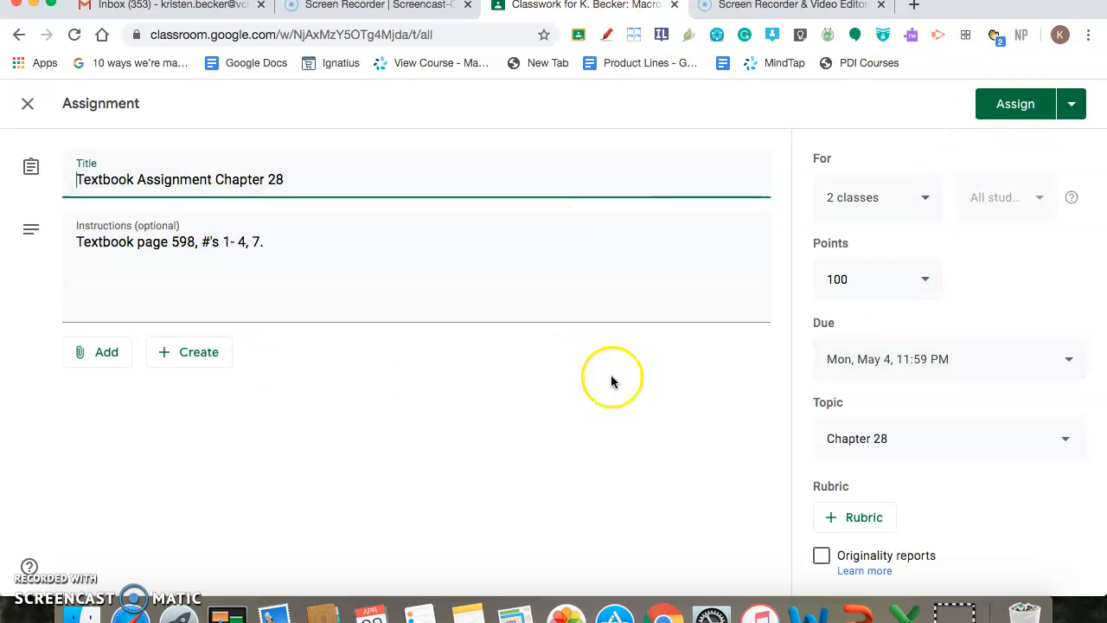
Show the draft assignment's publishing choices: Assign, Schedule and Save draft
left_click(1073, 106)
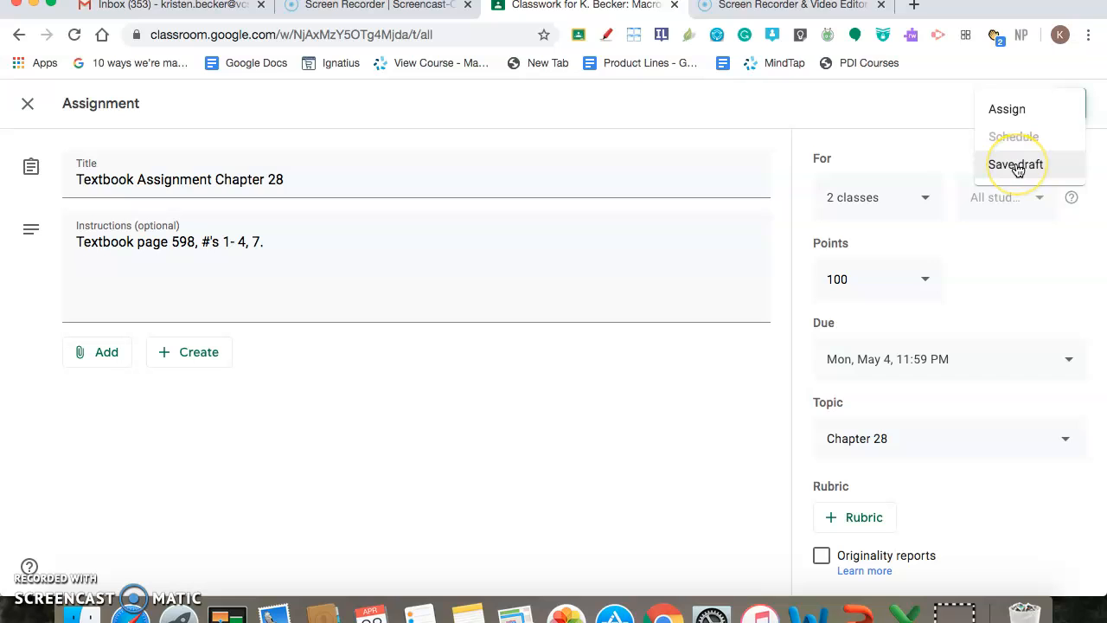
left_click(1007, 107)
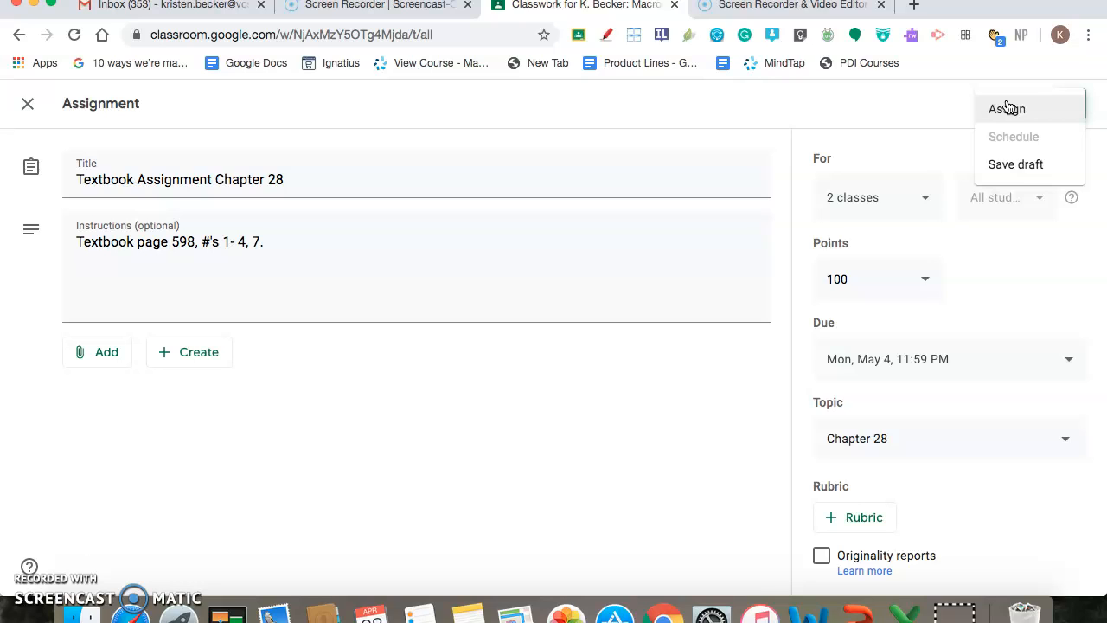
left_click(1015, 143)
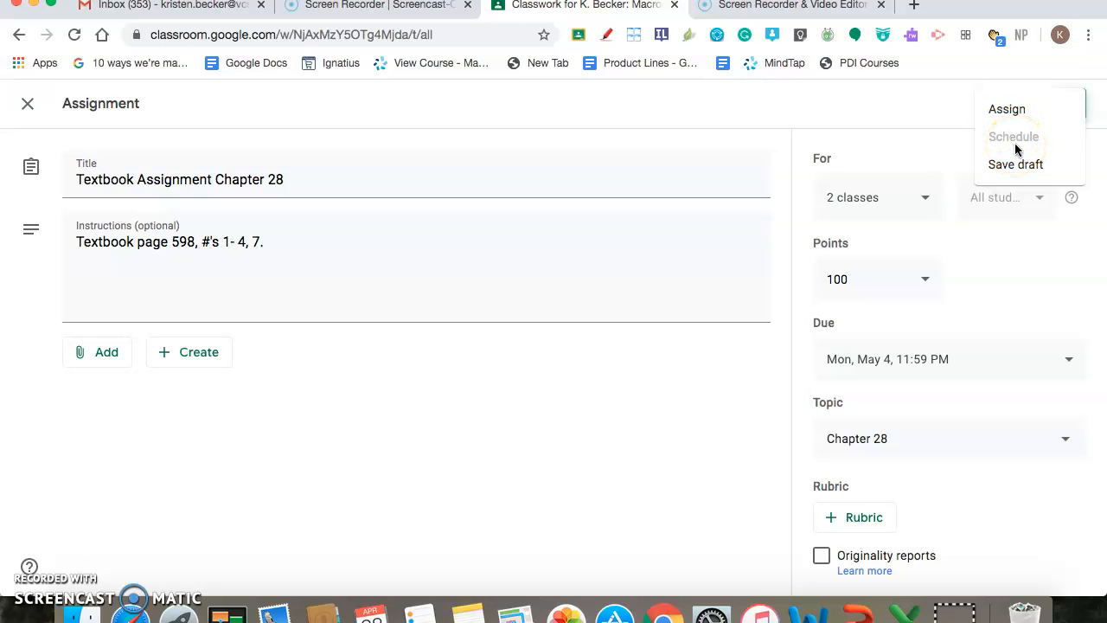
left_click(1008, 141)
left_click(692, 223)
Remove the Macroeconomics class from the classes receiving the draft Textbook Assignment Chapter 28
left_click(926, 201)
left_click(926, 202)
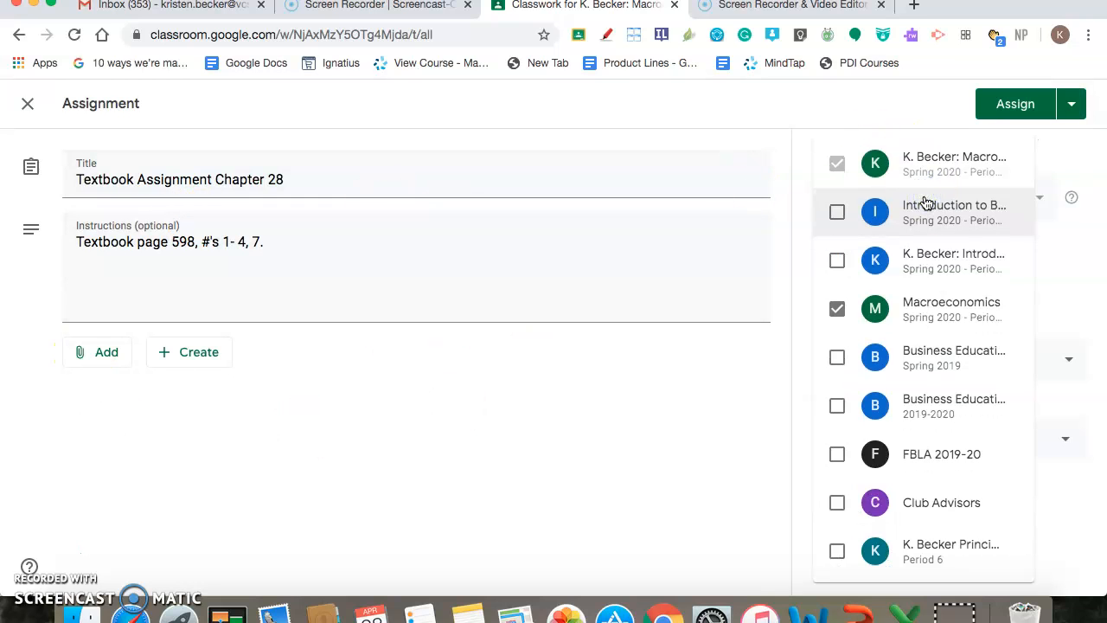
left_click(926, 327)
left_click(926, 327)
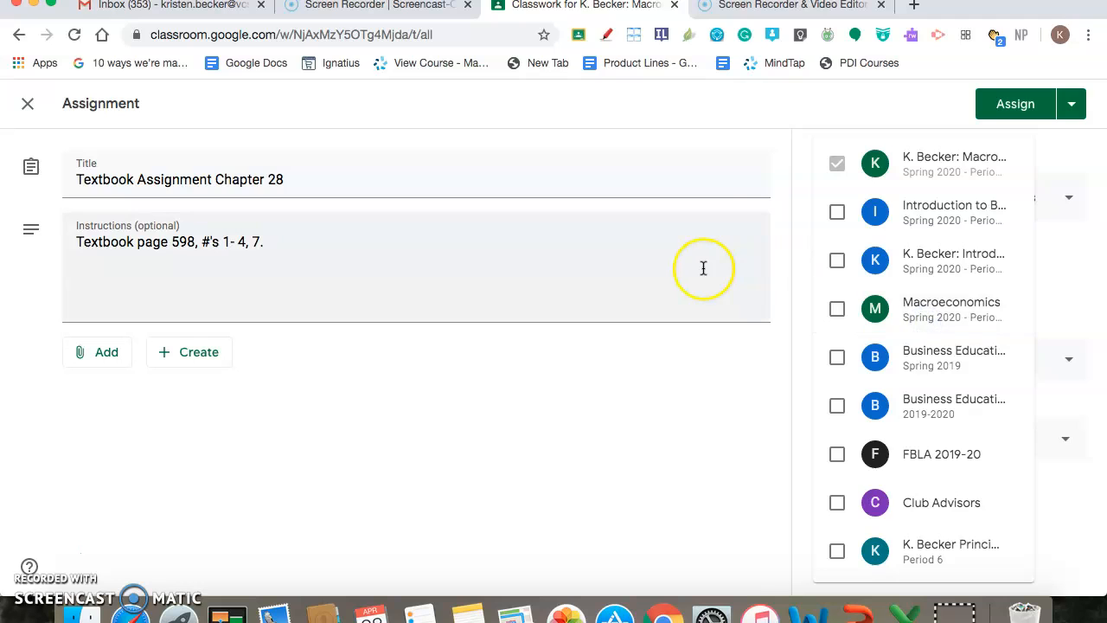
left_click(702, 199)
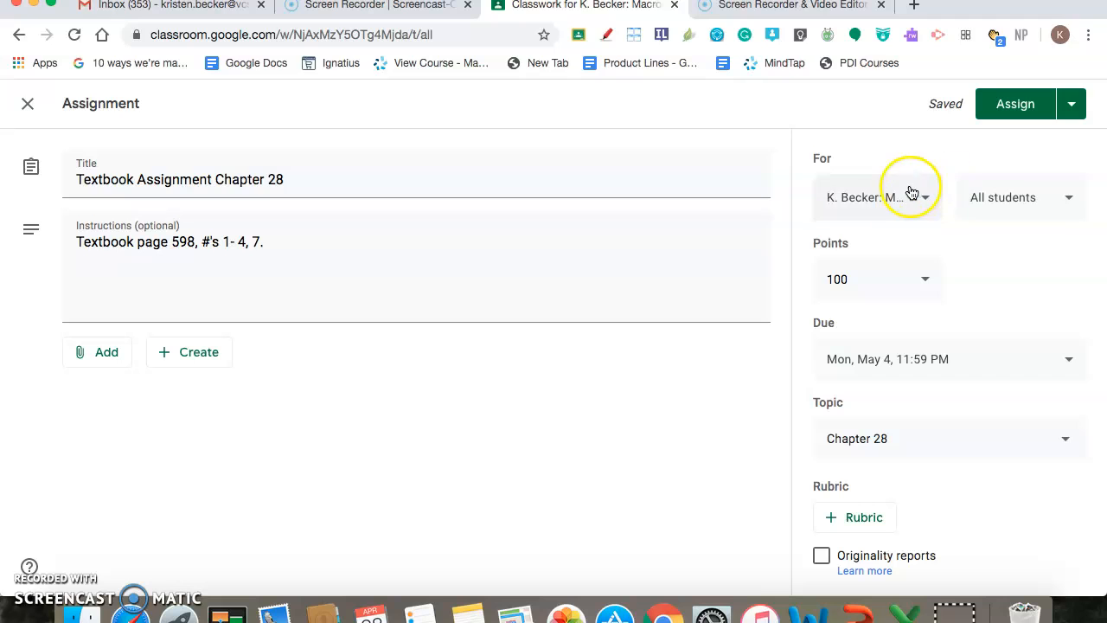
Show the date and time choices for scheduling the assignment, then cancel scheduling and review the publishing choices
left_click(1072, 111)
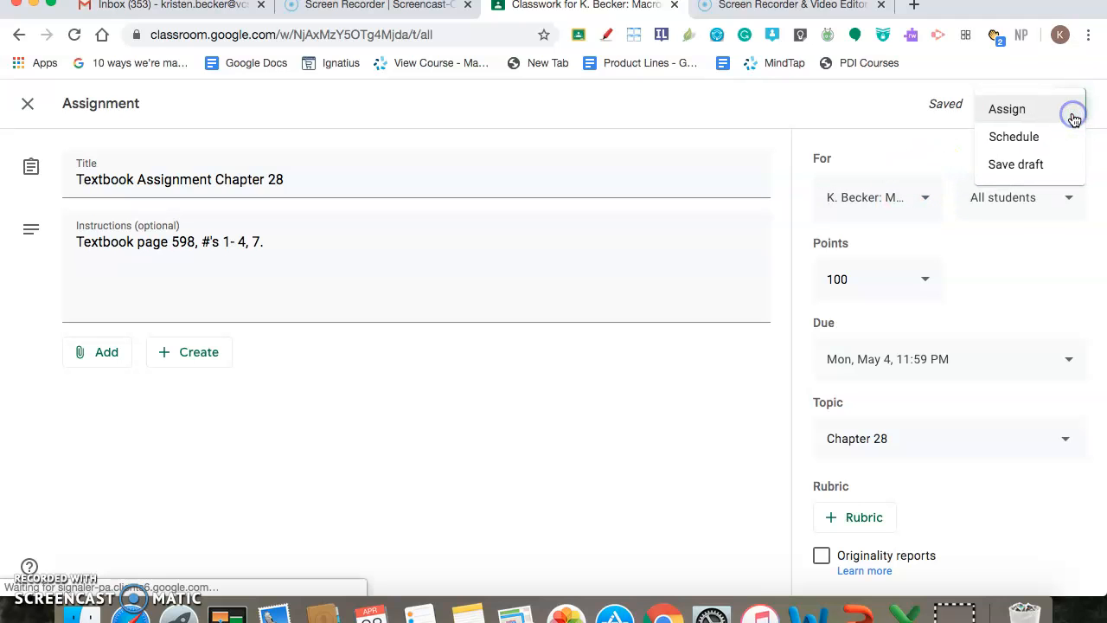
left_click(1027, 140)
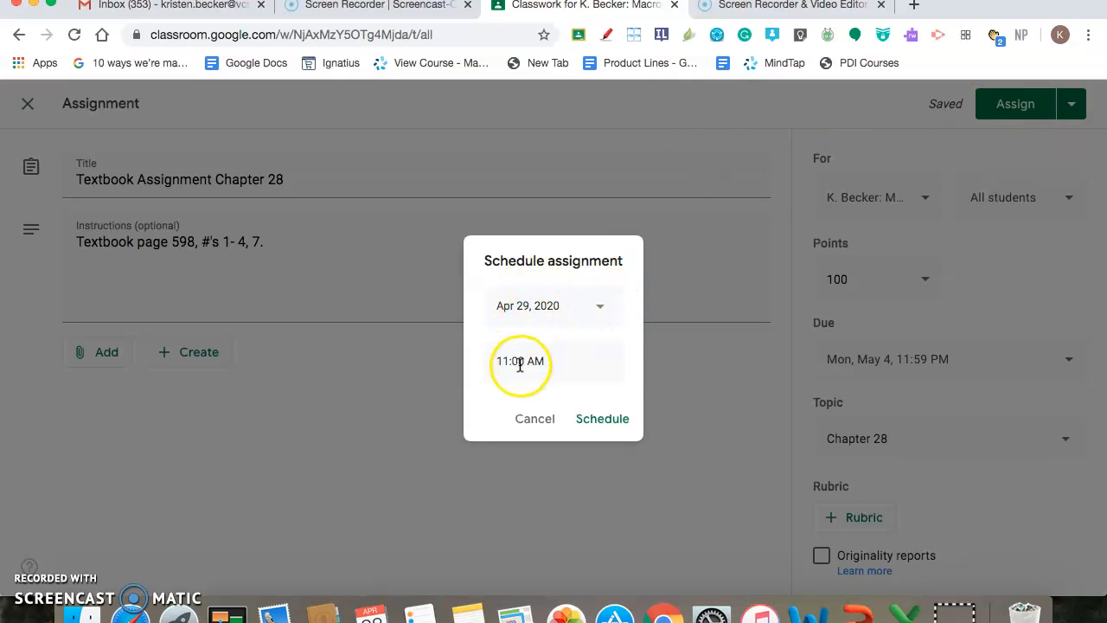
left_click(535, 418)
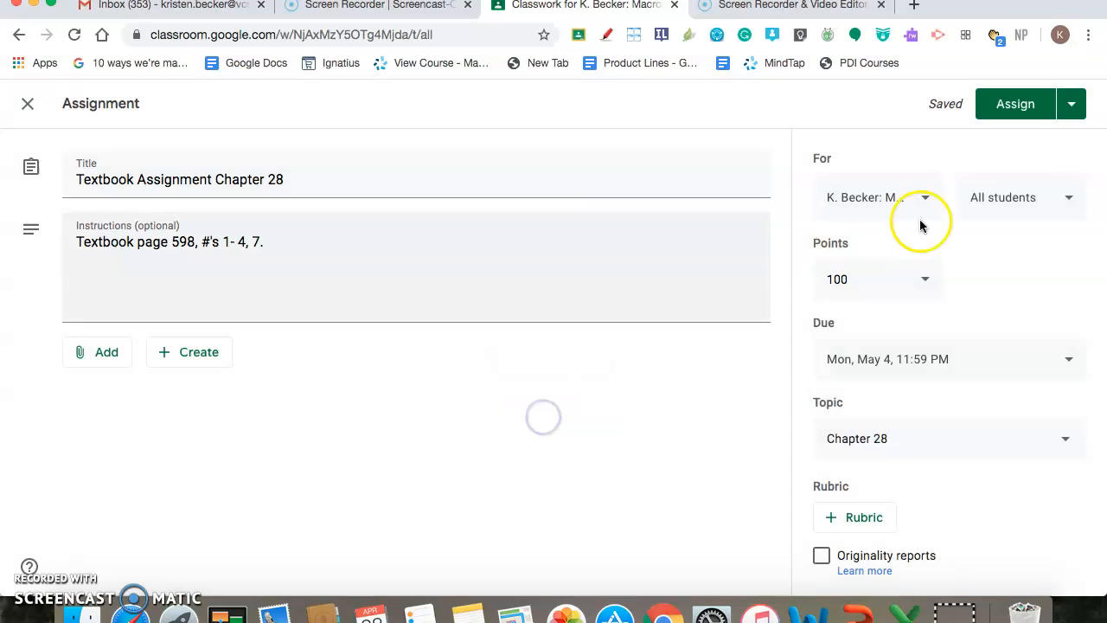
left_click(1070, 106)
left_click(707, 241)
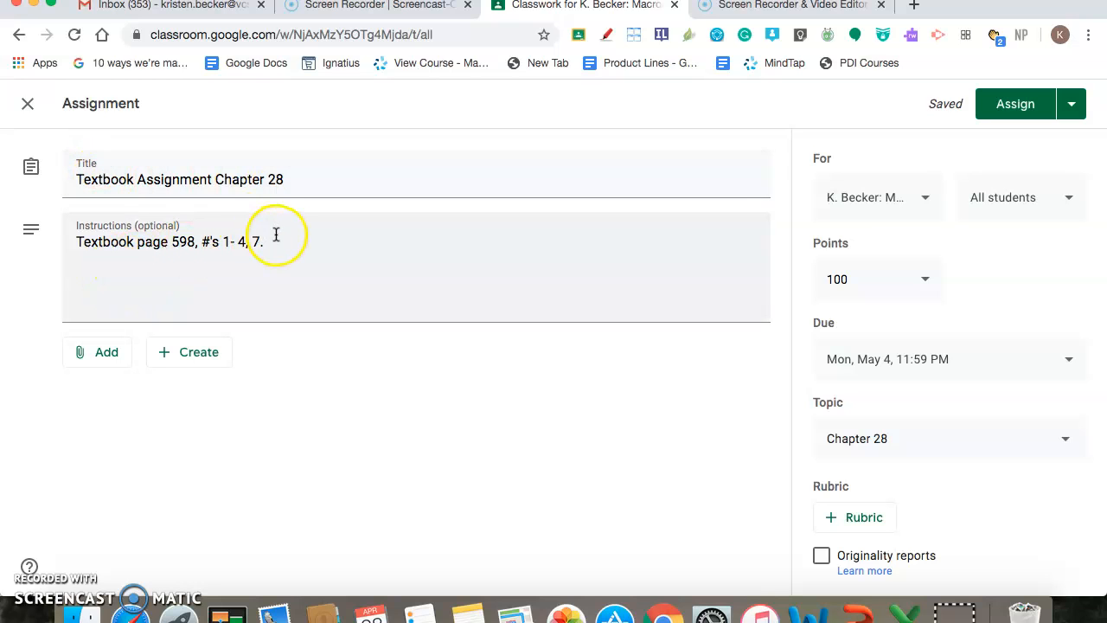
Add the Macroeconomics class to the classes receiving the assignment
left_click(891, 208)
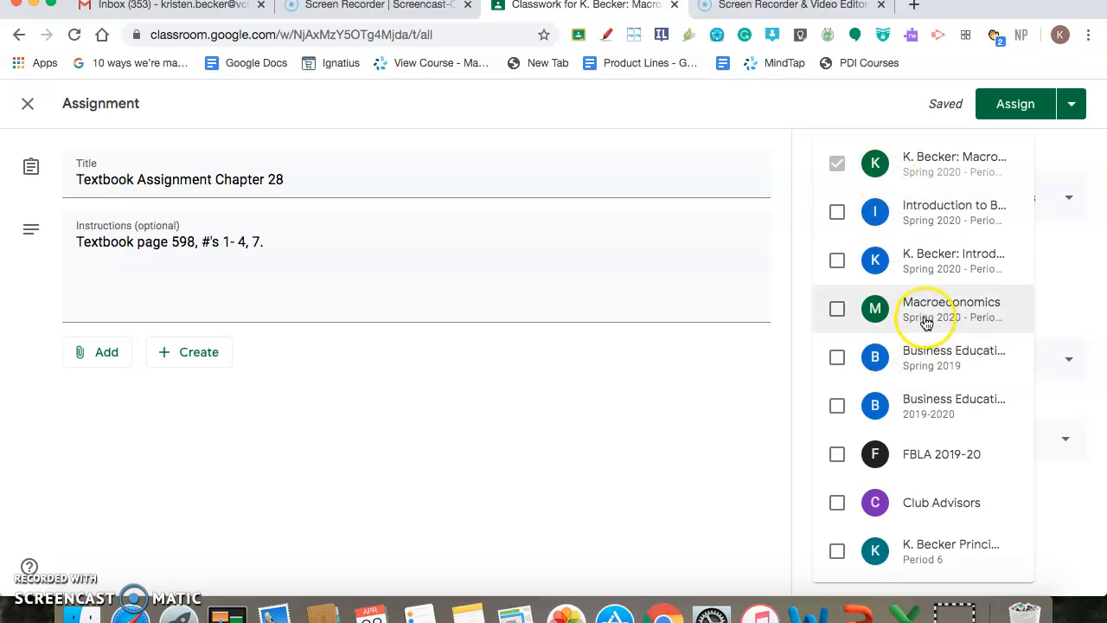
left_click(923, 320)
left_click(790, 261)
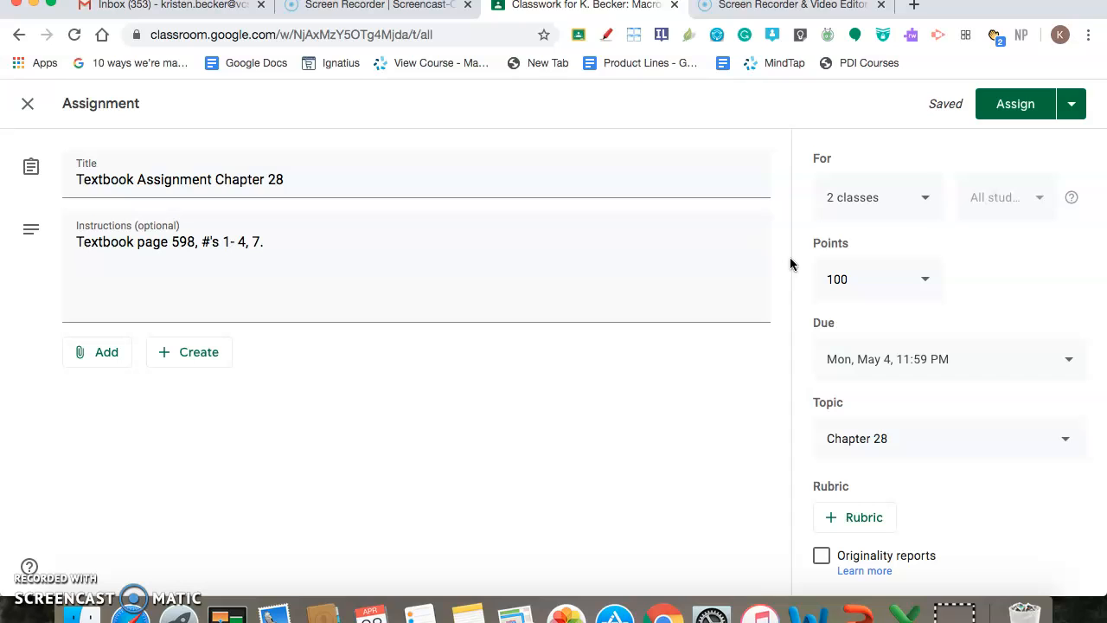
Set the assignment's points to 4 and show its due date and time settings
left_click(868, 292)
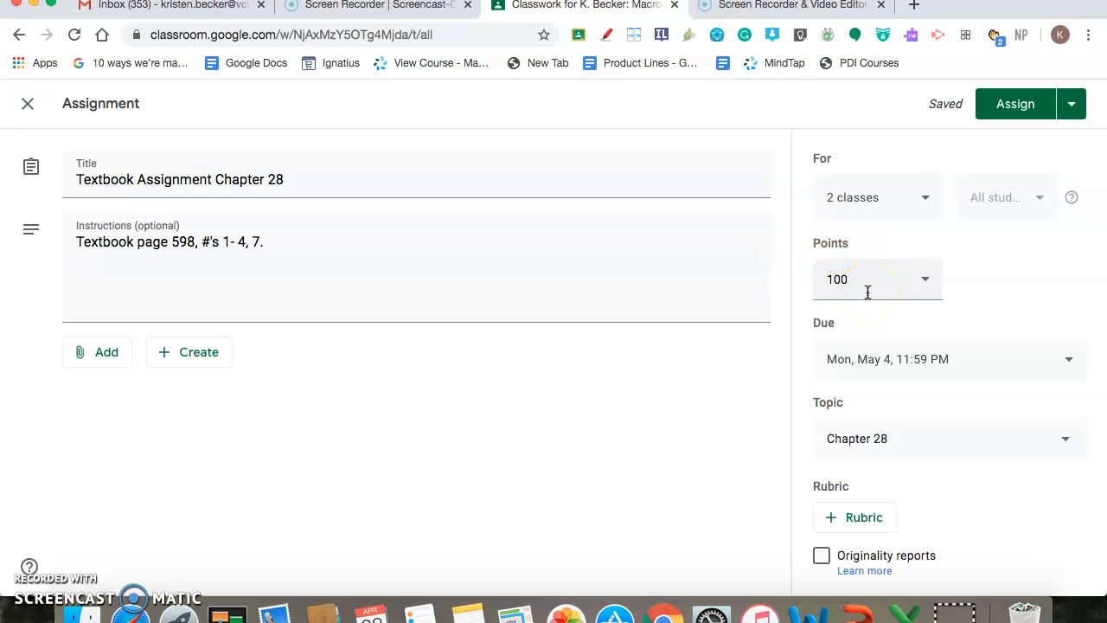
left_click(860, 276)
left_click_drag(862, 276, 822, 276)
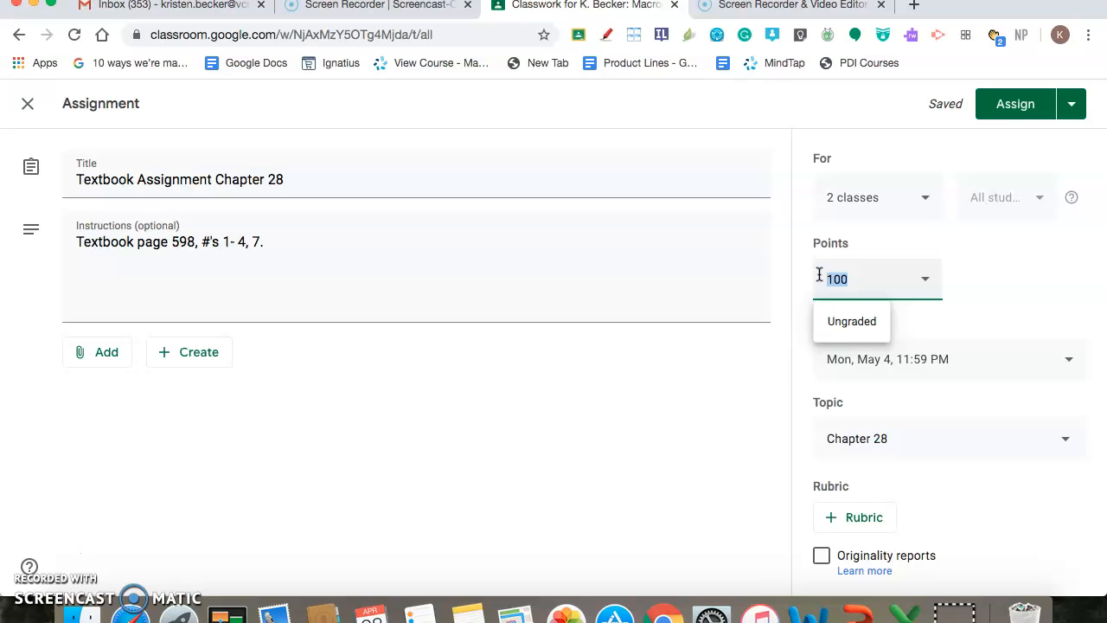
left_click(783, 349)
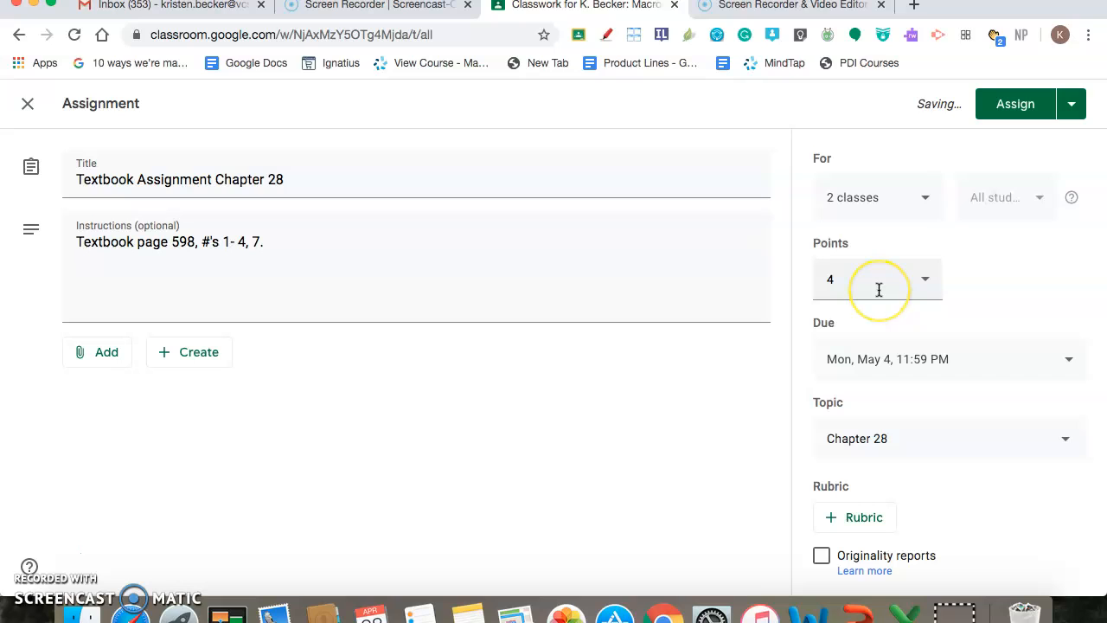
left_click(883, 378)
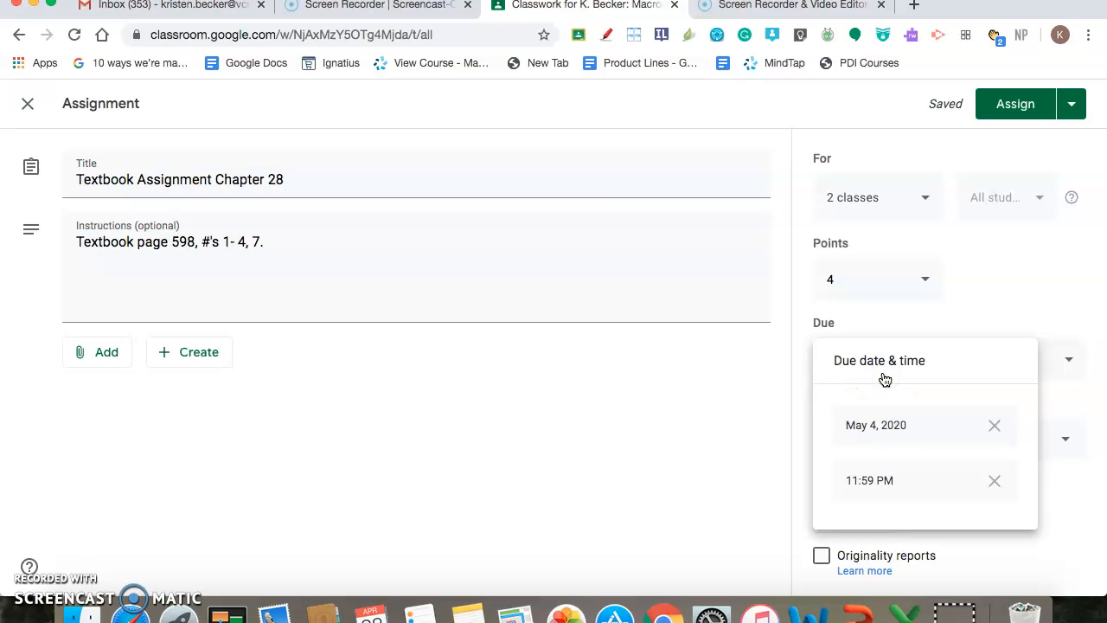
left_click(766, 469)
Look through the topic list, start creating a new topic for the assignment and cancel it
left_click(896, 441)
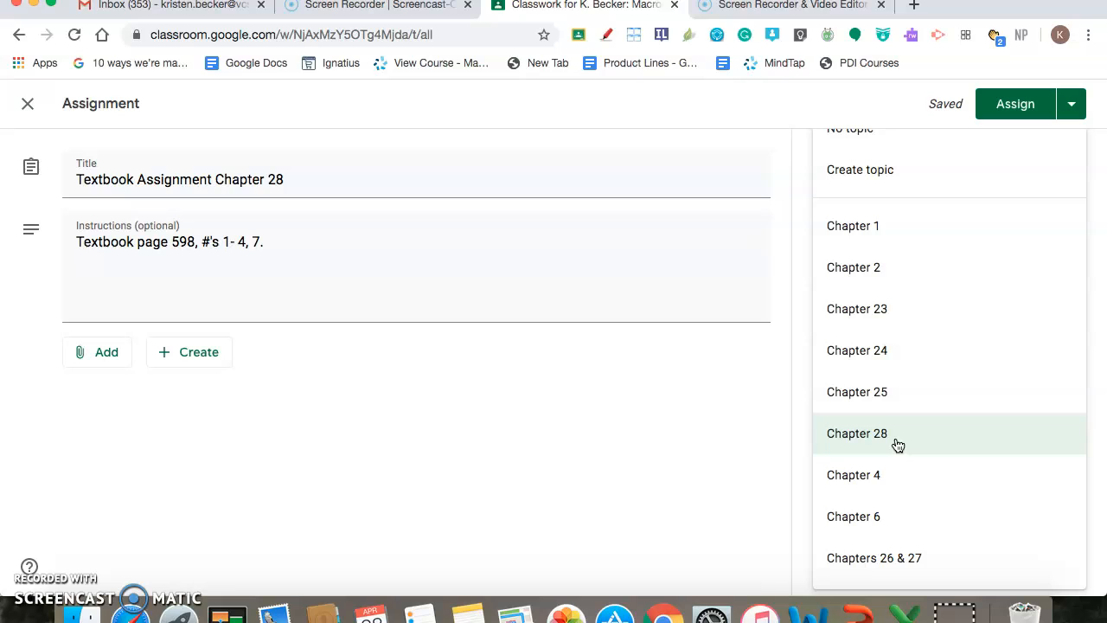
left_click(875, 442)
scroll(875, 441, "down", 3)
scroll(876, 441, "up", 3)
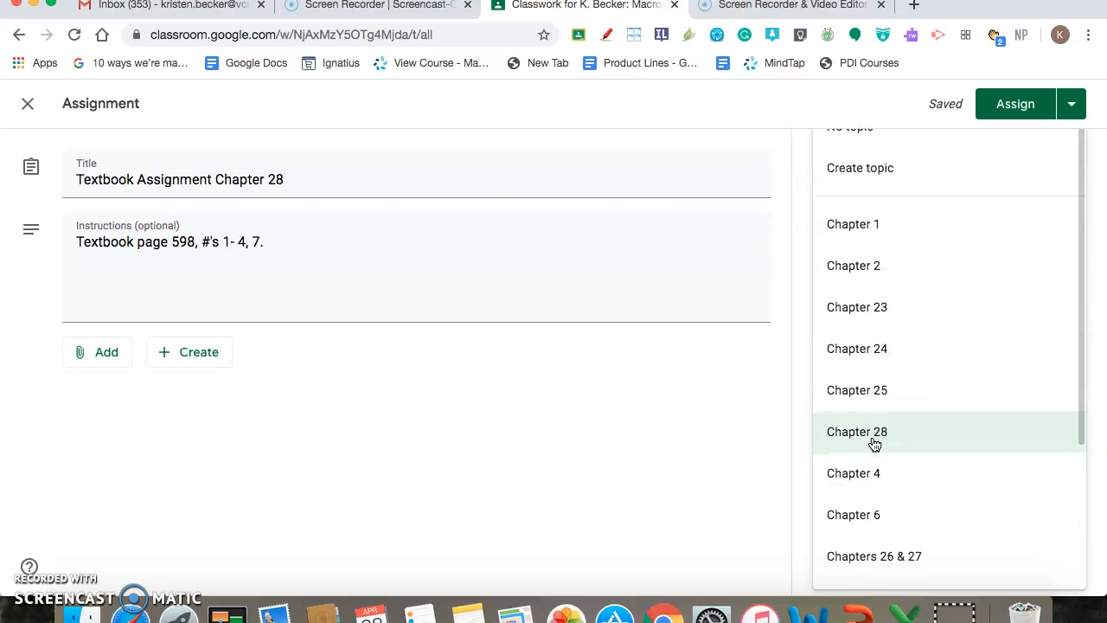
left_click(865, 173)
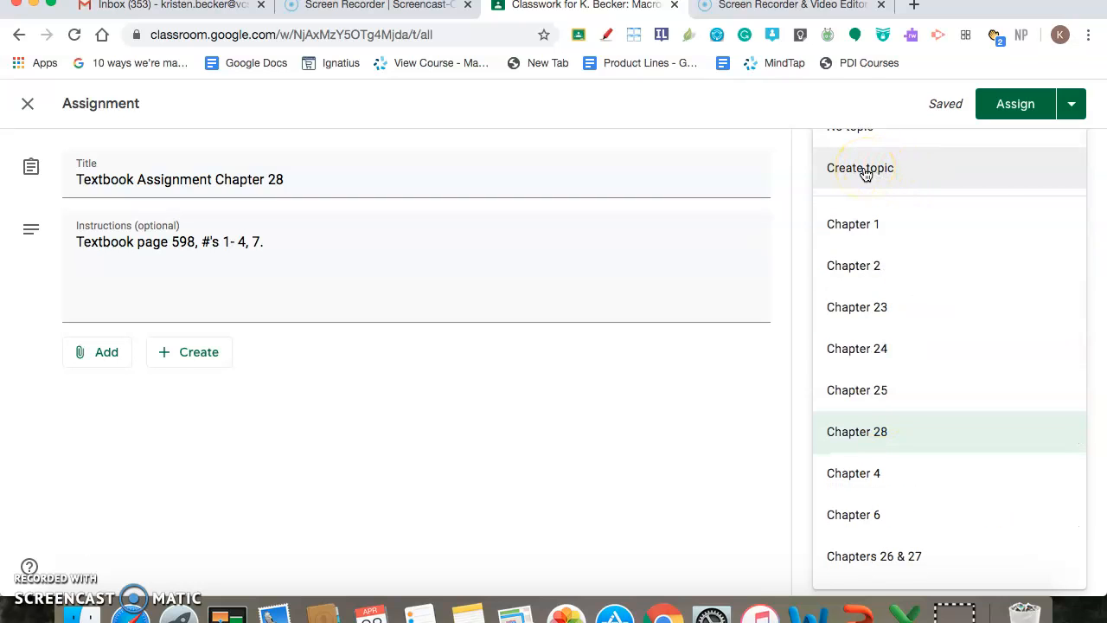
left_click(862, 441)
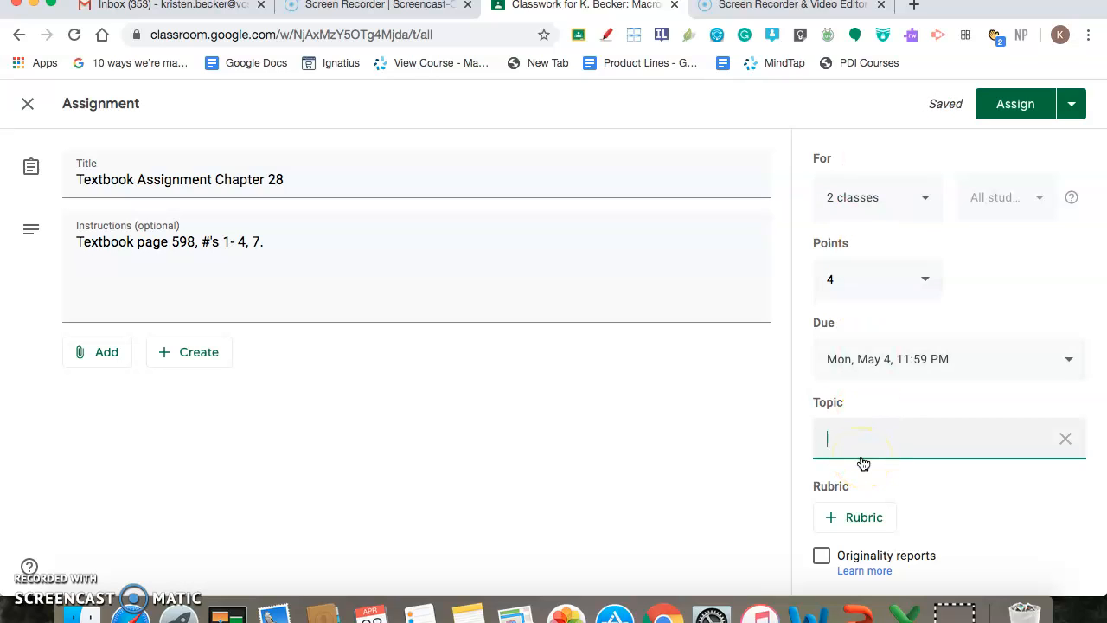
left_click(1064, 439)
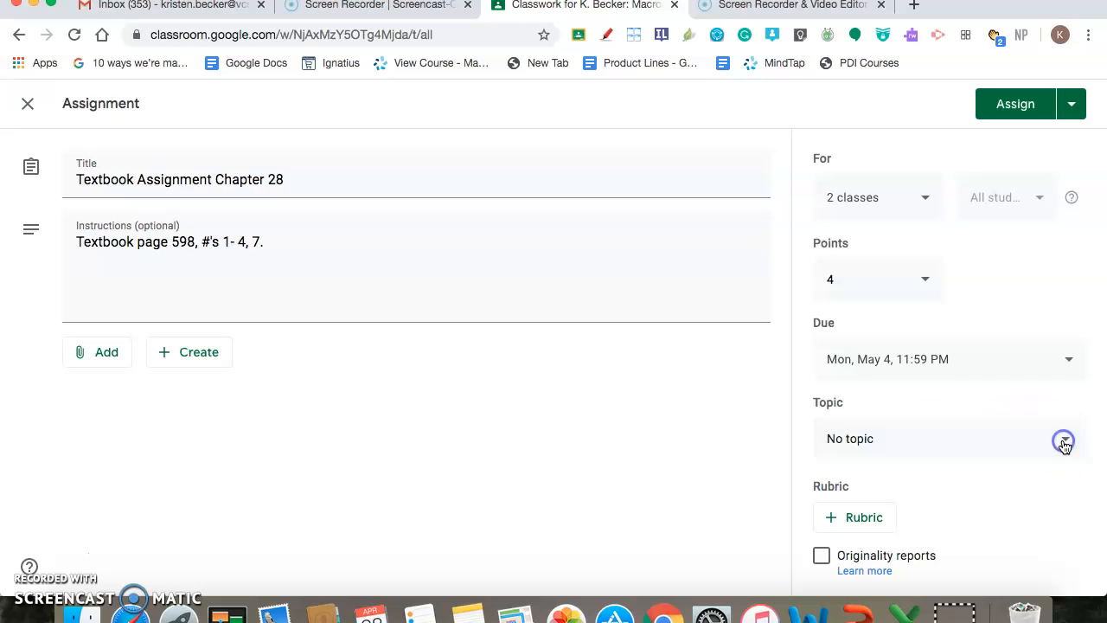
Set the assignment's topic to Chapter 28, save it as a draft and collapse it in the classwork list
left_click(882, 441)
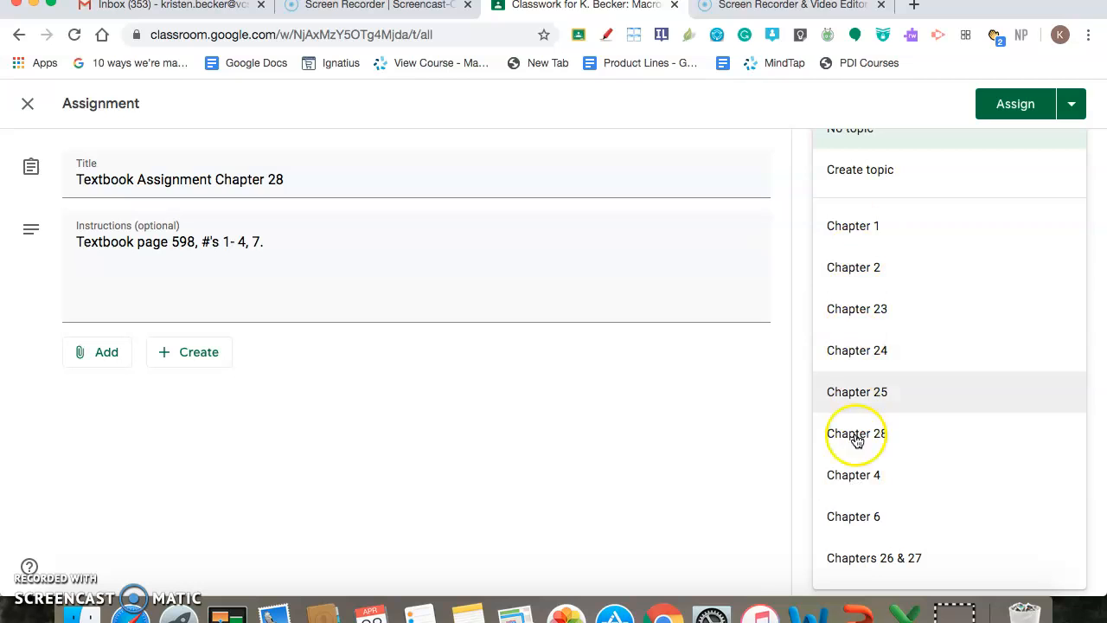
left_click(856, 434)
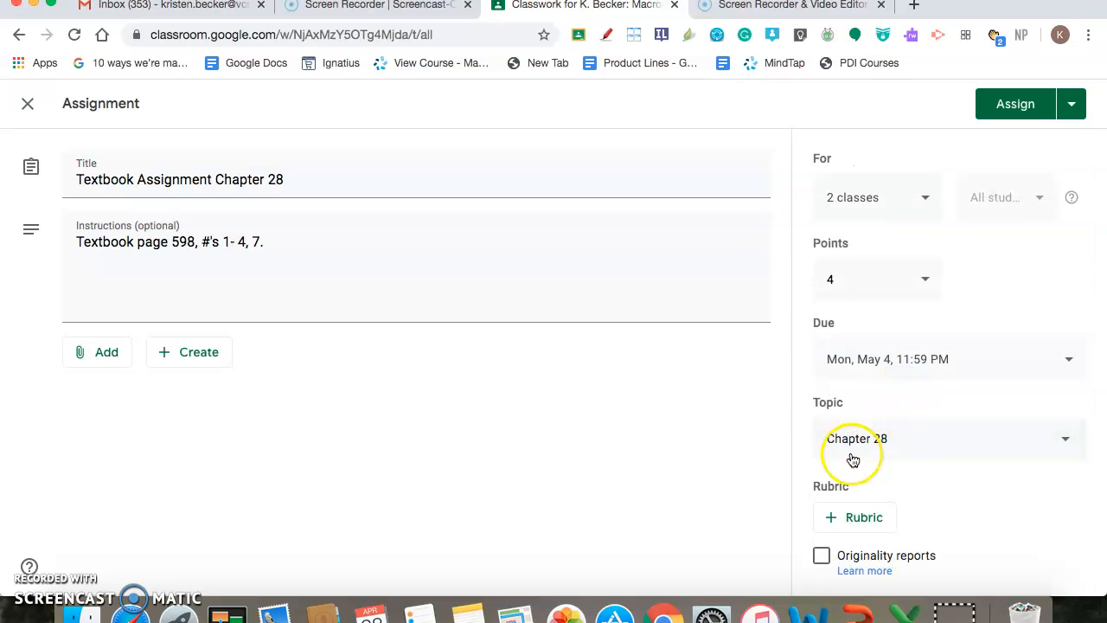
left_click(1068, 105)
left_click(1006, 166)
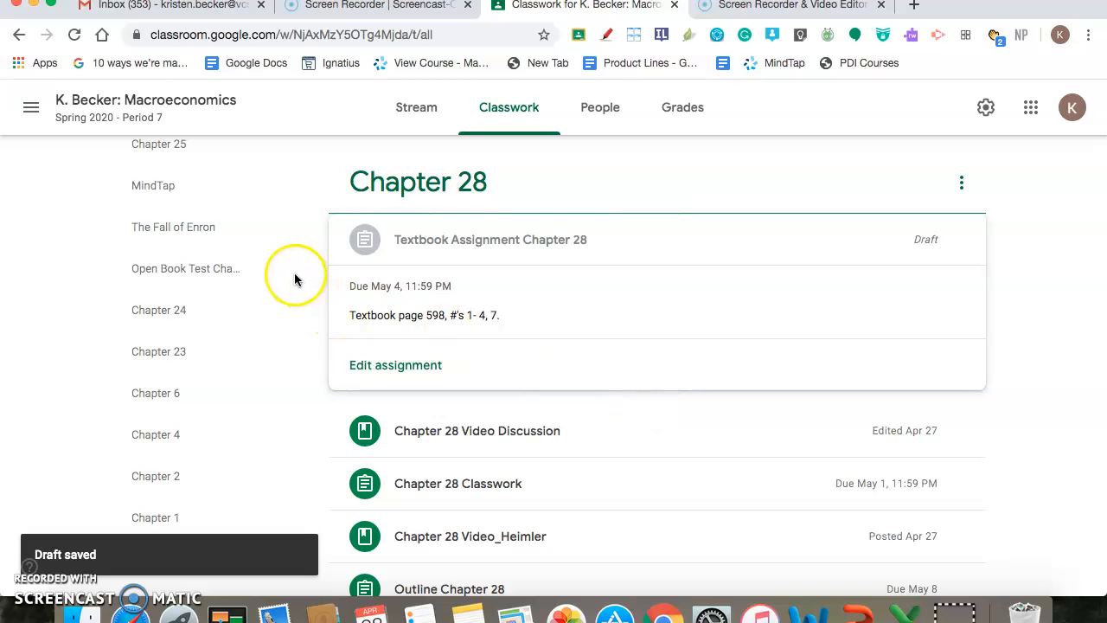
left_click(588, 239)
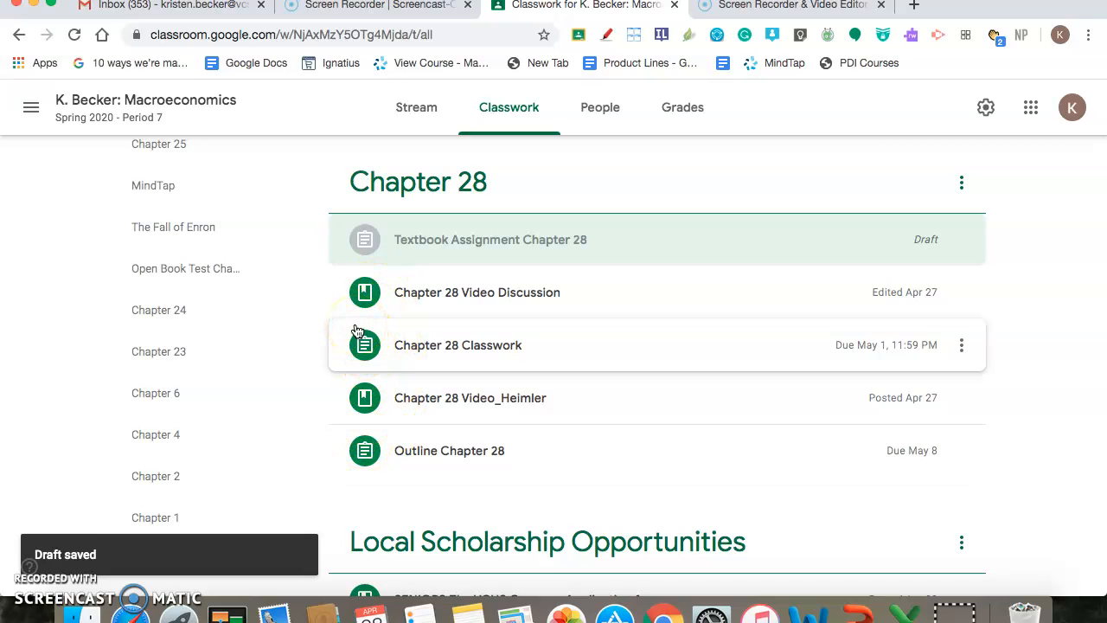
Create a new assignment titled "Chapter 28 Test"
scroll(359, 331, "up", 5)
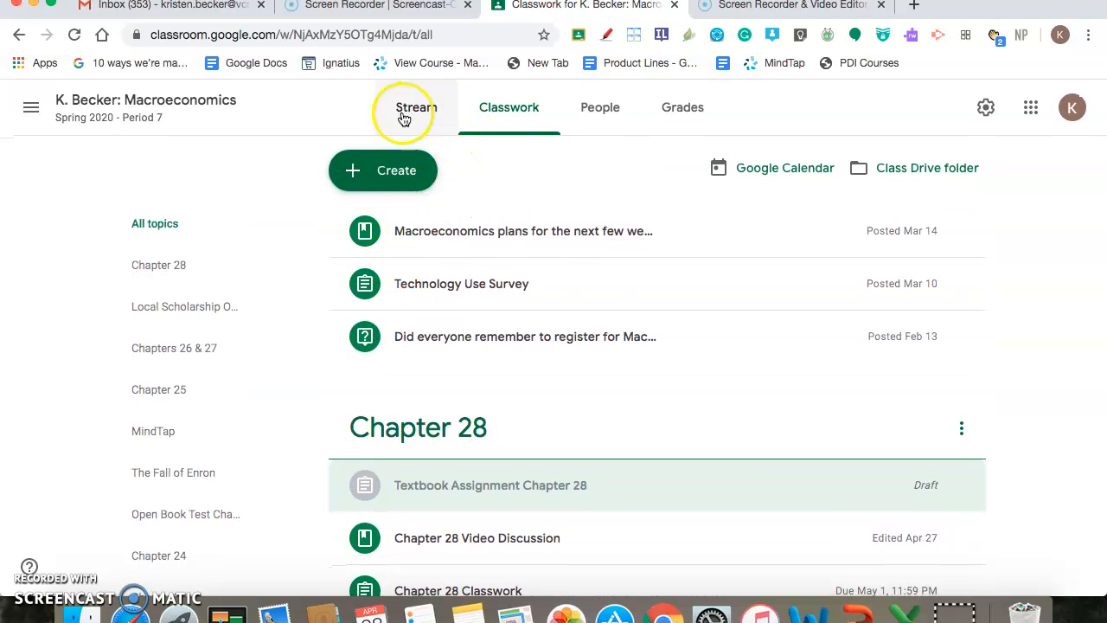
left_click(381, 173)
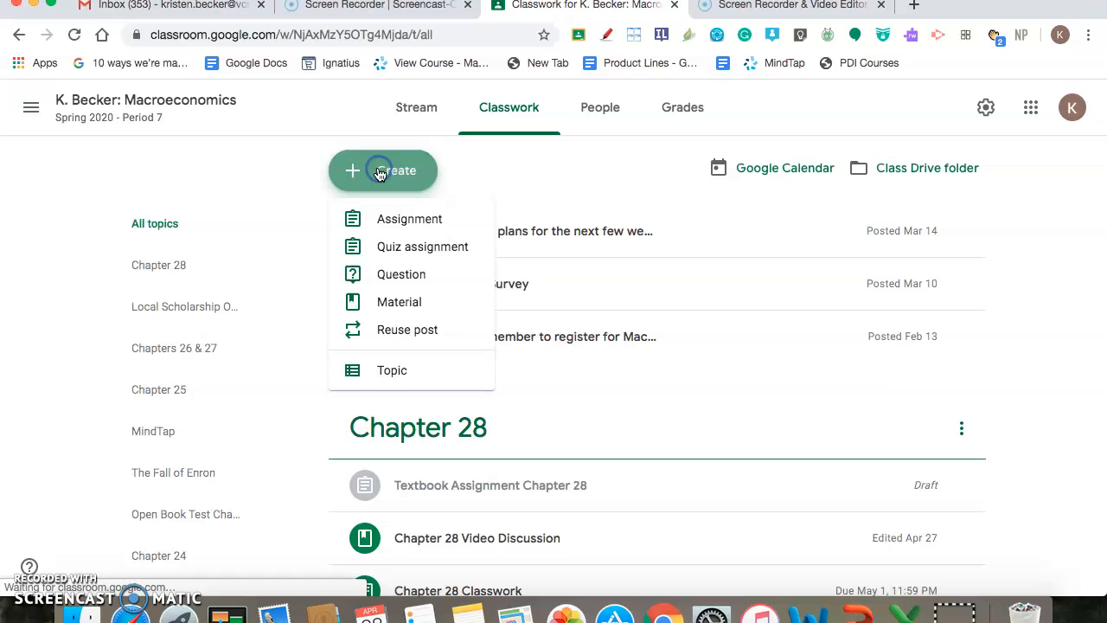
left_click(399, 223)
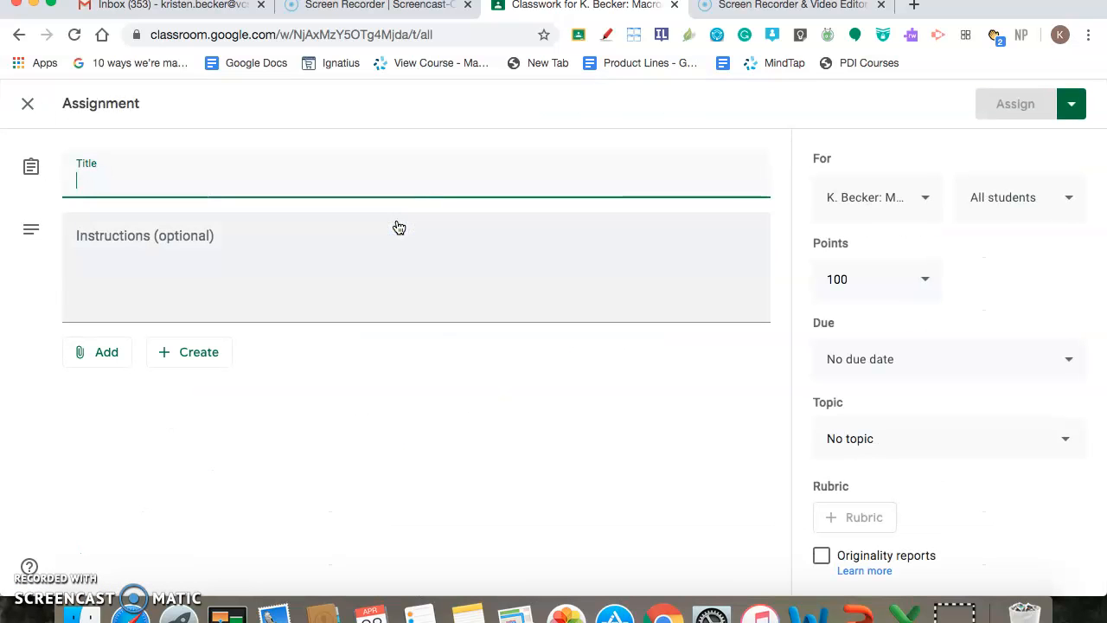
type("Chapter 28 Test")
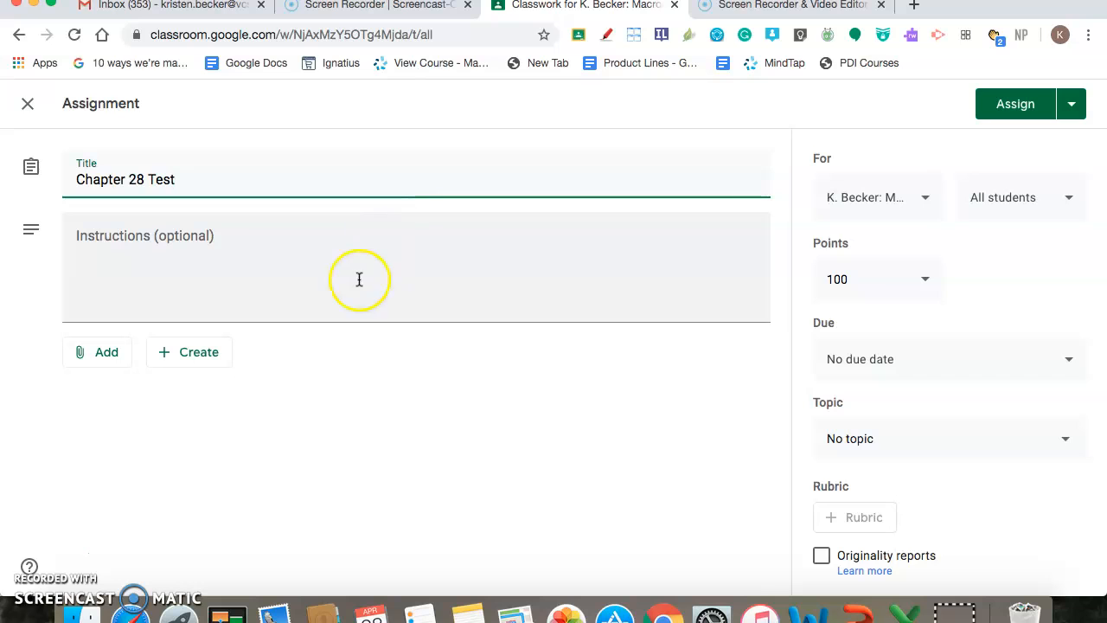
left_click(261, 251)
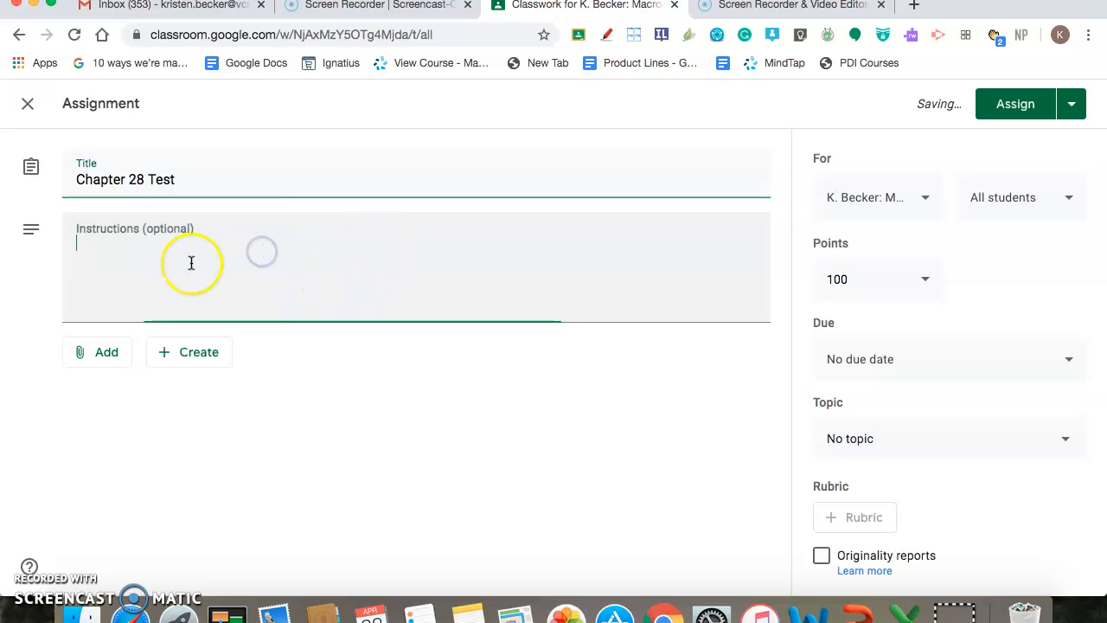
Show the new assignment's attachment sources and the classes it can be posted to
left_click(88, 362)
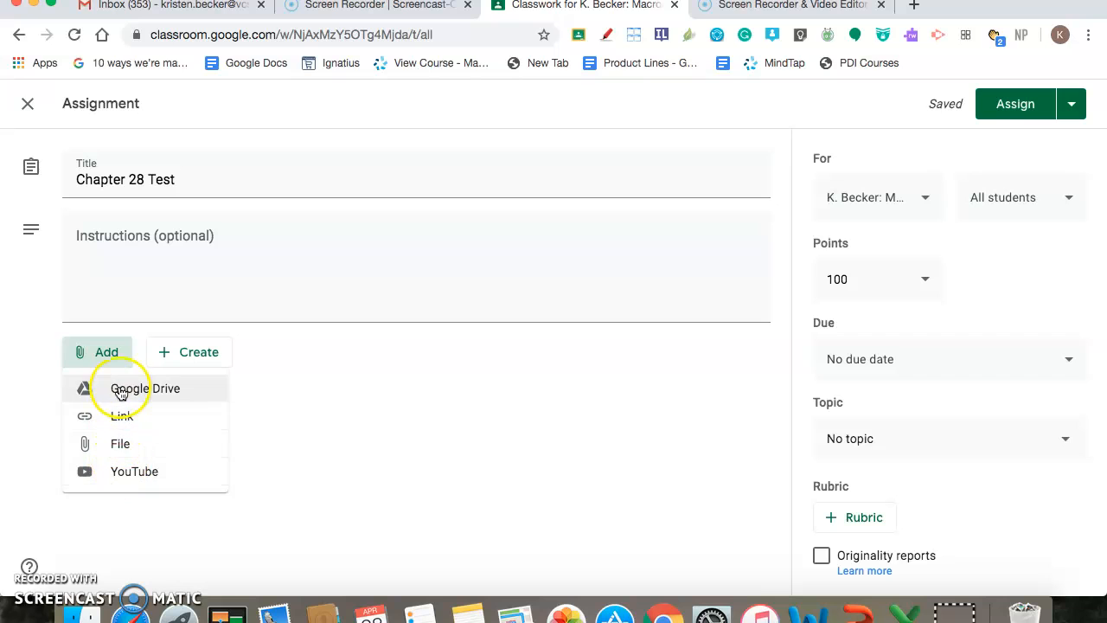
left_click(327, 442)
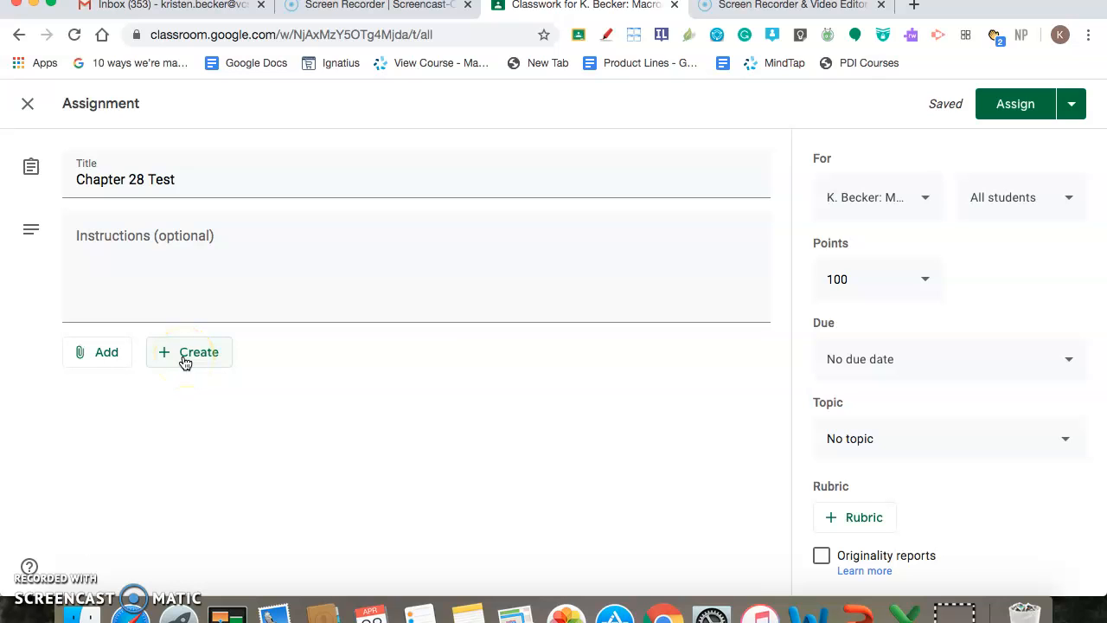
left_click(897, 205)
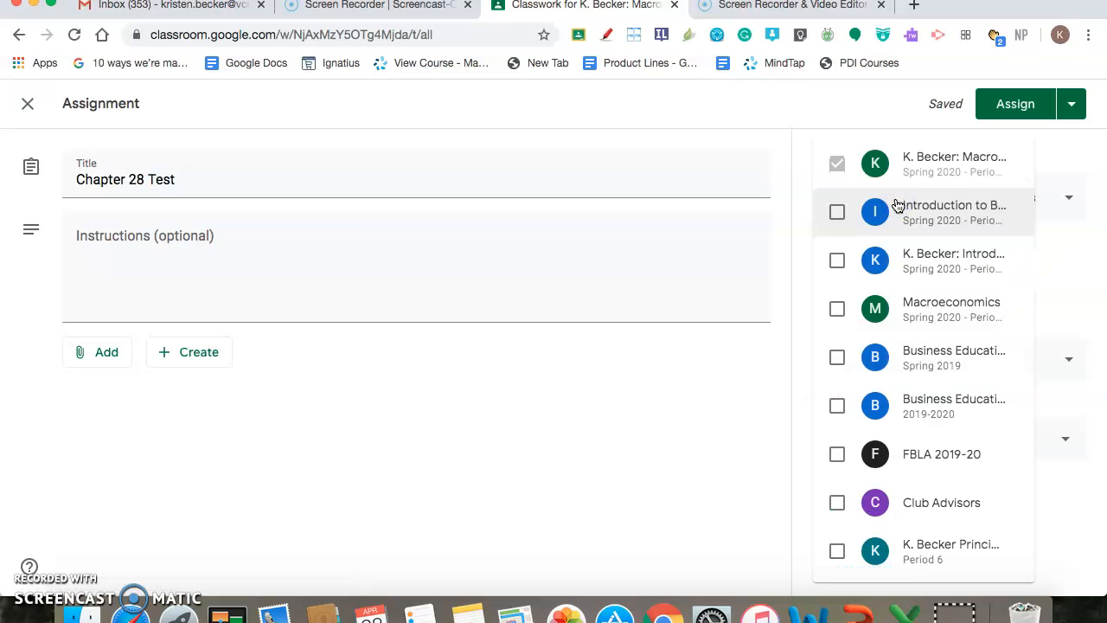
left_click(721, 386)
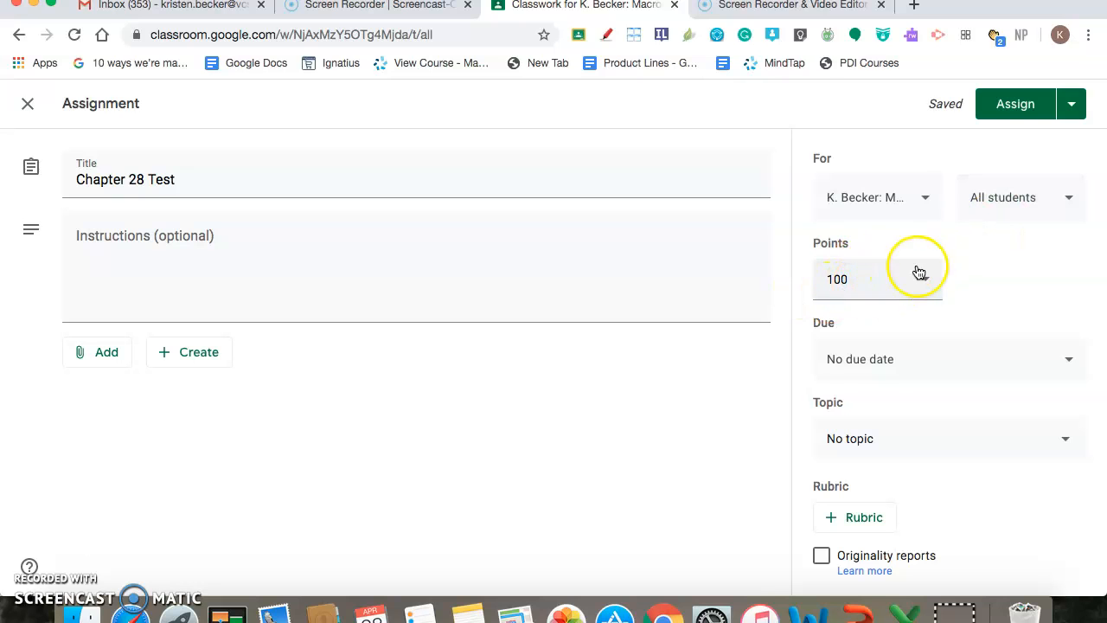
Set the Chapter 28 Test assignment's topic to Chapter 28, then discard the draft
left_click(875, 454)
left_click(886, 435)
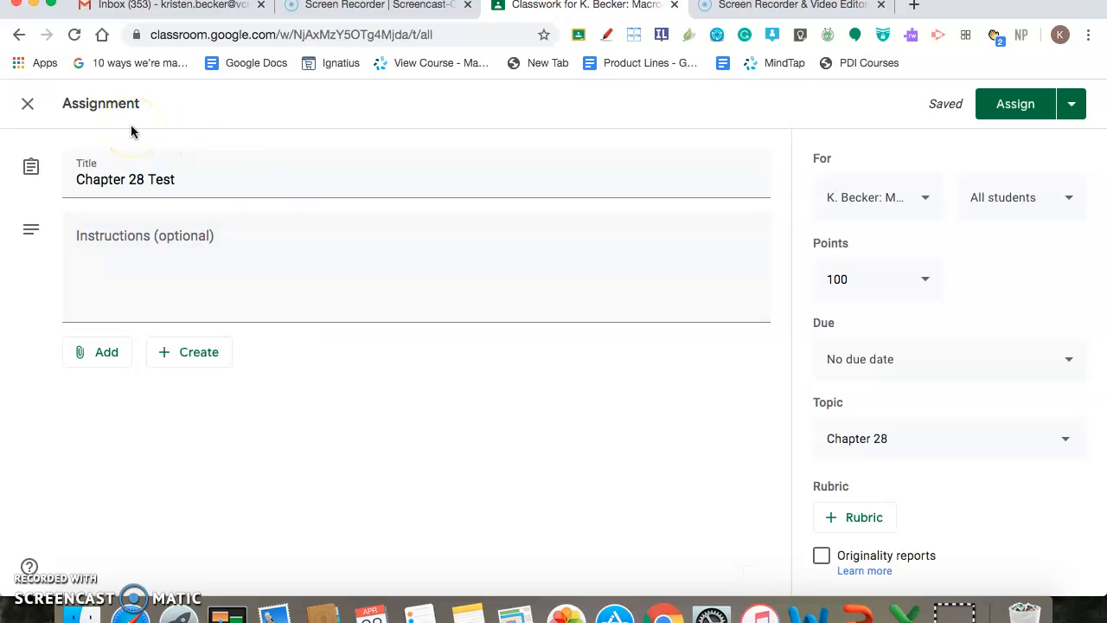
left_click(1081, 107)
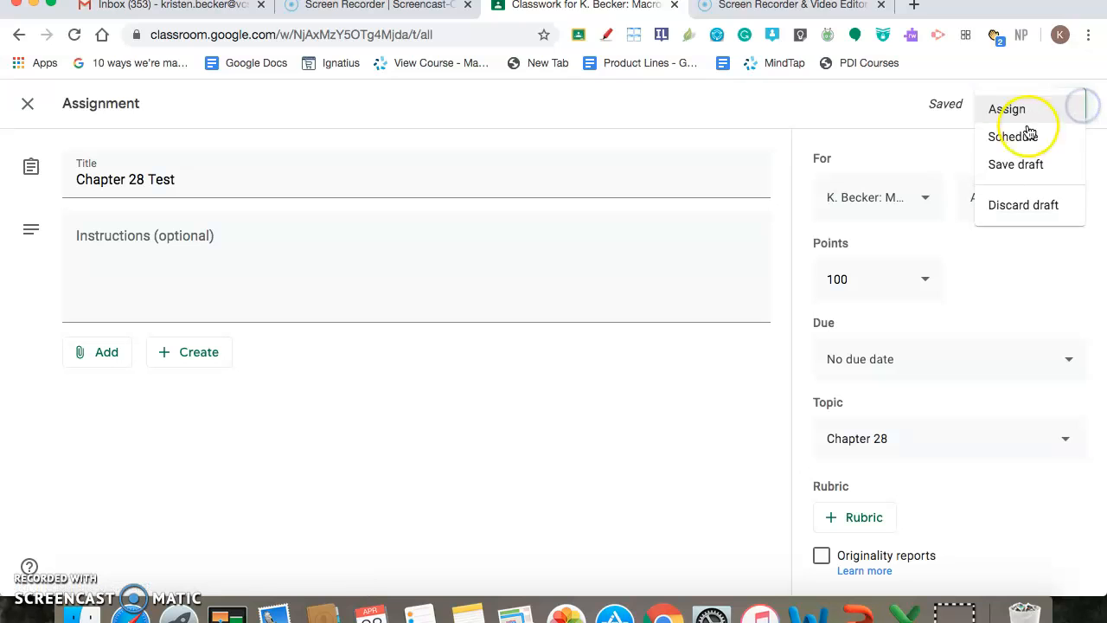
left_click(1032, 214)
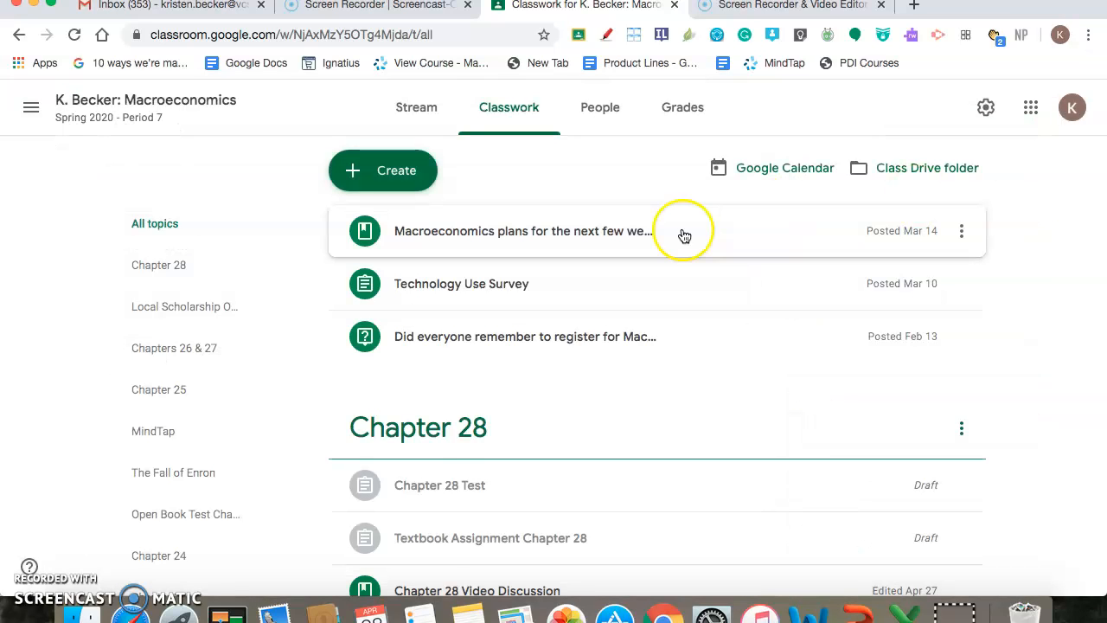
Reuse the Chapter 28 Classwork post from Macroeconomics Period 2 as a new assignment, without copying its attachments
left_click(387, 173)
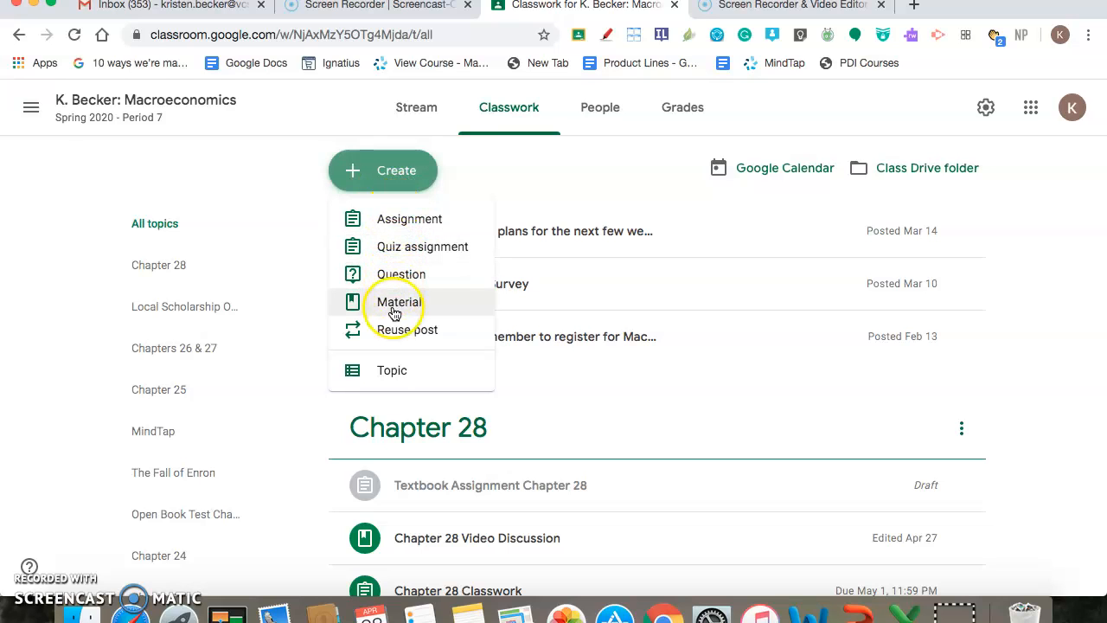
left_click(395, 333)
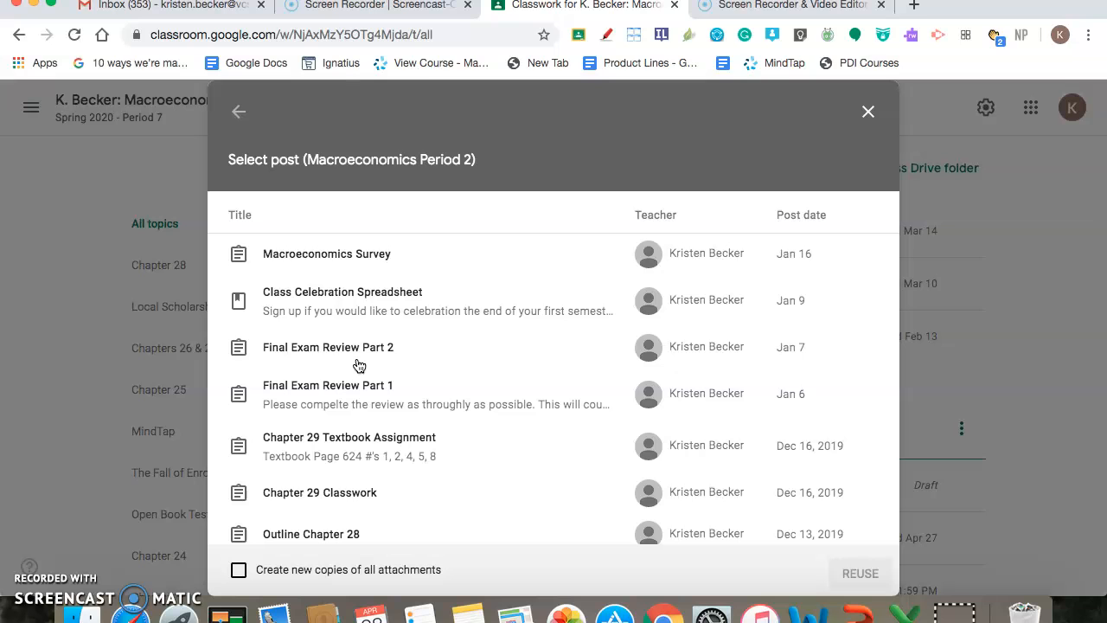
scroll(359, 365, "down", 10)
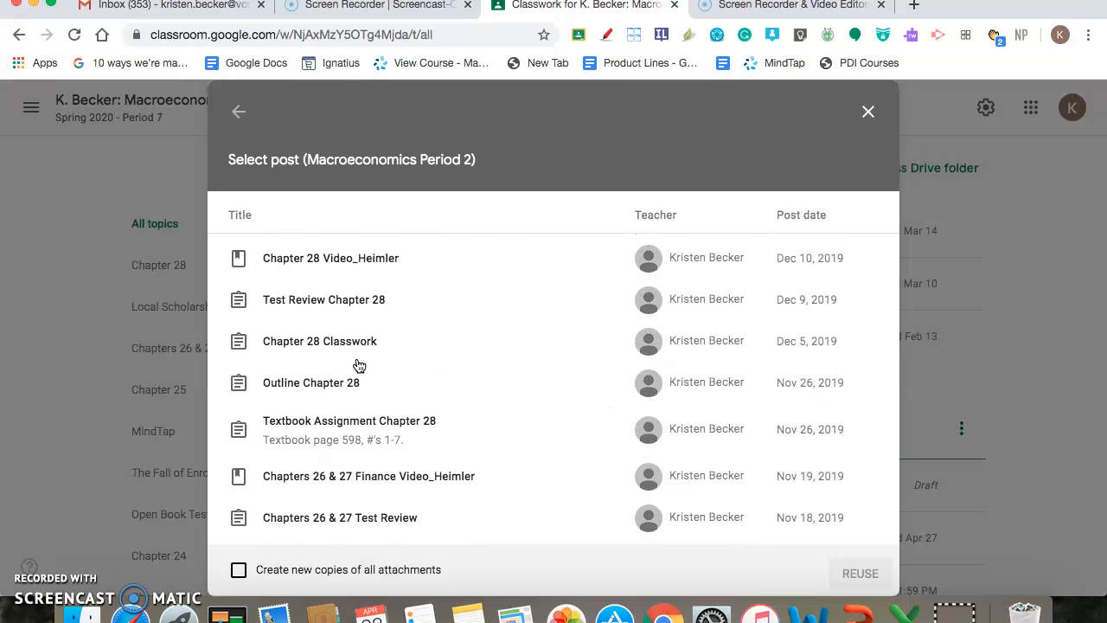
scroll(358, 365, "down", 1)
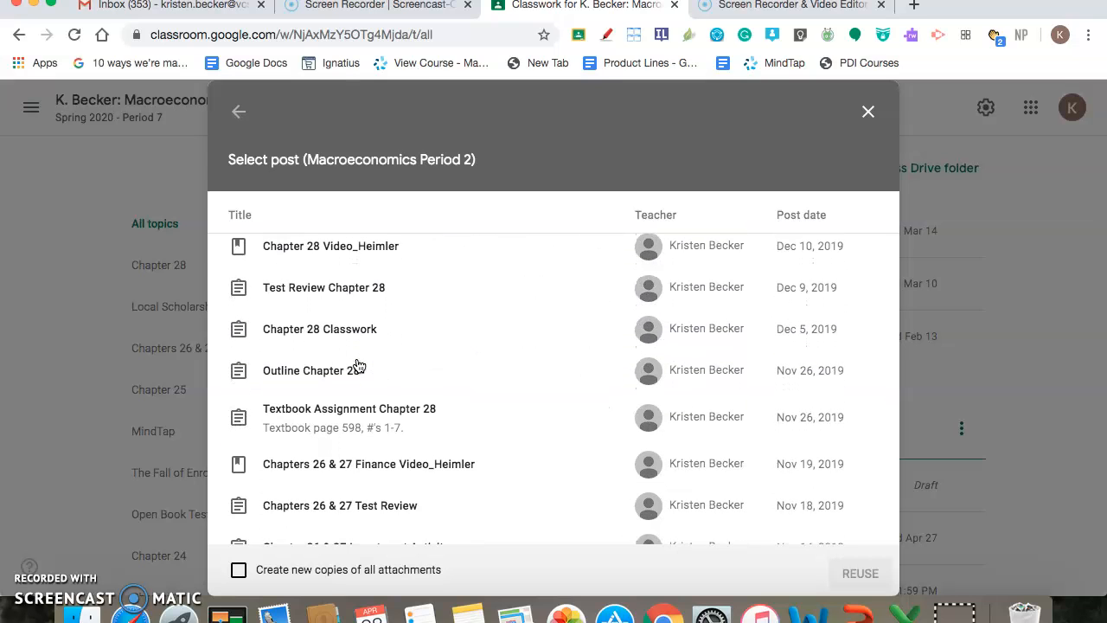
left_click(301, 340)
left_click(301, 339)
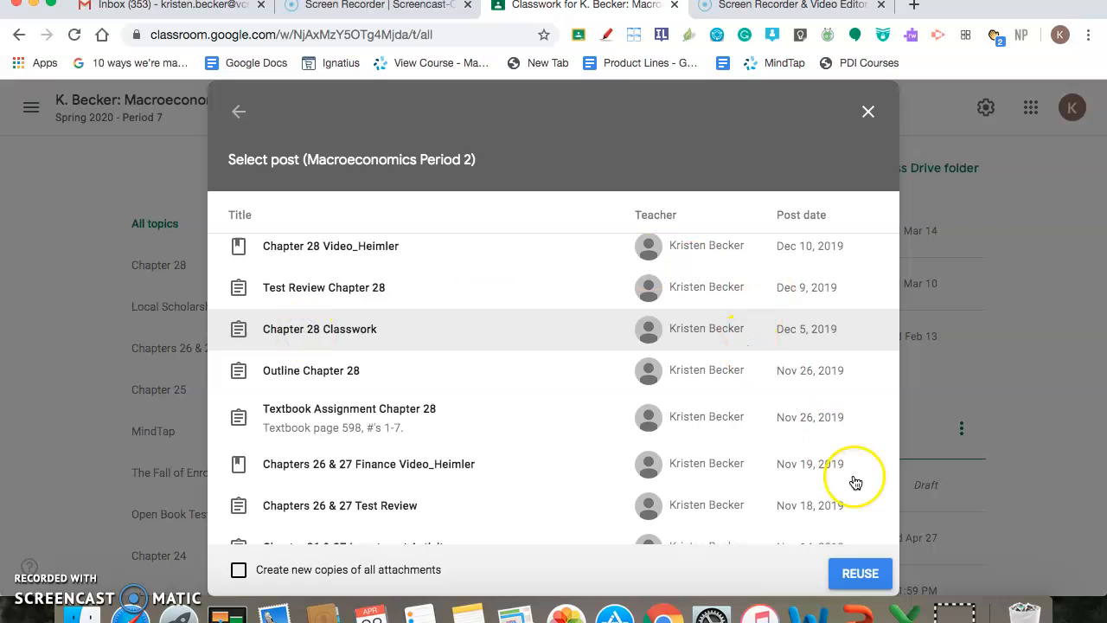
left_click(858, 573)
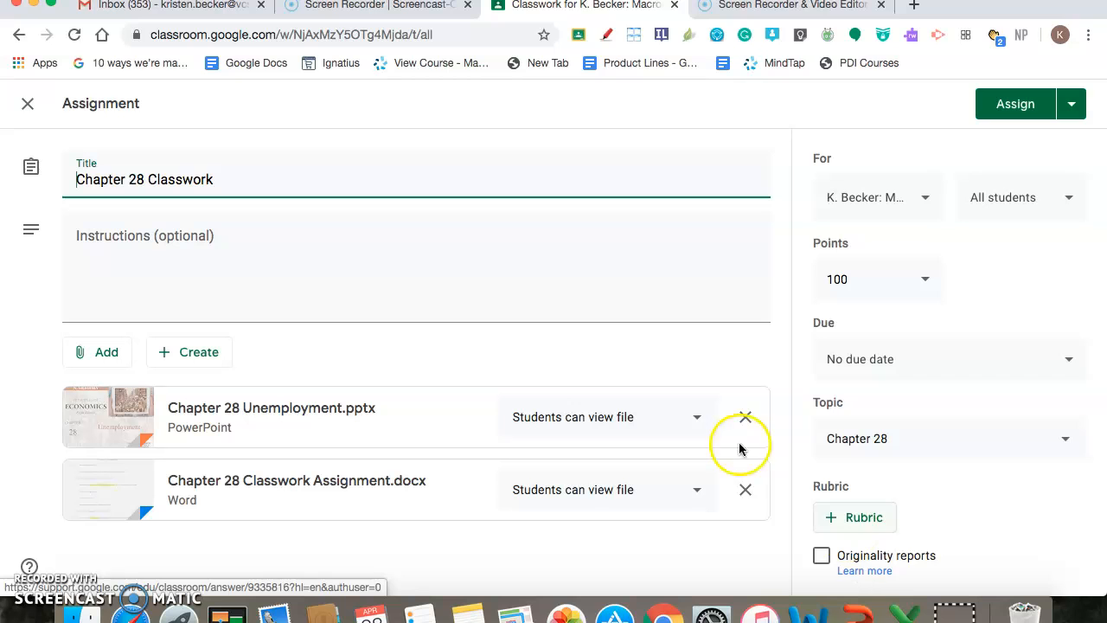
Preview the attached Chapter 28 Classwork Assignment.docx, then discard the reused assignment draft
left_click(301, 482)
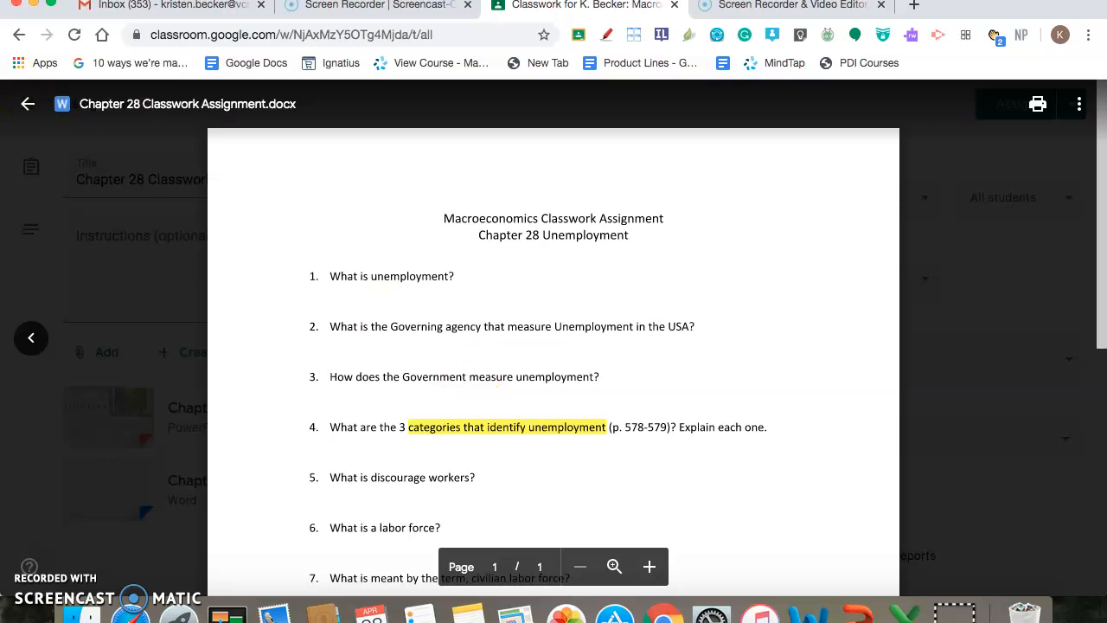
left_click(29, 105)
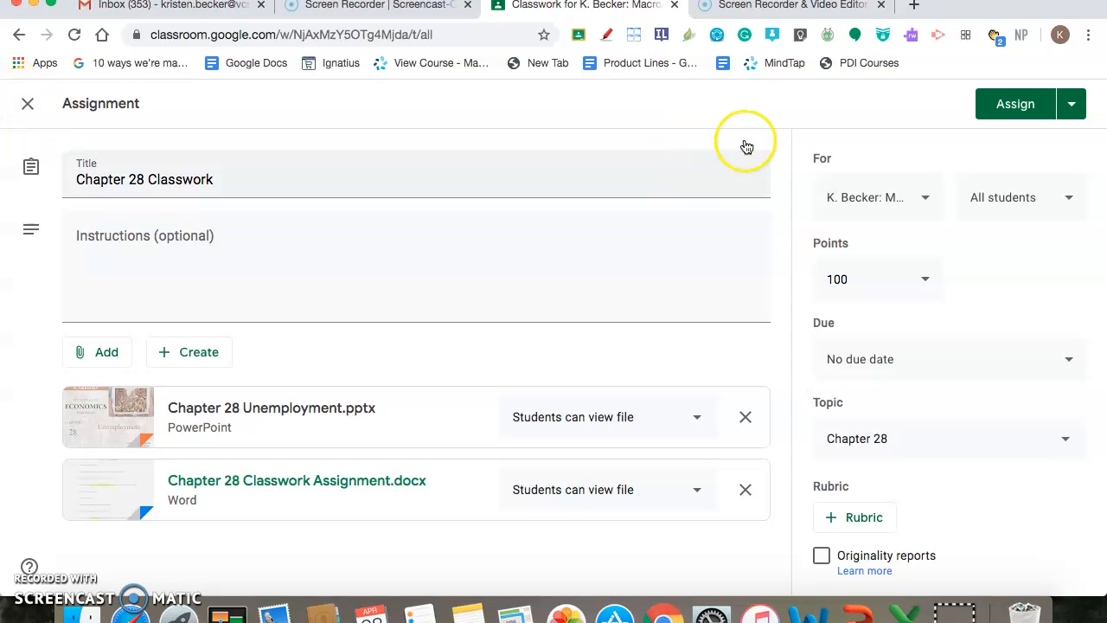
left_click(1071, 104)
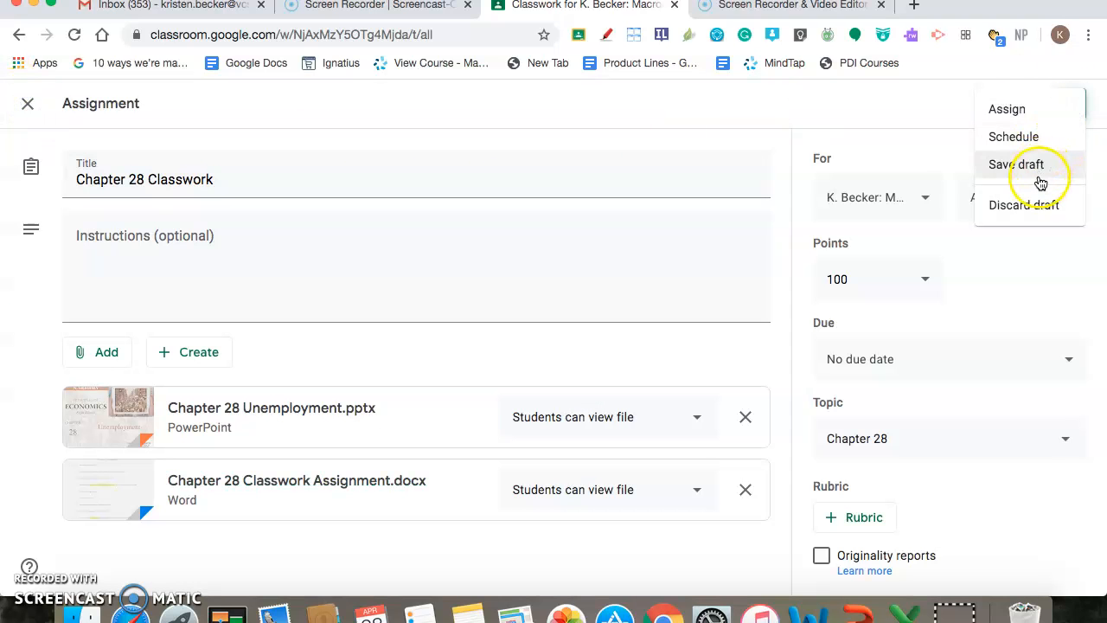
left_click(1032, 204)
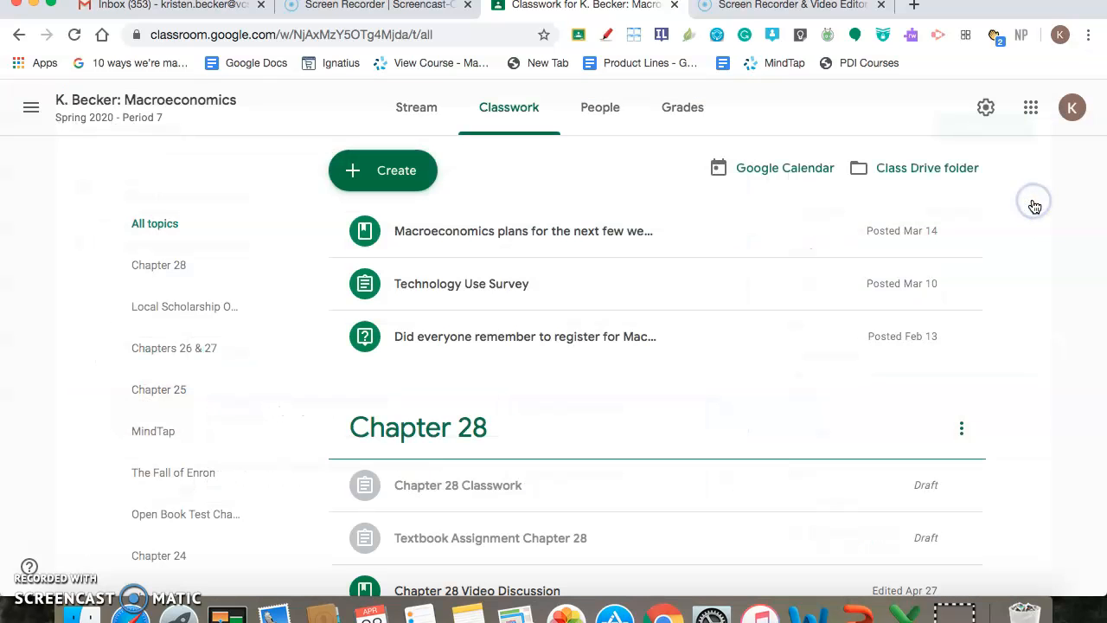
Expand Chapter 28 Video Discussion in the classwork list and view its full material page with the class comment field
scroll(691, 372, "down", 3)
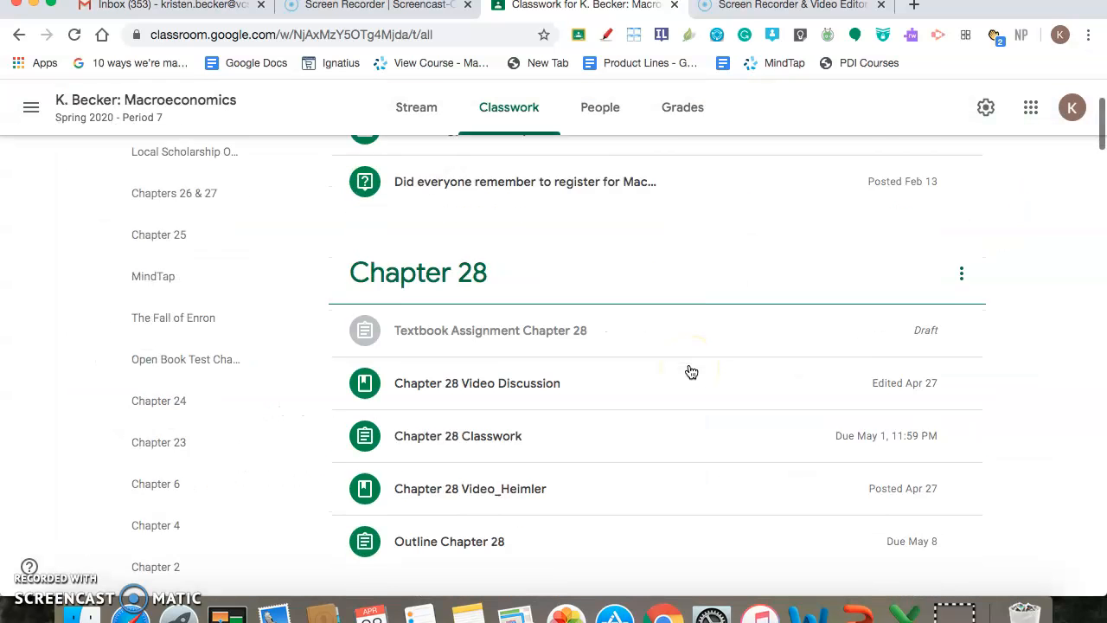
scroll(691, 371, "up", 3)
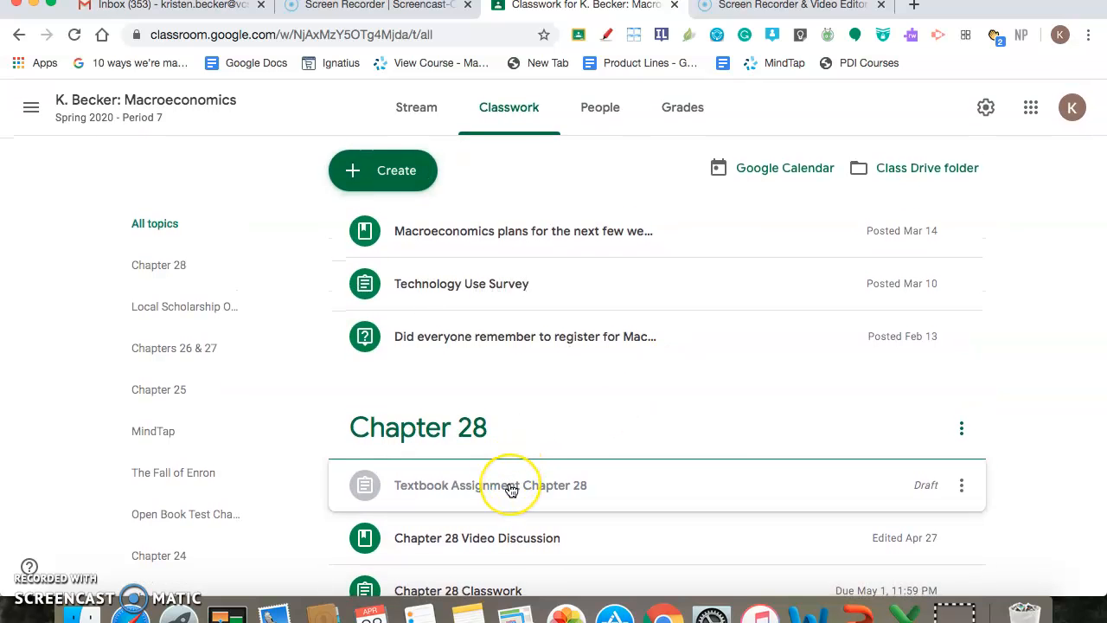
scroll(510, 489, "down", 3)
left_click(482, 395)
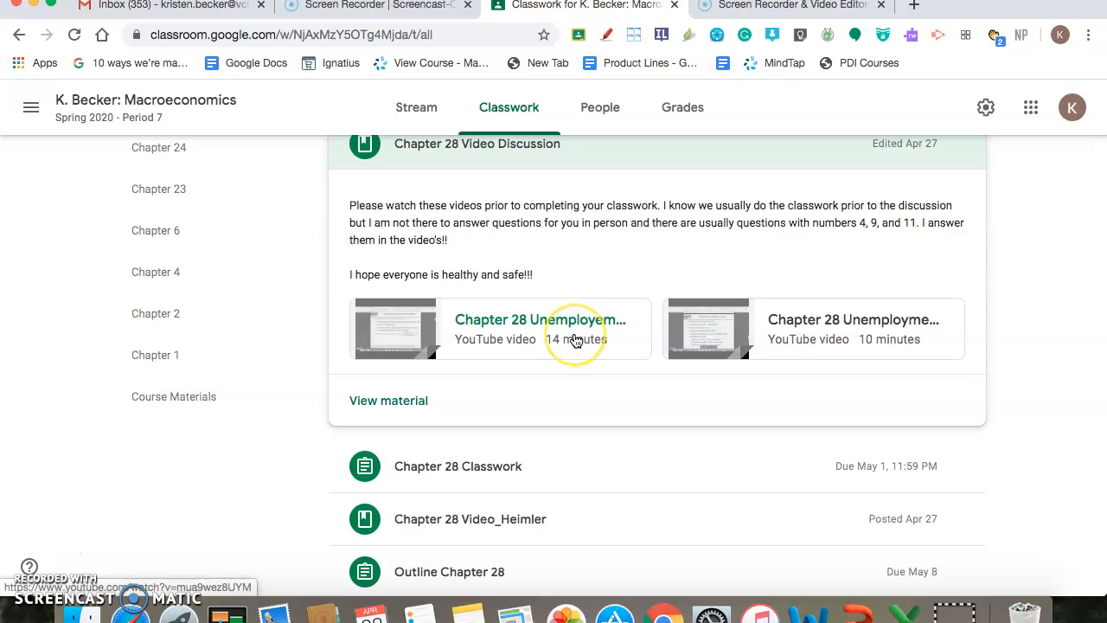
left_click(395, 401)
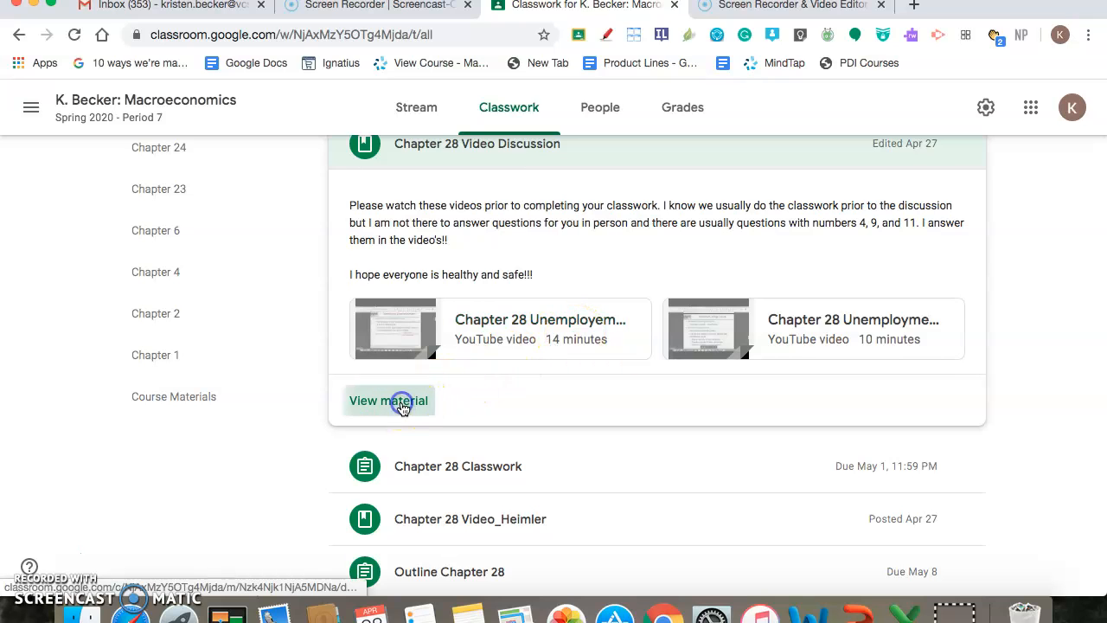
left_click(373, 471)
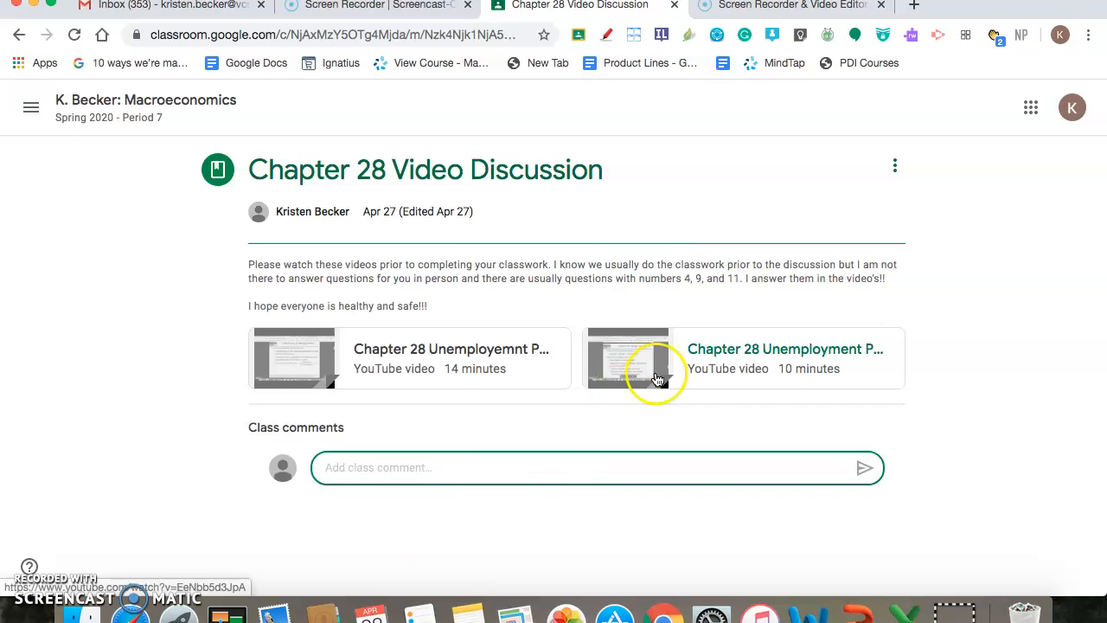
Return to the class's classwork list and open the turned-in student work for Chapters 26 & 27 Classwork
left_click(107, 117)
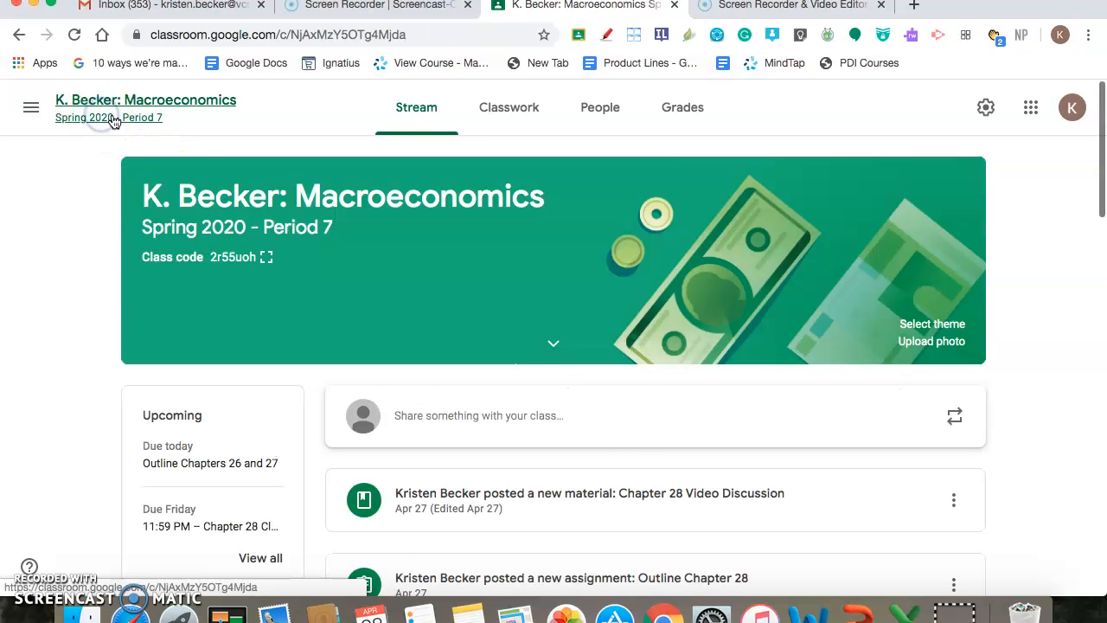
left_click(504, 118)
scroll(467, 400, "down", 10)
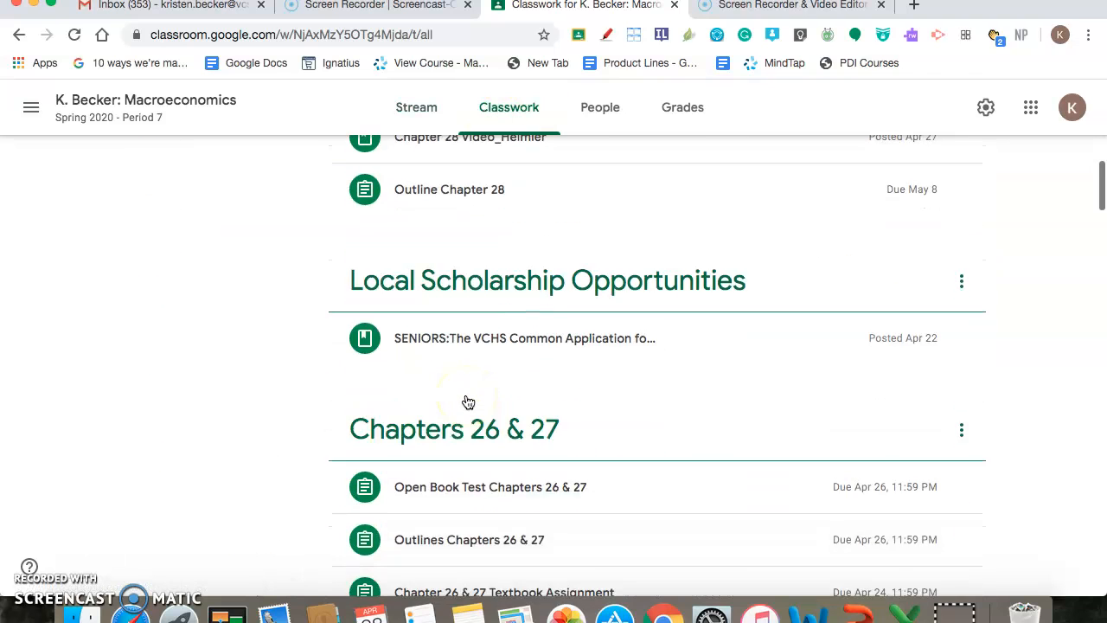
scroll(466, 401, "down", 2)
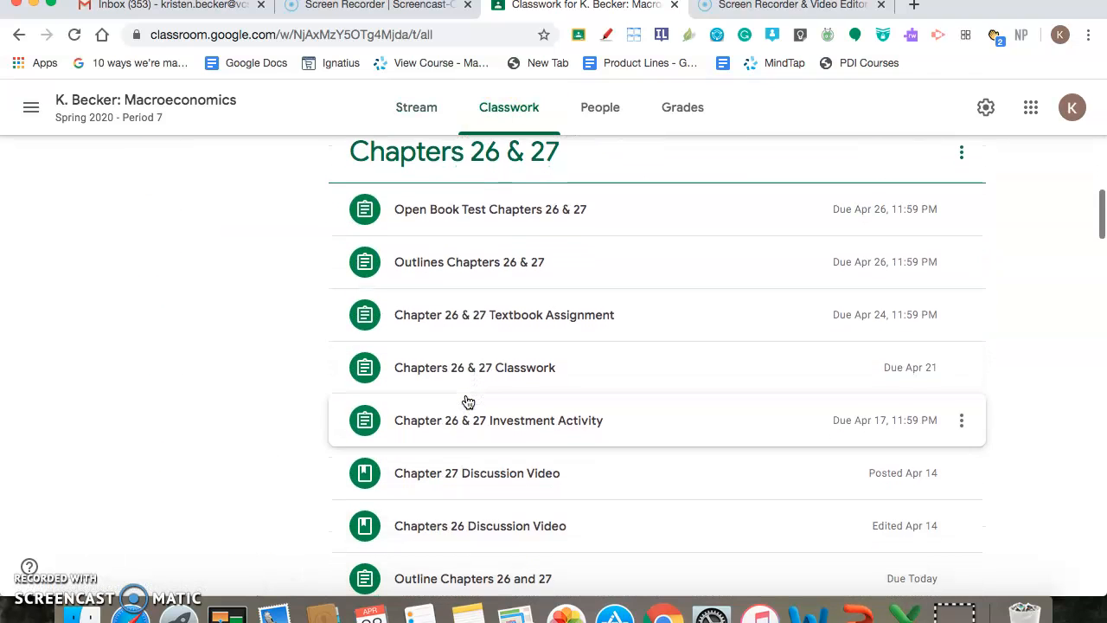
left_click(465, 372)
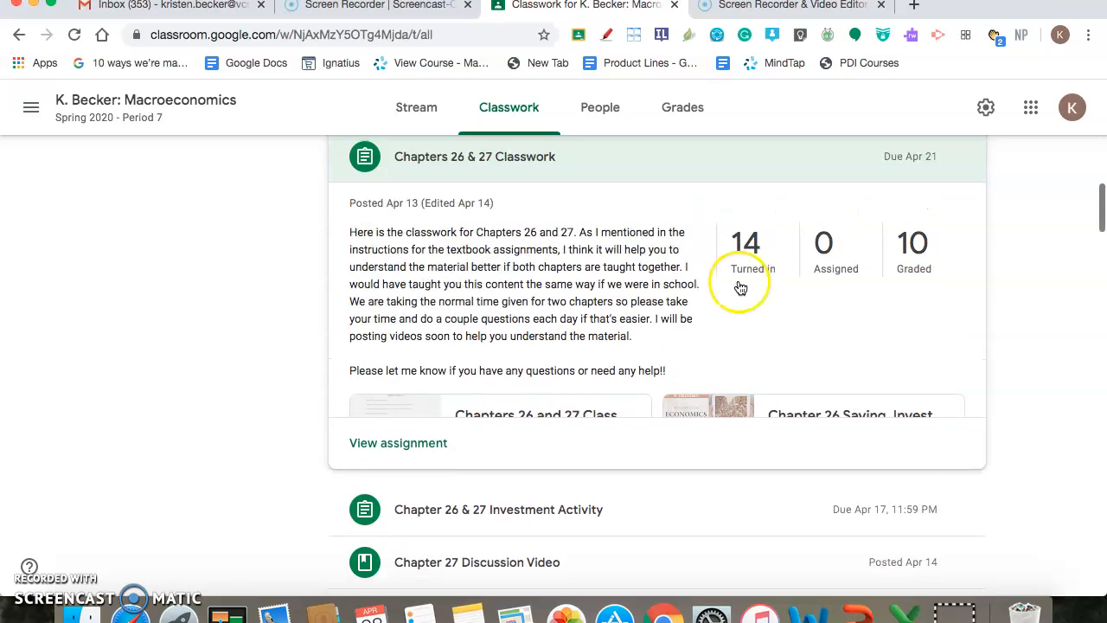
left_click(739, 284)
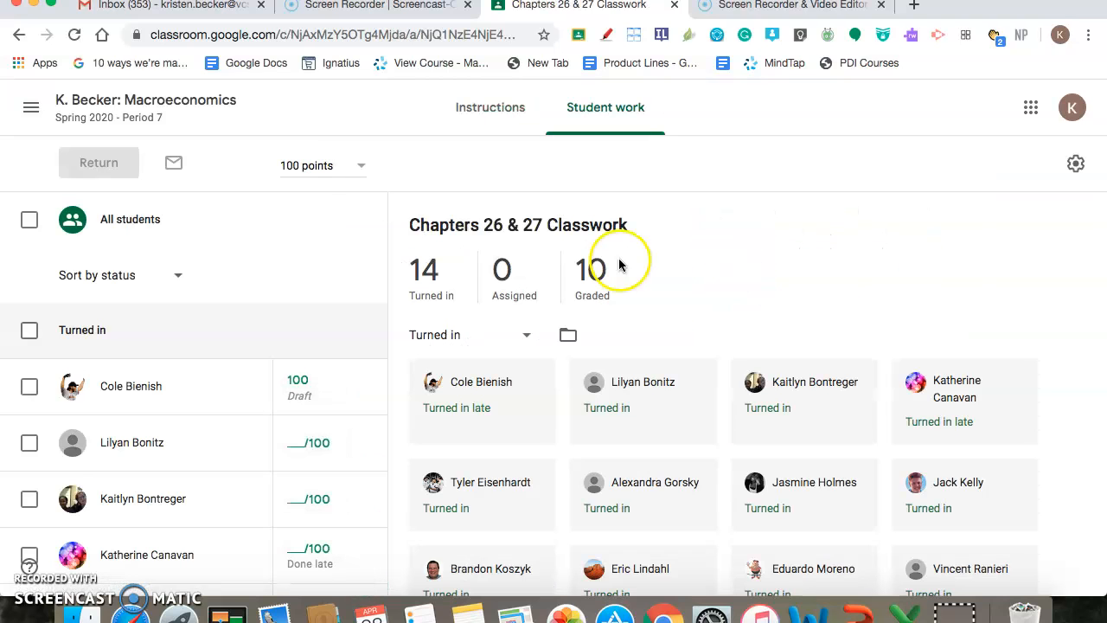
Go back to the classwork list and review the instructions, attachments and submission summary of Chapters 26 & 27 Classwork
left_click(19, 35)
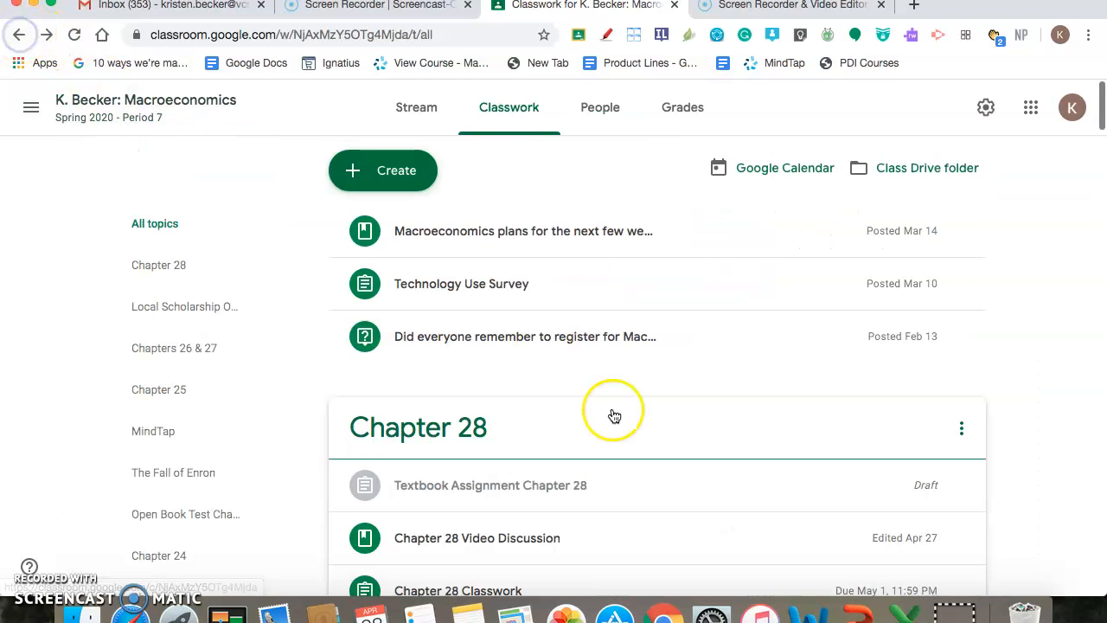
scroll(614, 419, "down", 5)
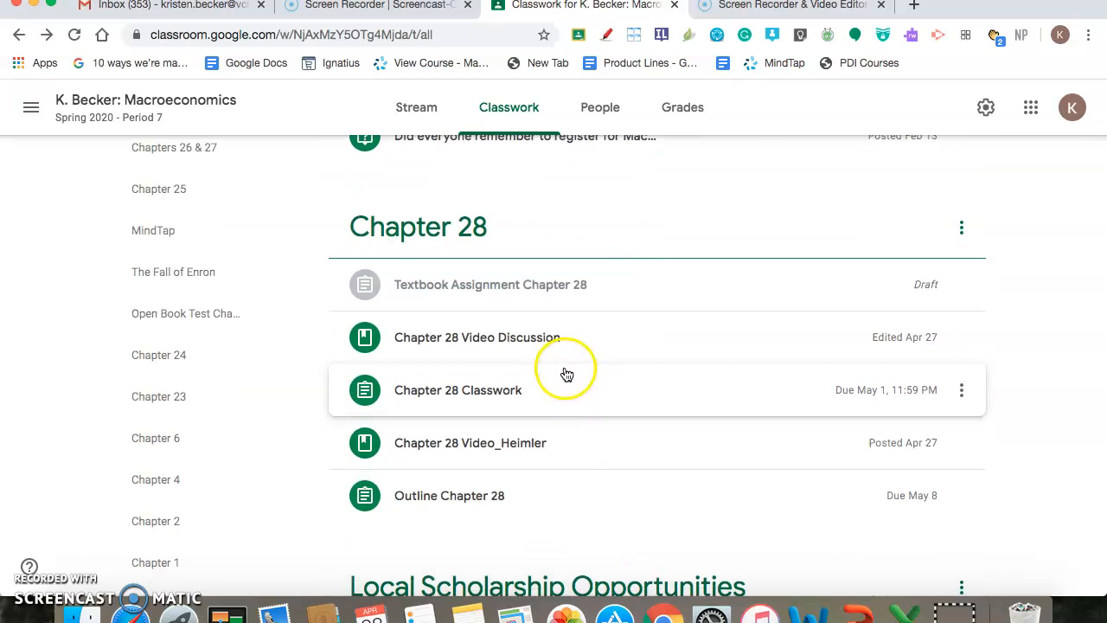
scroll(563, 372, "down", 2)
scroll(566, 374, "down", 1)
scroll(566, 374, "down", 10)
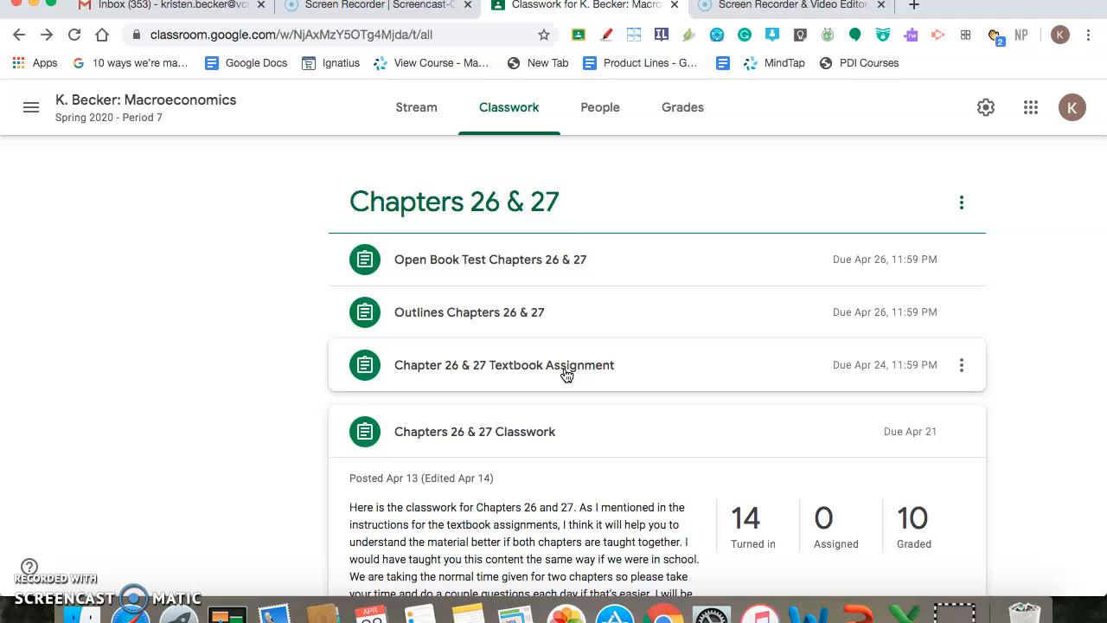
scroll(567, 374, "down", 4)
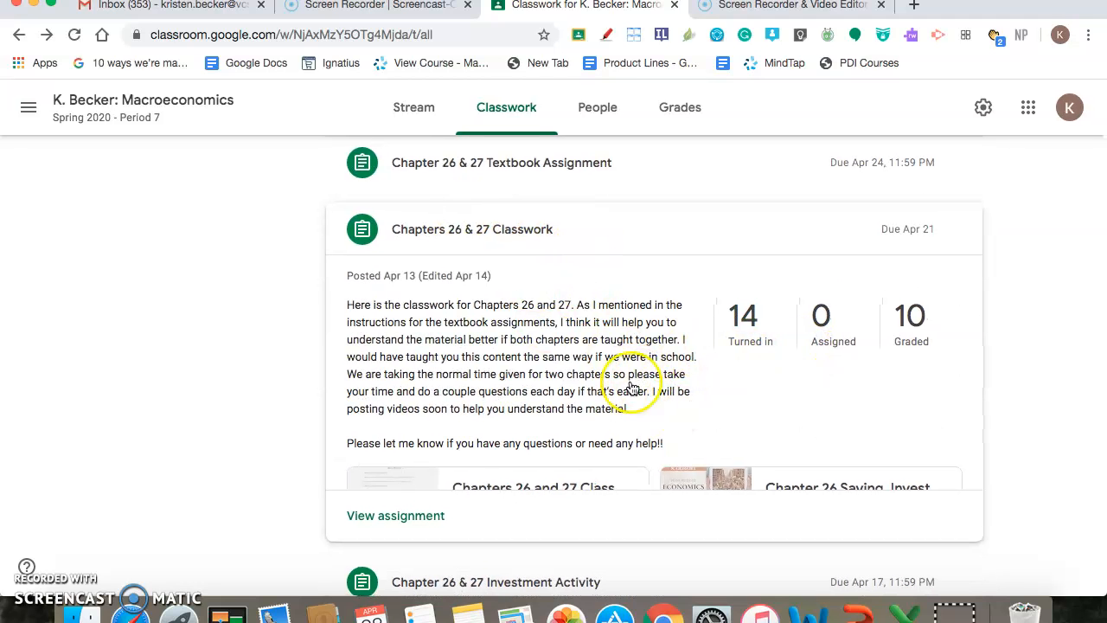
scroll(523, 372, "down", 3)
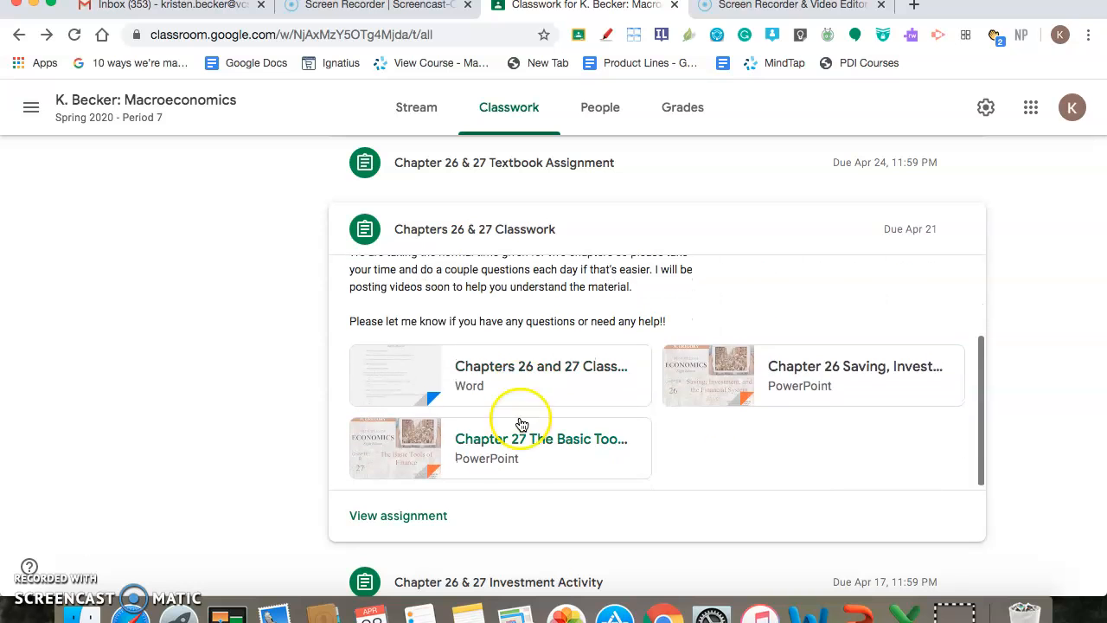
scroll(528, 367, "up", 3)
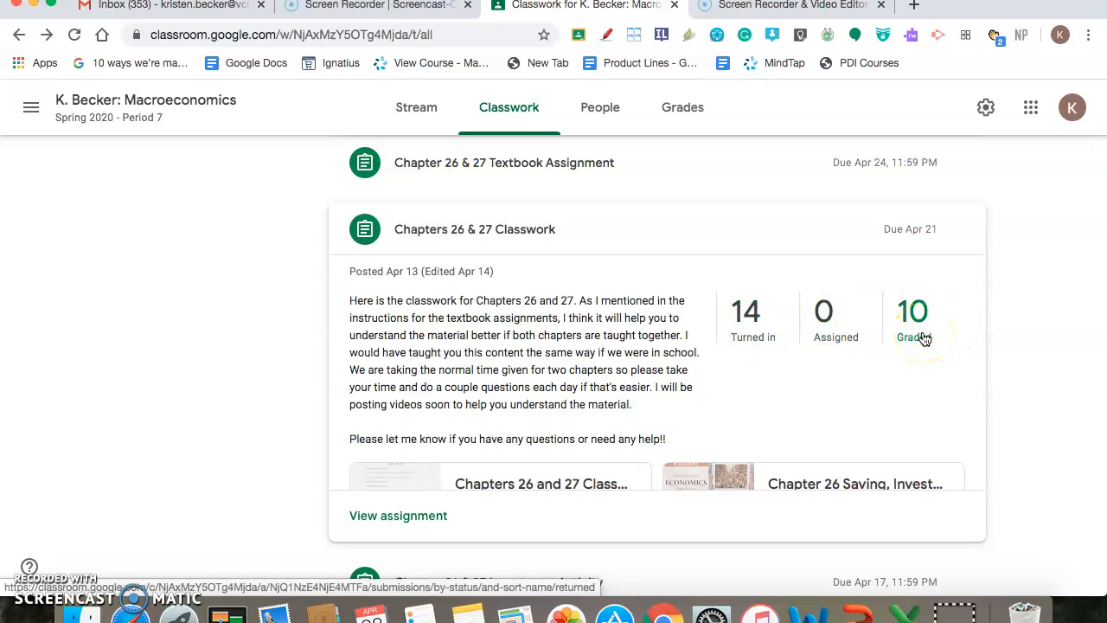
Open the turned-in work for Chapters 26 & 27 Classwork and look over the submissions and the first student's draft grade
left_click(749, 327)
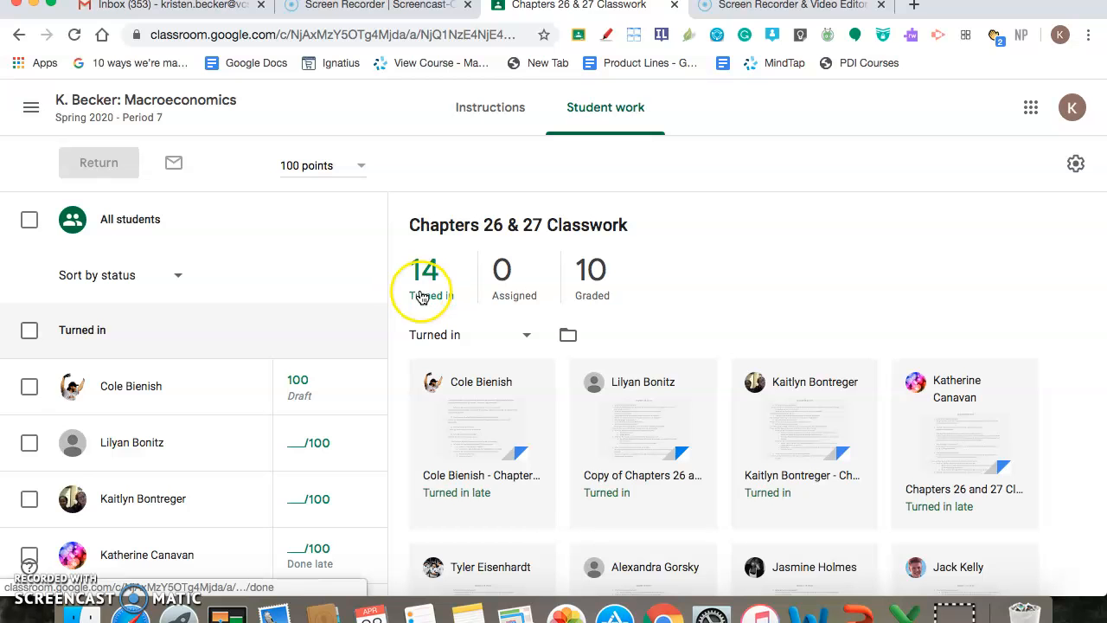
scroll(502, 470, "down", 5)
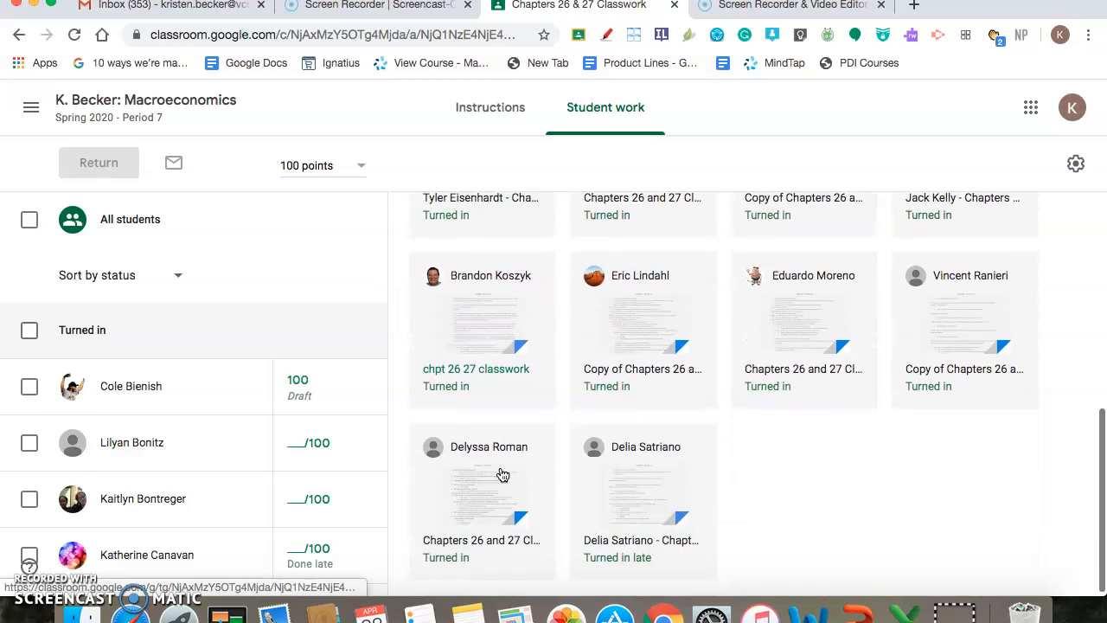
scroll(502, 474, "up", 5)
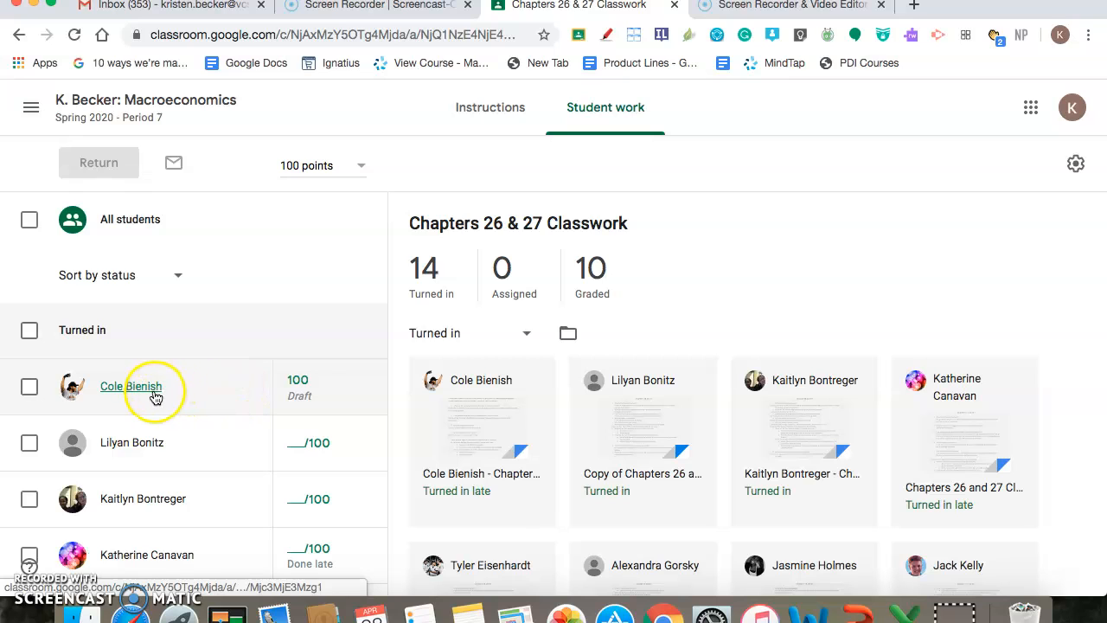
left_click(298, 385)
left_click(207, 344)
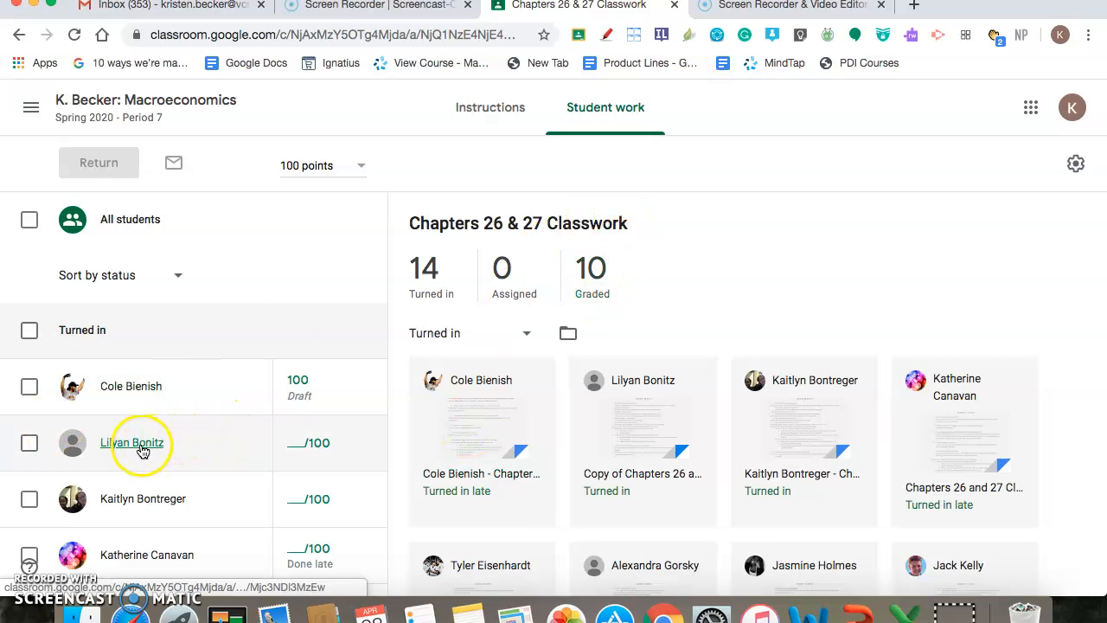
Open the second student's turned-in classwork document, look through it and enter a grade of 100
left_click(646, 433)
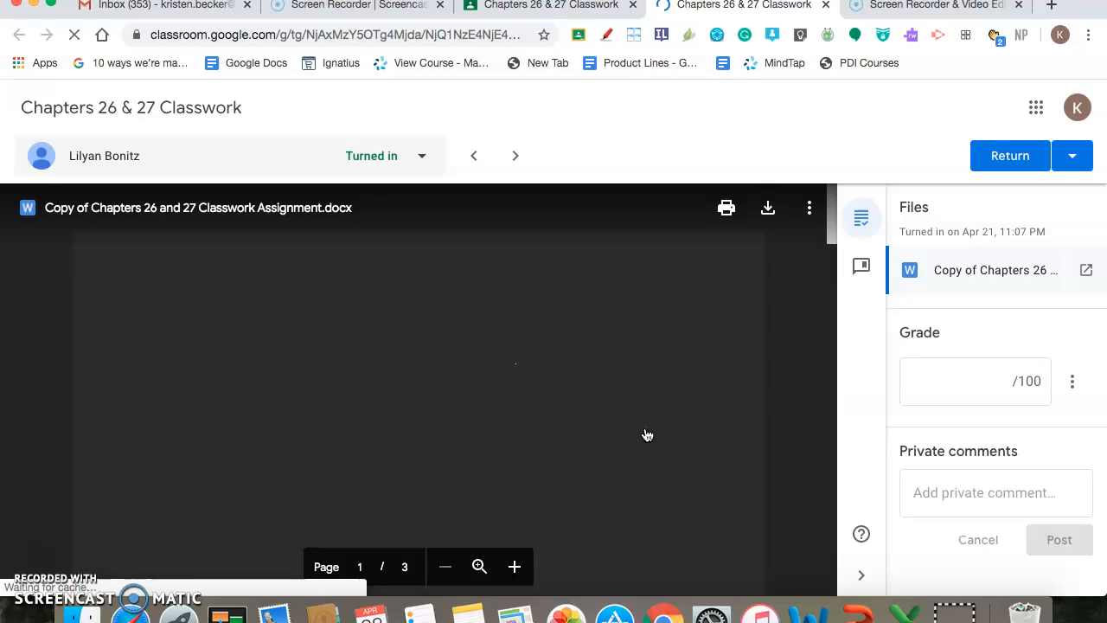
scroll(646, 434, "down", 20)
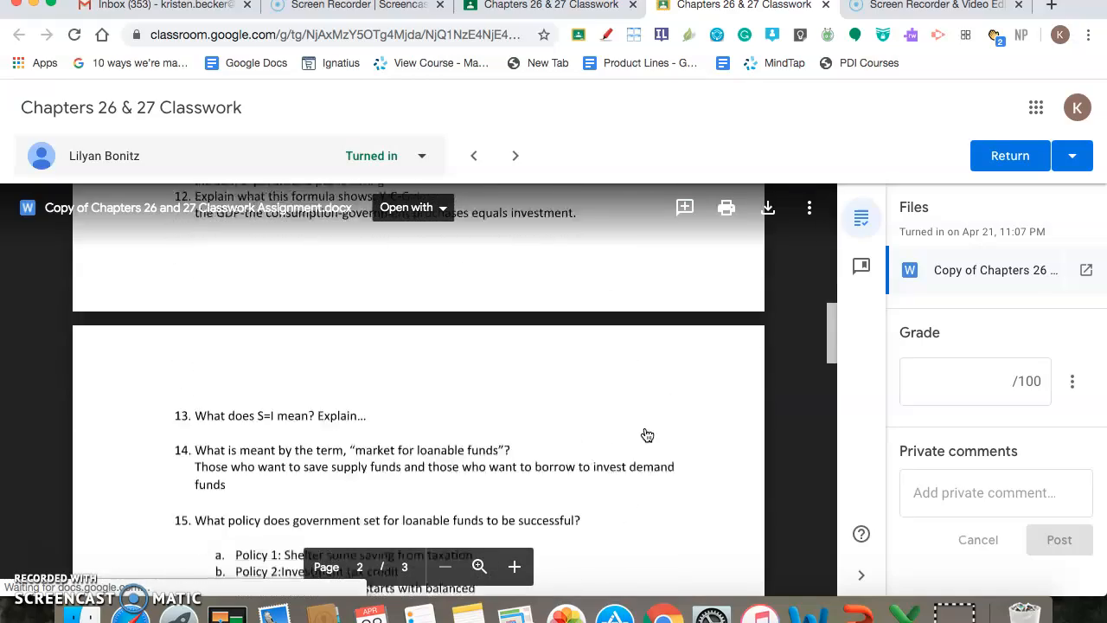
scroll(645, 435, "down", 5)
scroll(645, 435, "up", 15)
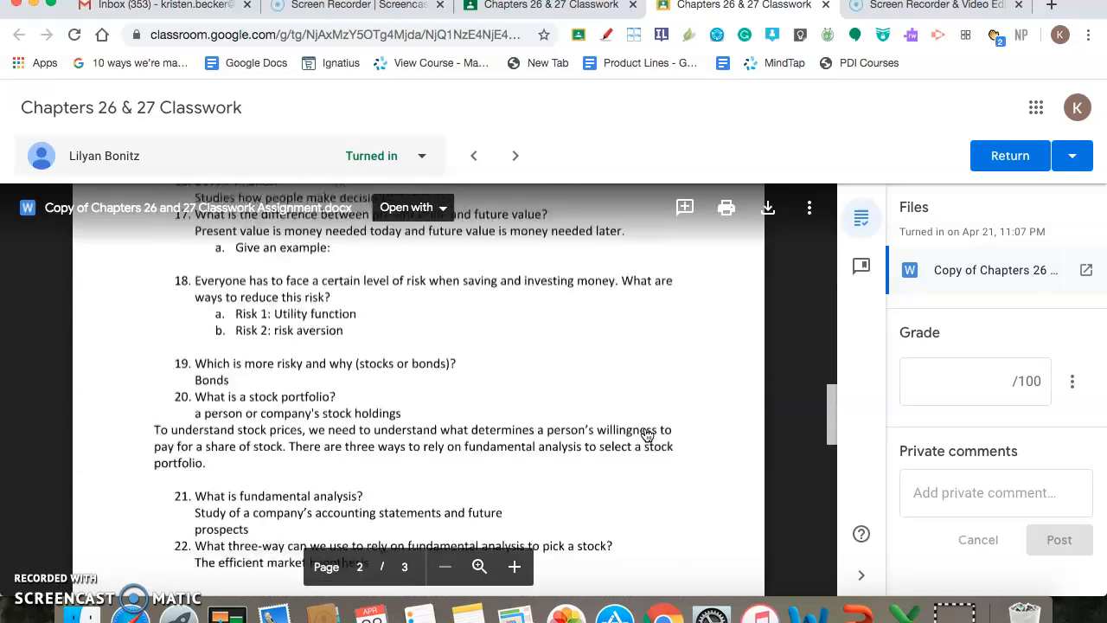
left_click(987, 387)
left_click(978, 394)
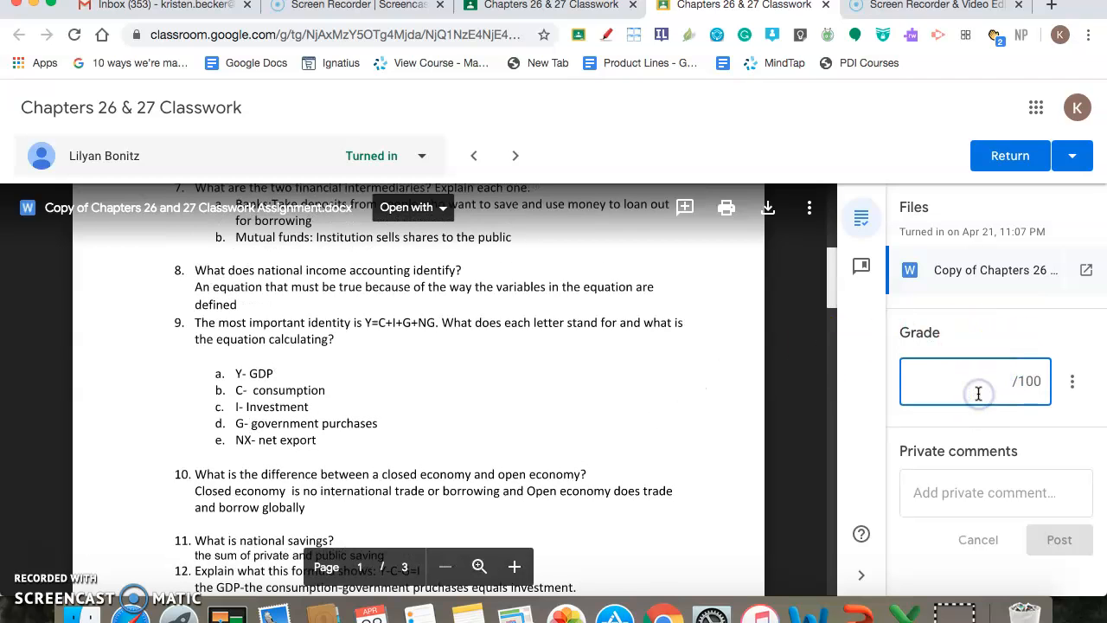
type("100")
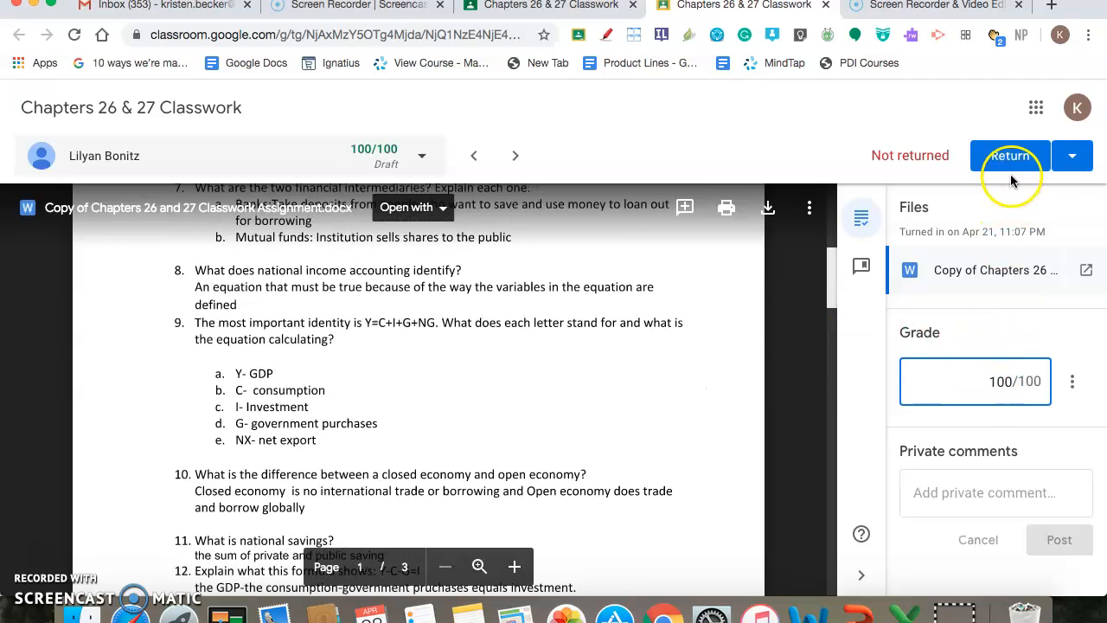
Clear the second student's grade for Chapters 26 & 27 Classwork and activate the private comment box
left_click(1010, 156)
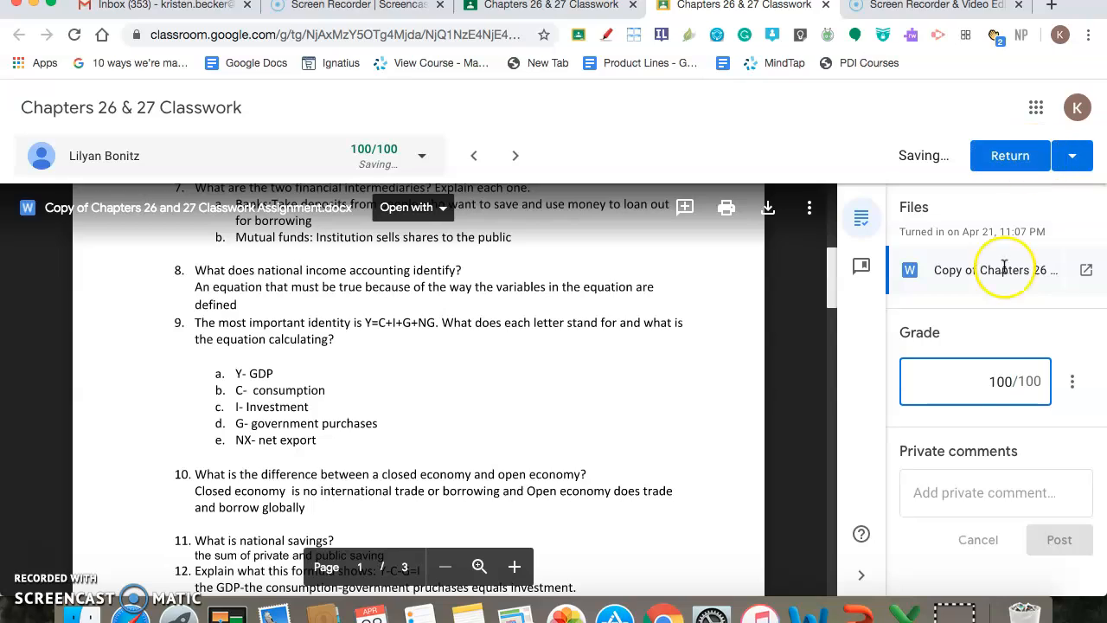
key("BackSpace")
key("BackSpace")
key("BackSpace")
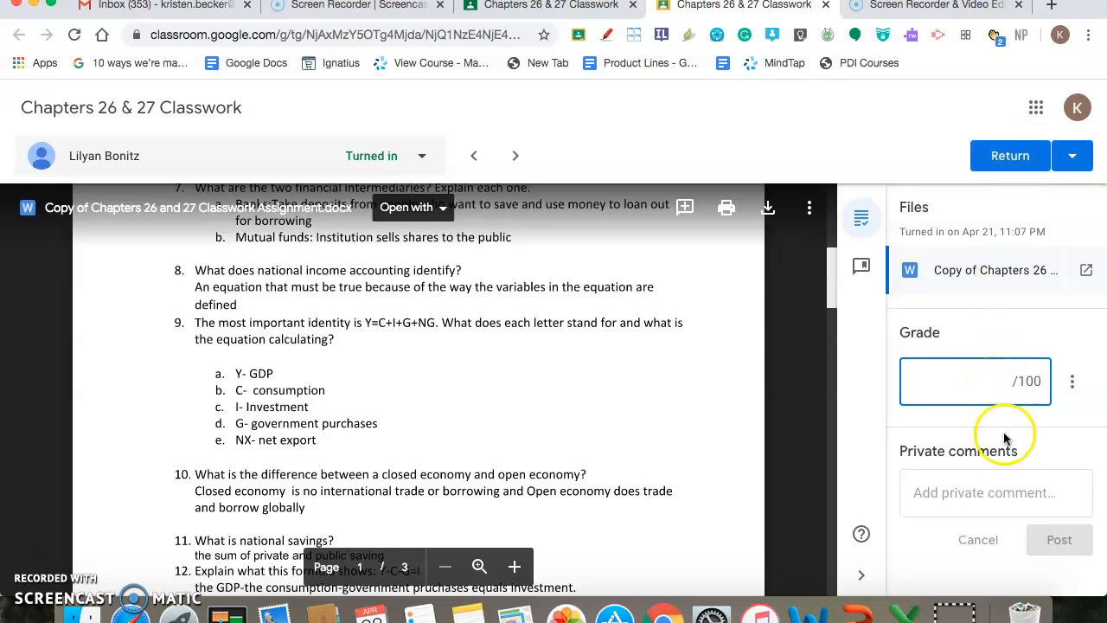
left_click(1015, 491)
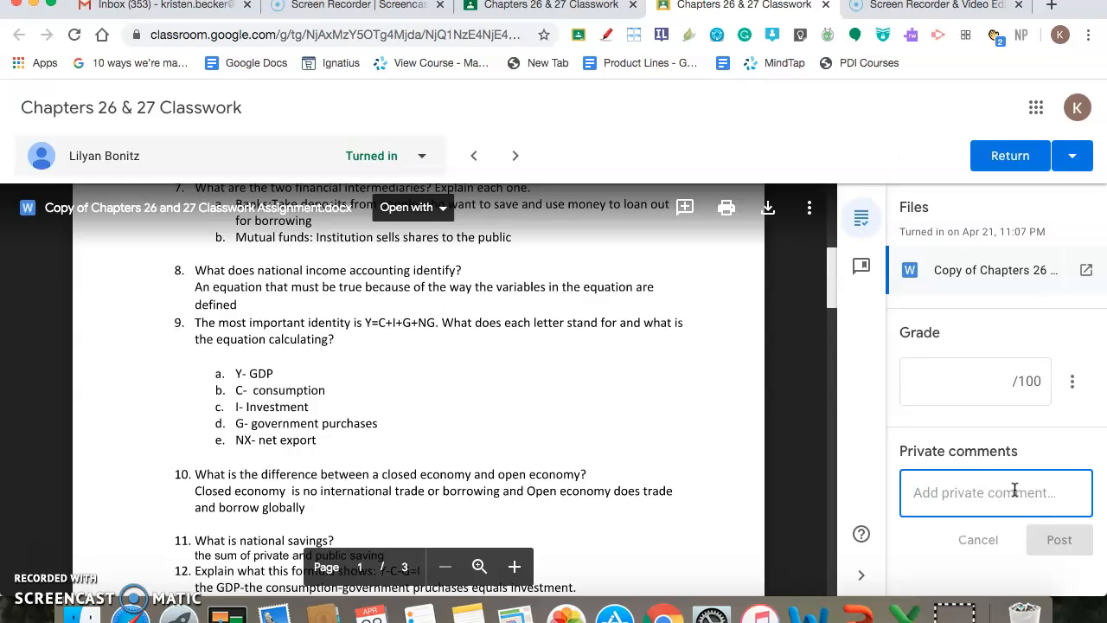
Close the student's document and enter a grade of 100 for the second student directly in the student work list
left_click(826, 5)
left_click(294, 441)
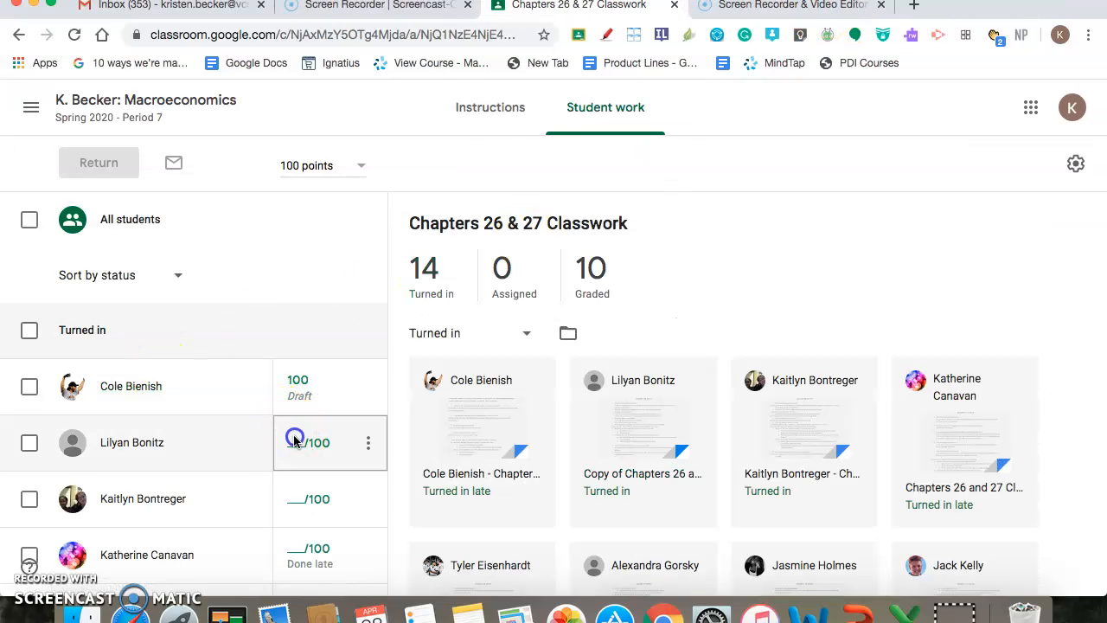
type("100")
left_click(279, 267)
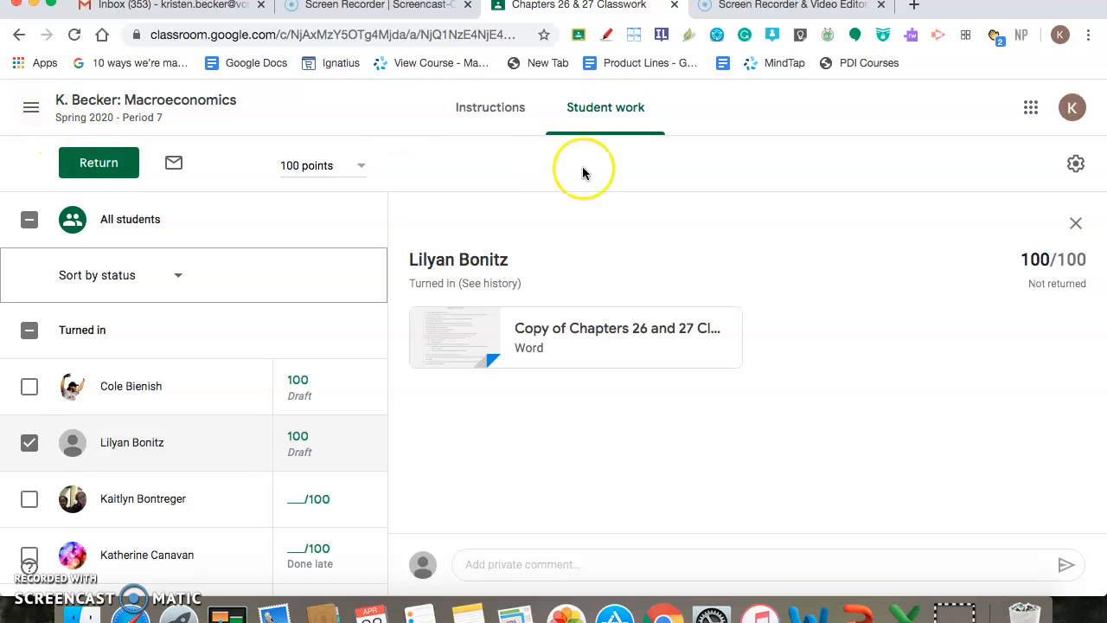
Return to the classwork list, expand Chapter 28 Classwork and open its turned-in student work
left_click(19, 35)
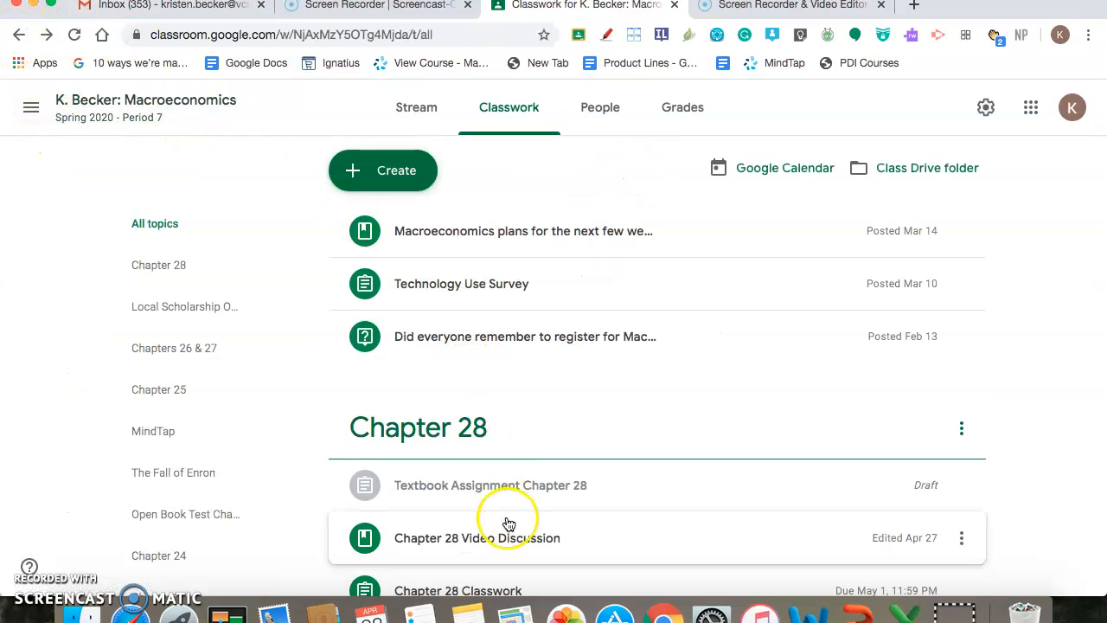
scroll(507, 524, "down", 5)
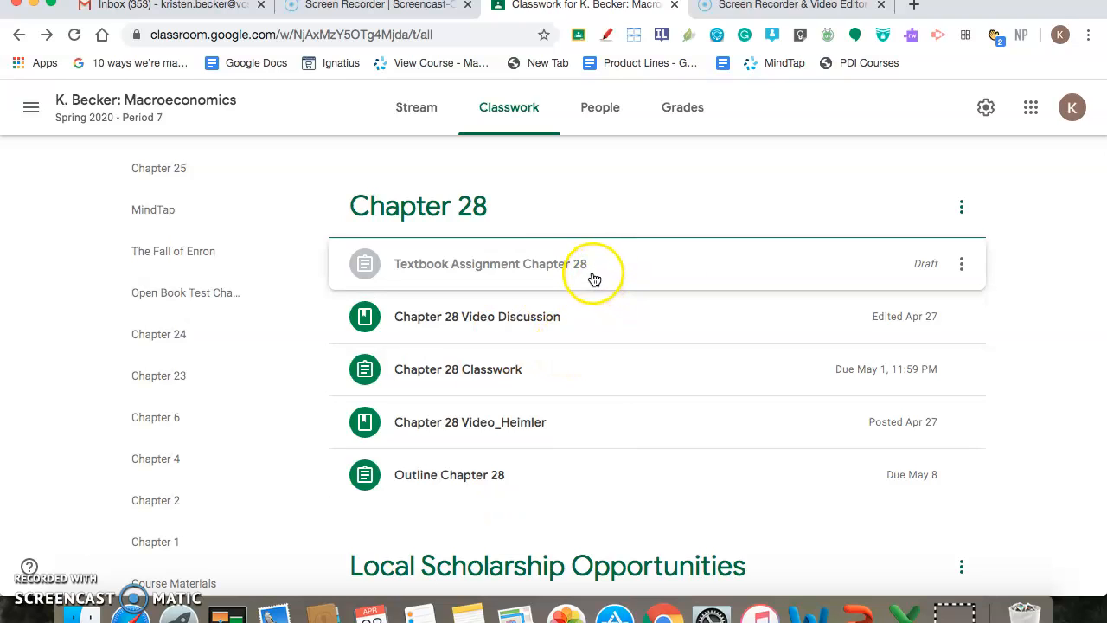
left_click(606, 372)
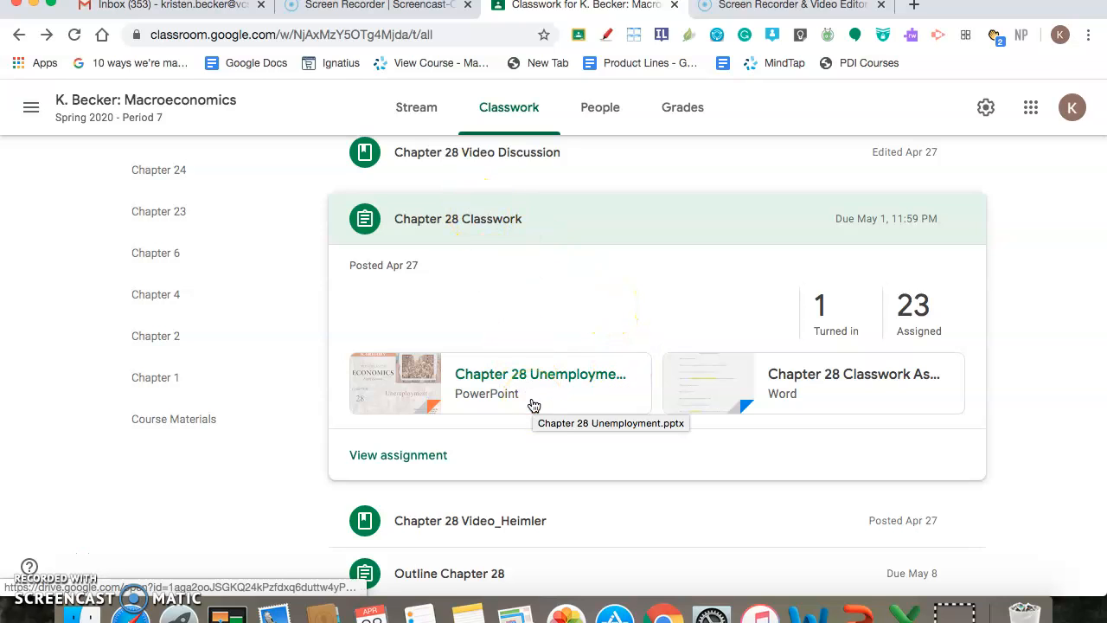
left_click(846, 316)
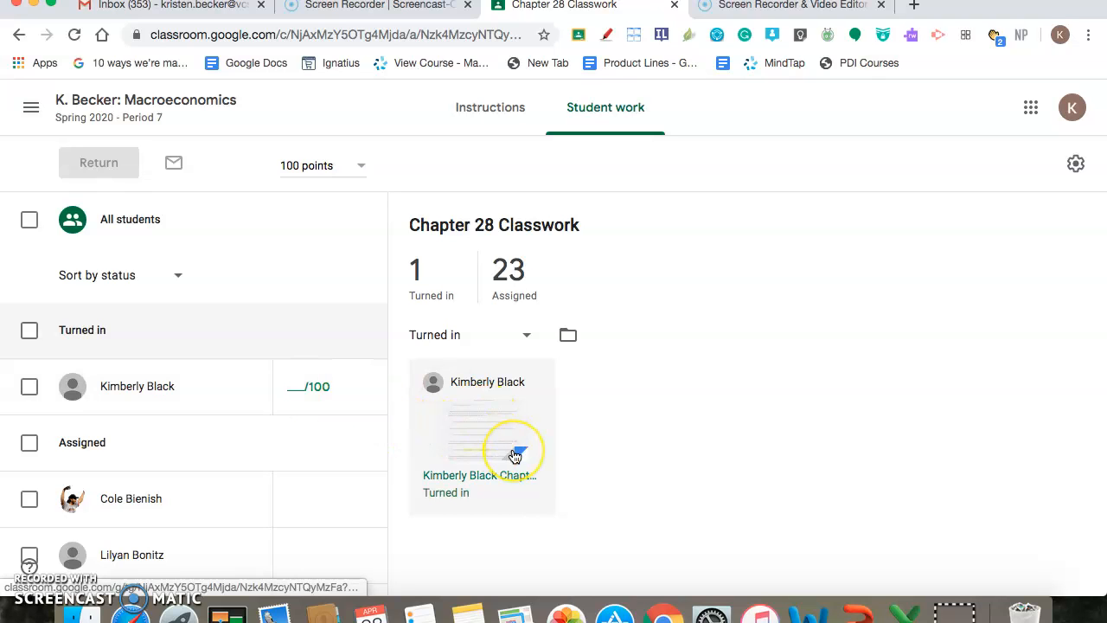
Go back to the classwork list, expand Chapter 26 & 27 Textbook Assignment and open its student work
left_click(19, 38)
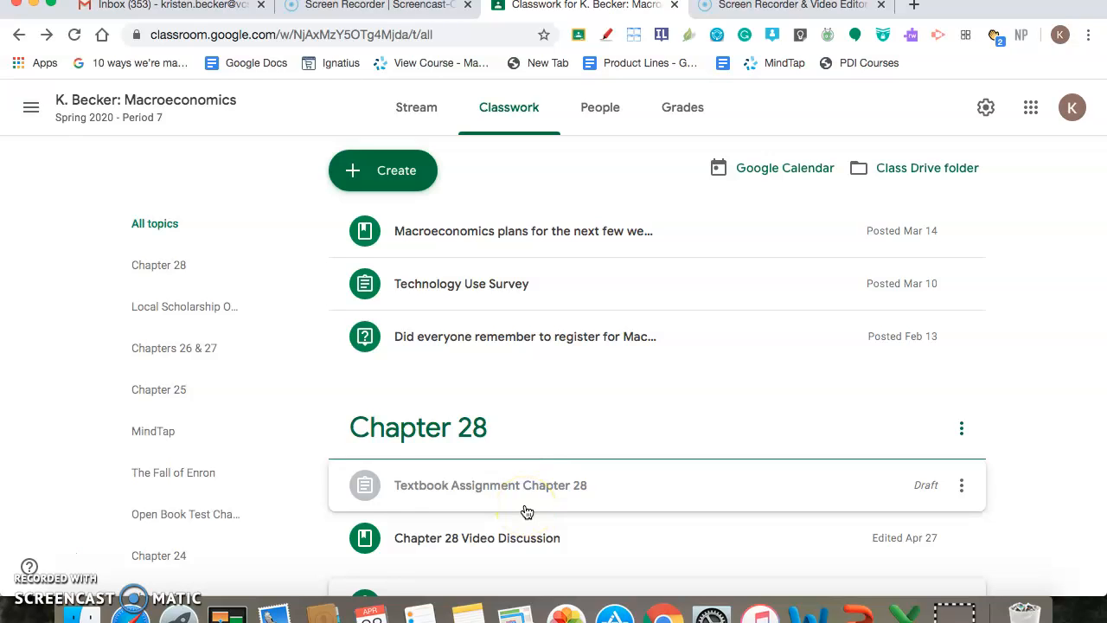
left_click(606, 495)
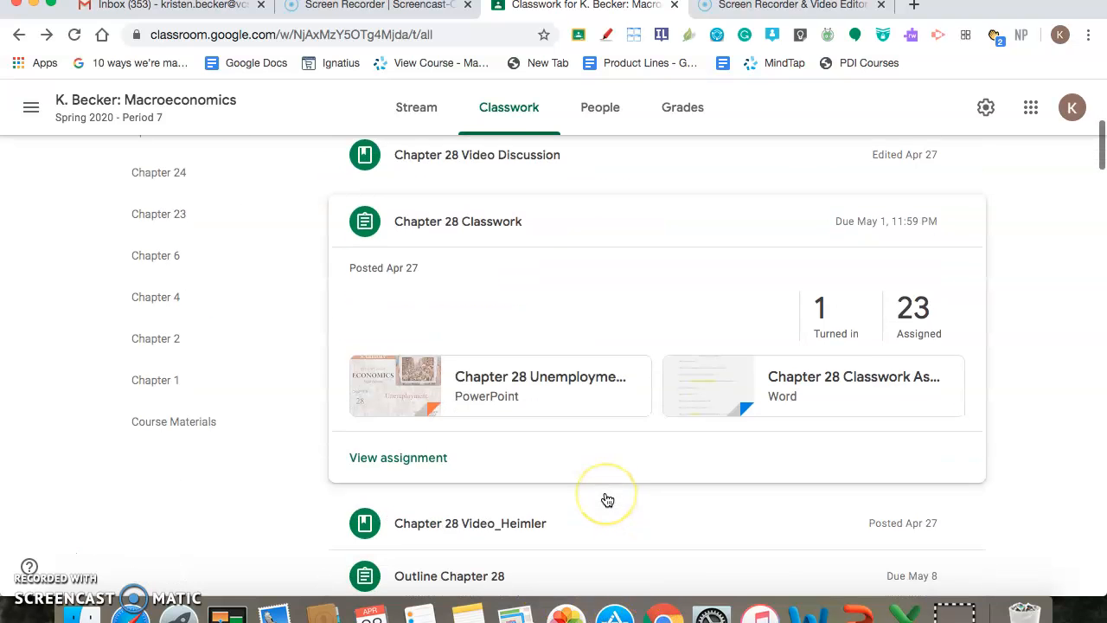
scroll(607, 500, "down", 5)
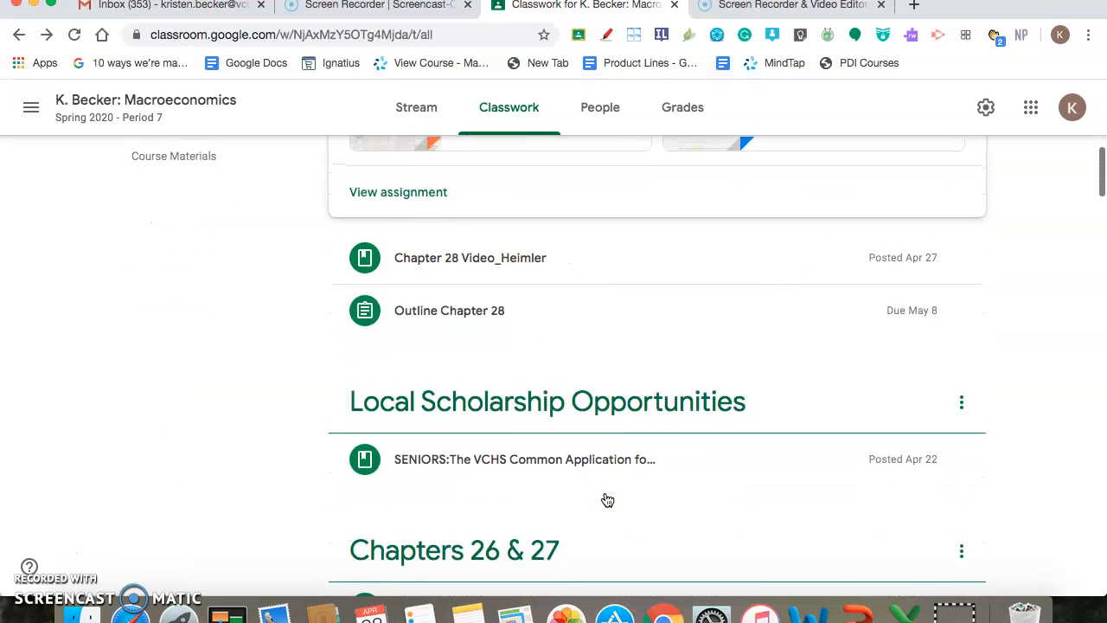
left_click(570, 472)
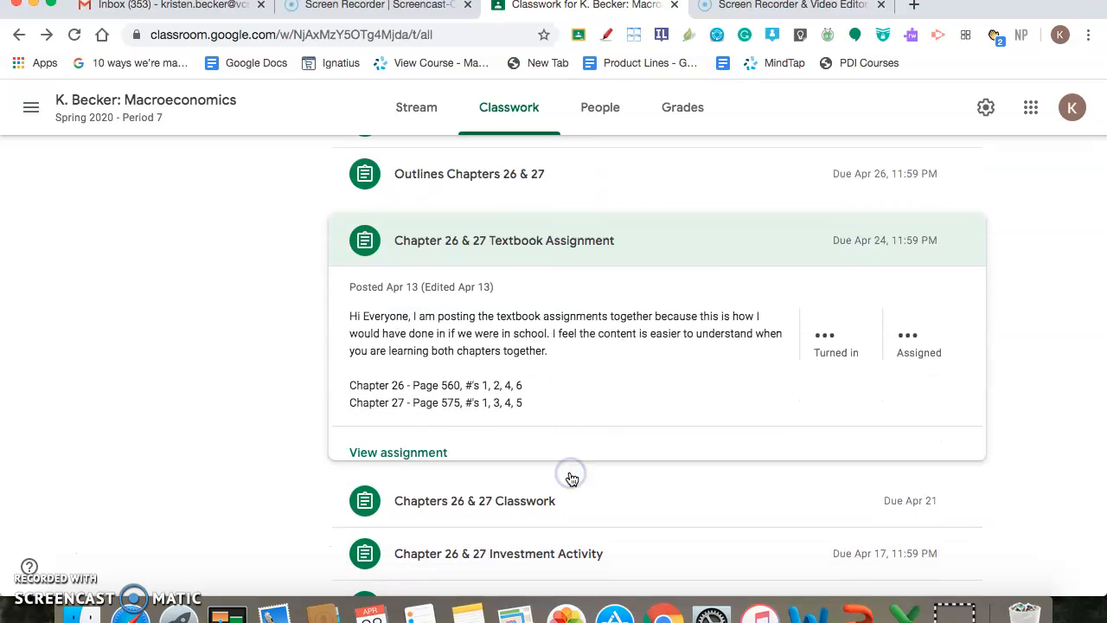
left_click(809, 331)
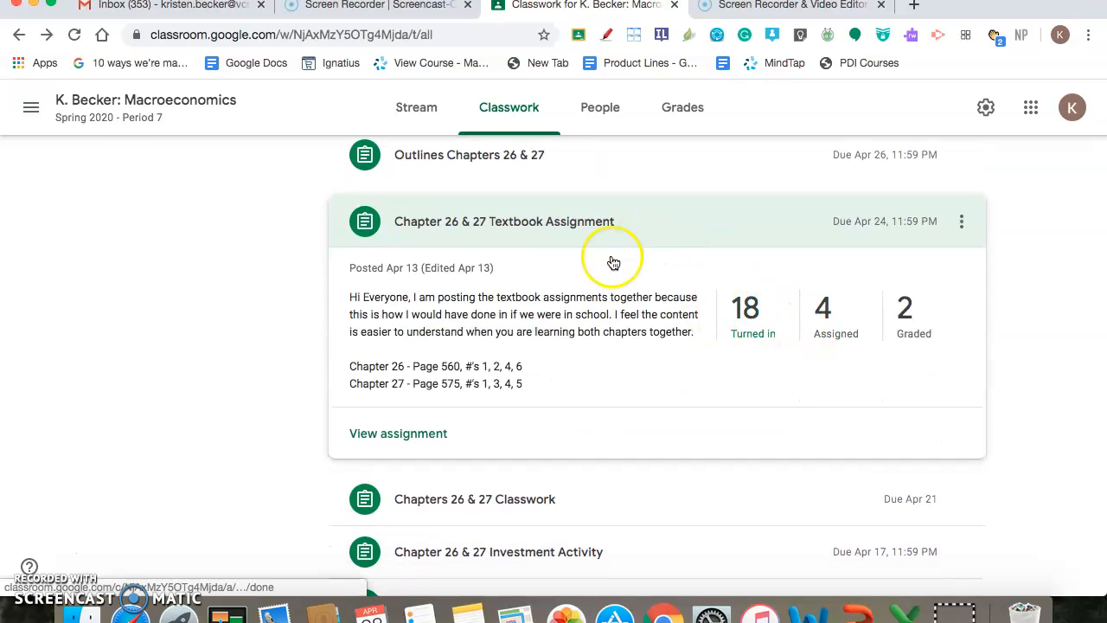
left_click(361, 433)
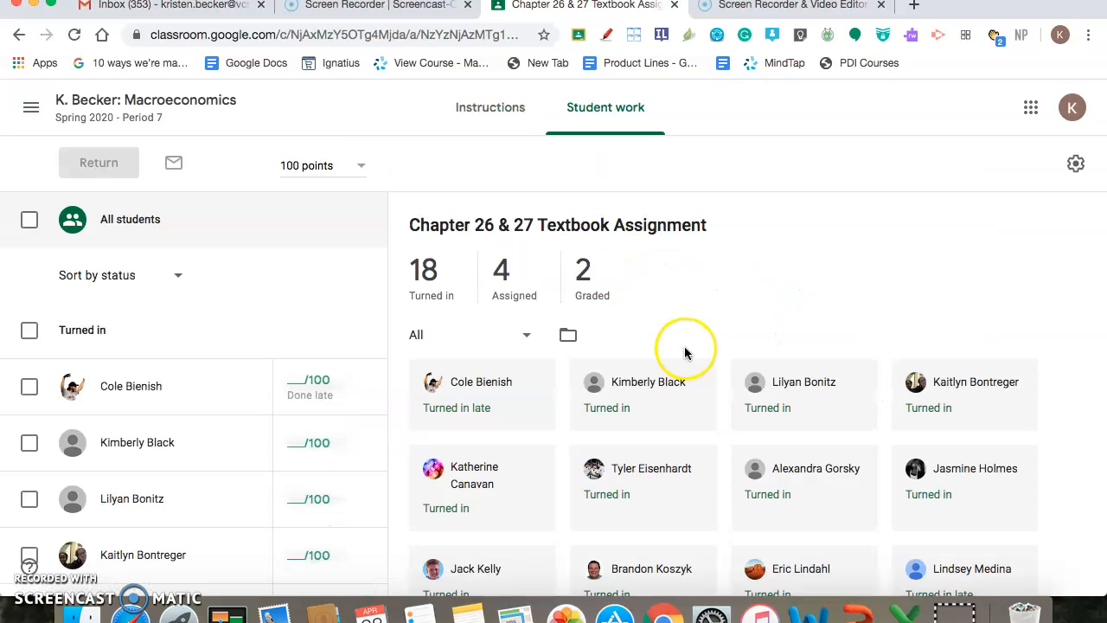
Open Chapter 26 & 27 Textbook Assignment for editing from its instructions and set its points to Ungraded
left_click(487, 112)
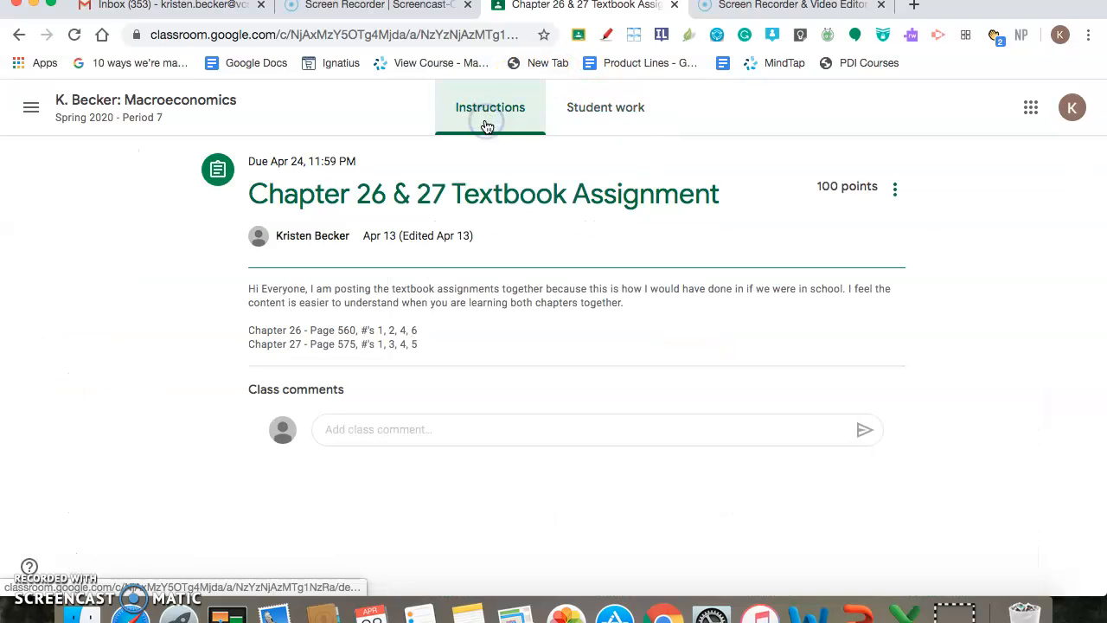
left_click(894, 191)
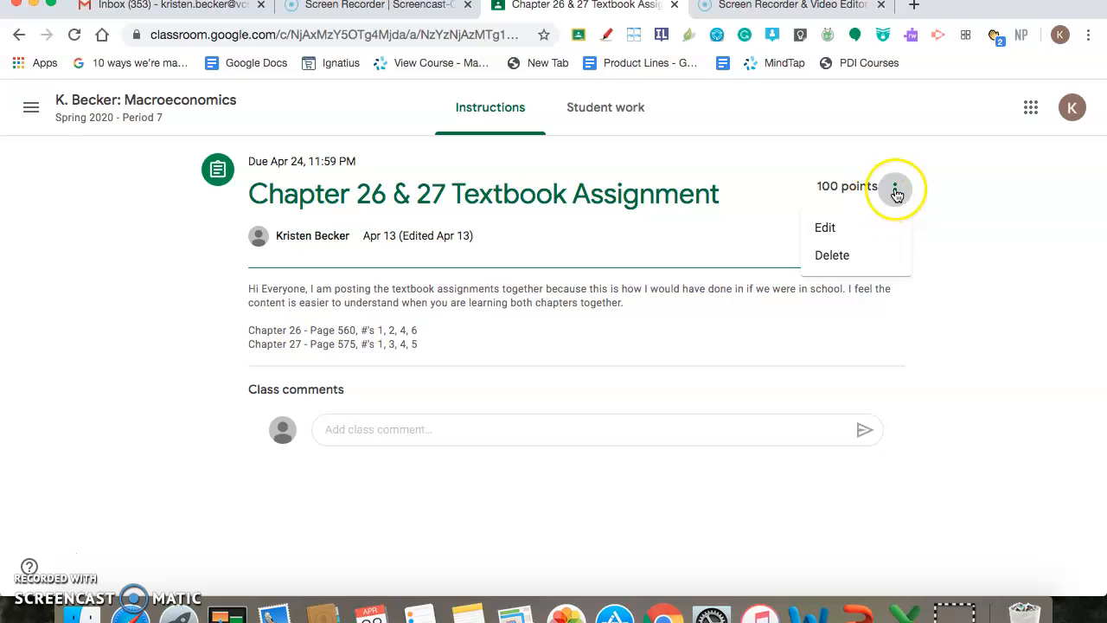
left_click(832, 229)
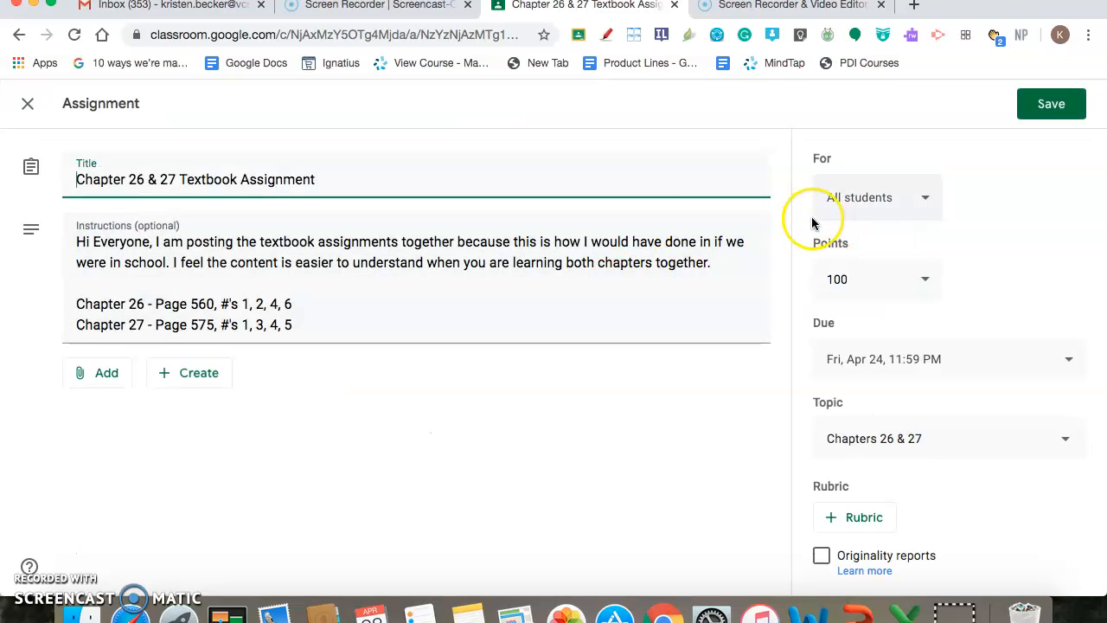
left_click(896, 278)
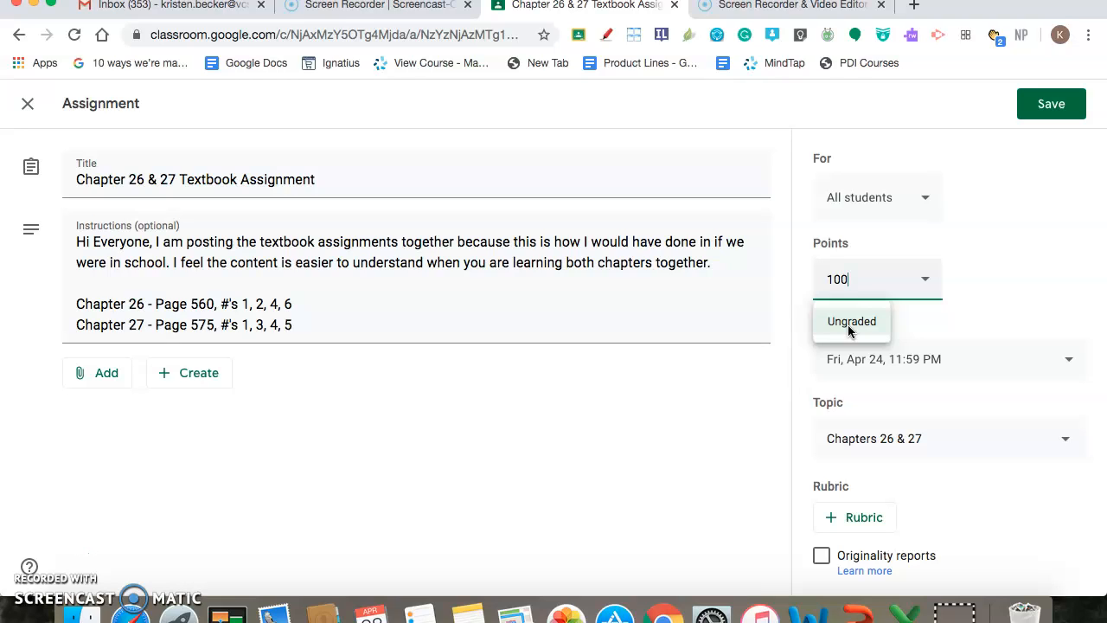
left_click(853, 325)
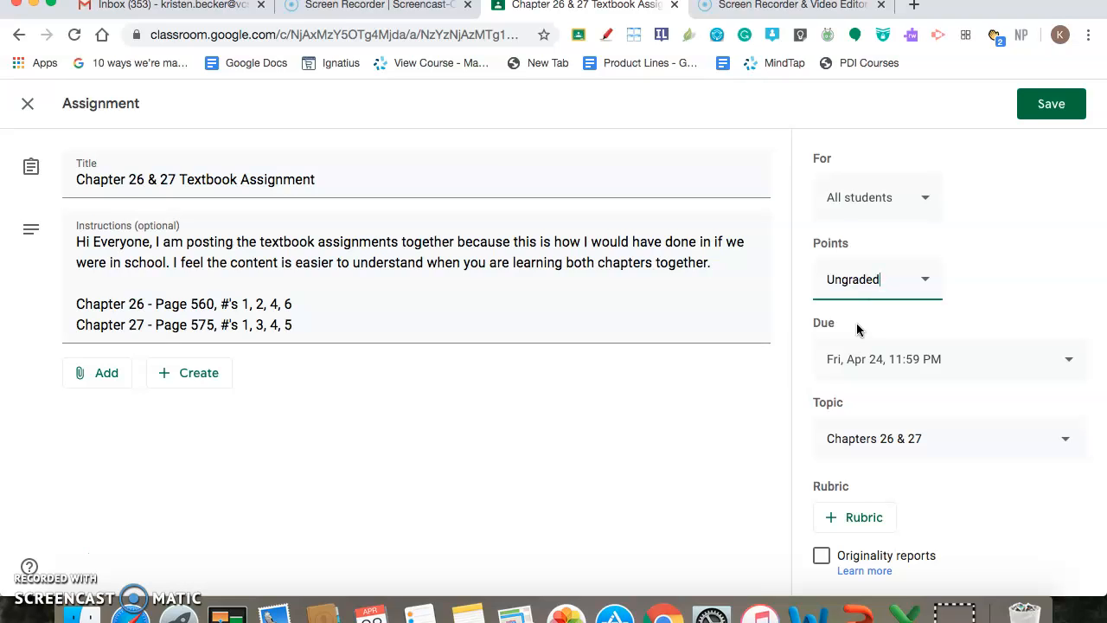
Set the points of Chapter 26 & 27 Textbook Assignment to 100 and save the assignment
left_click(872, 279)
left_click(929, 281)
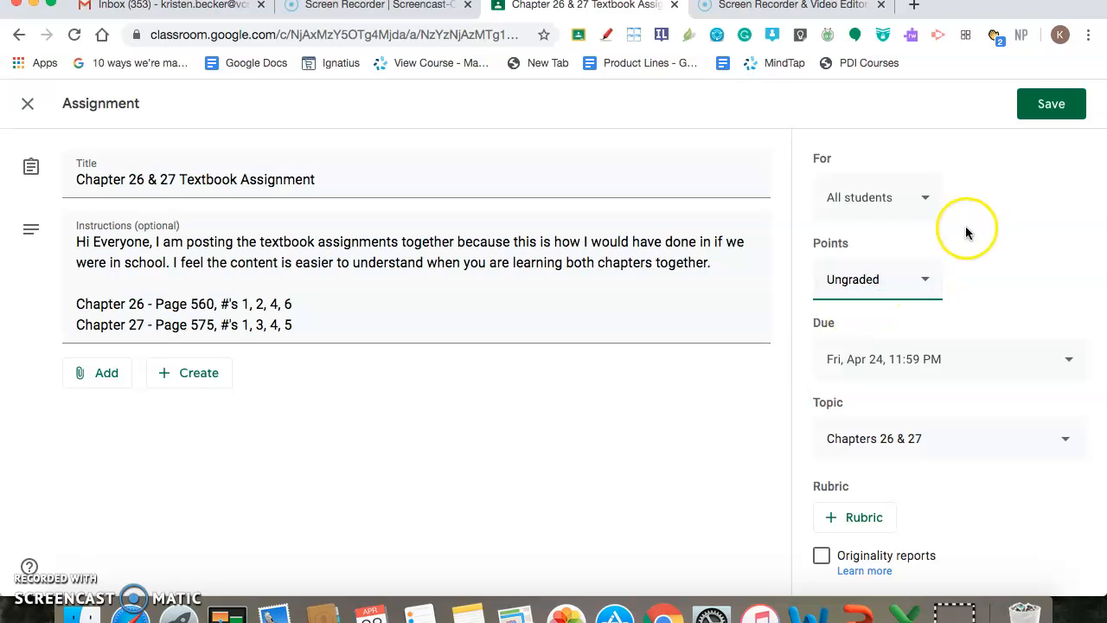
left_click(928, 281)
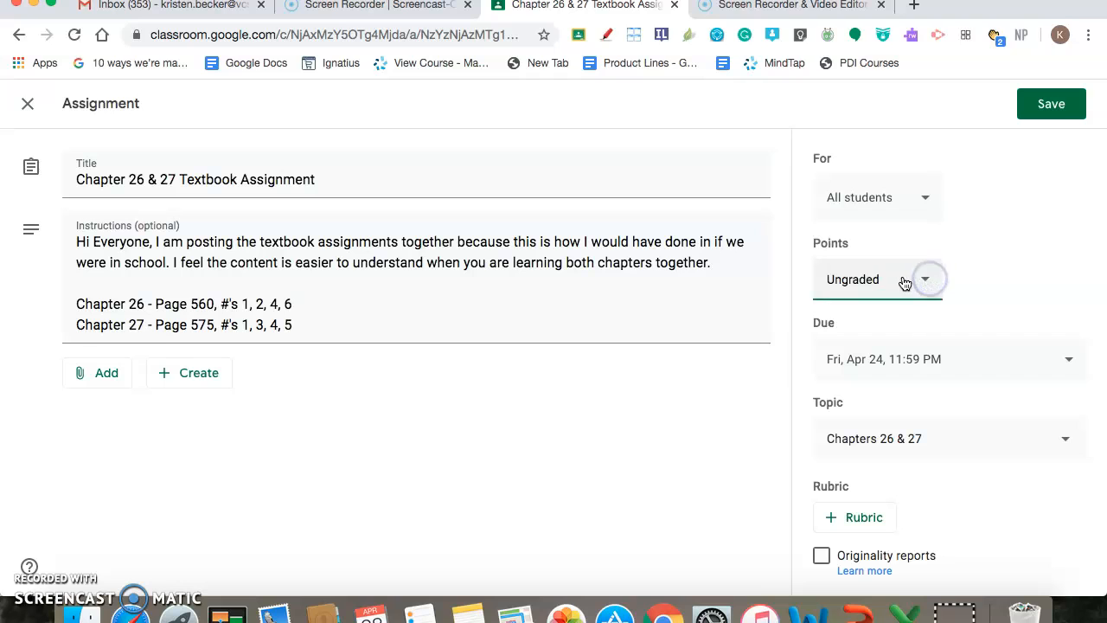
type("100")
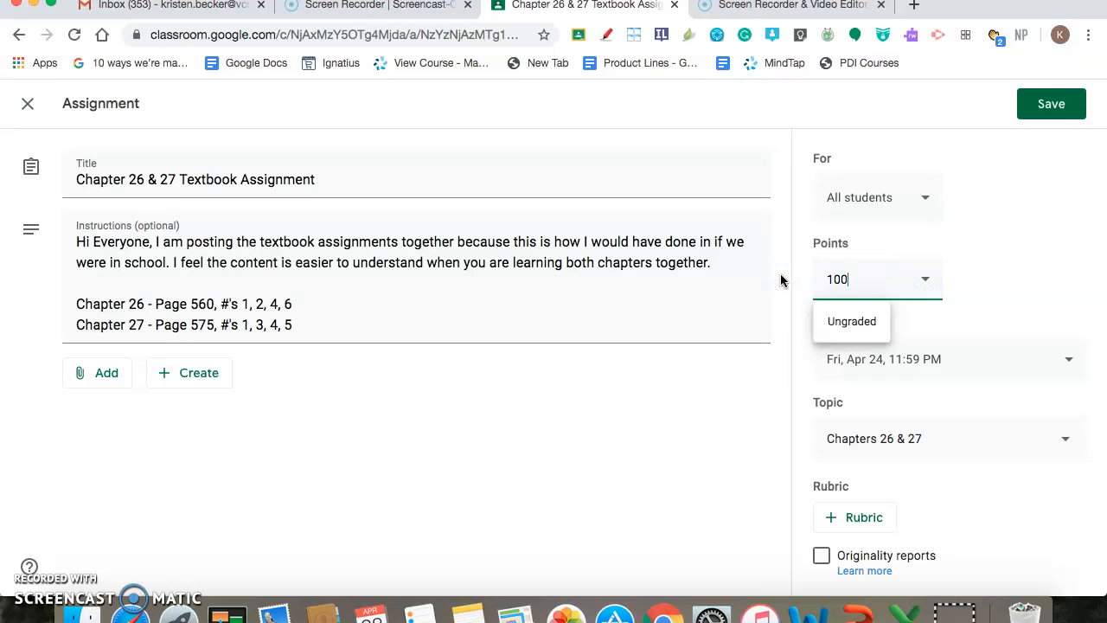
left_click(674, 390)
left_click(1048, 105)
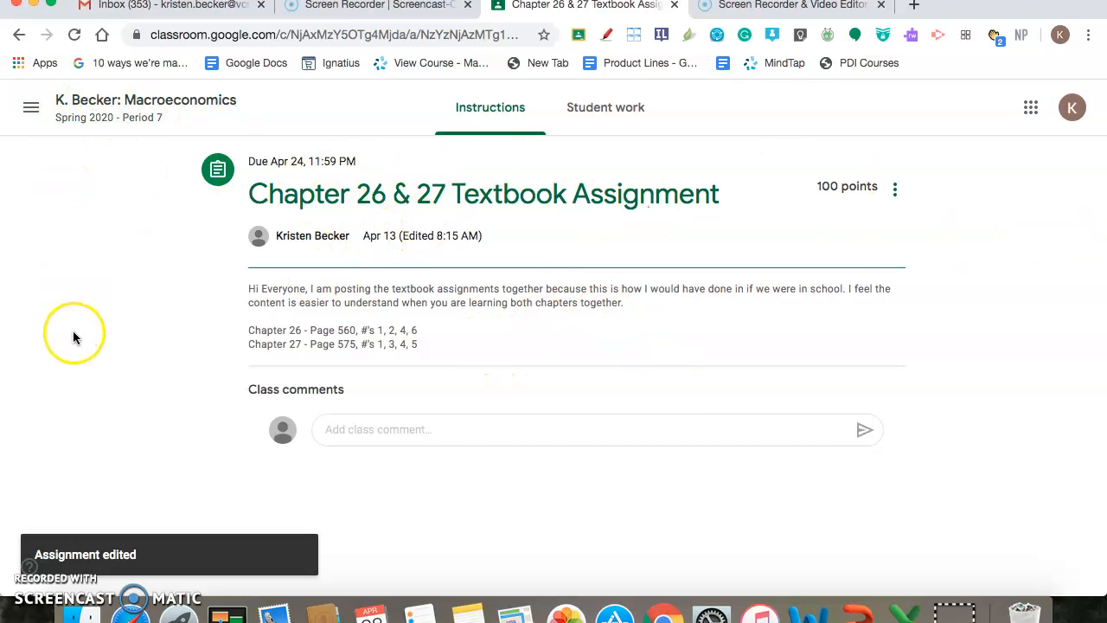
Return to the class's classwork list and reopen the instructions of Chapter 26 & 27 Textbook Assignment
left_click(101, 116)
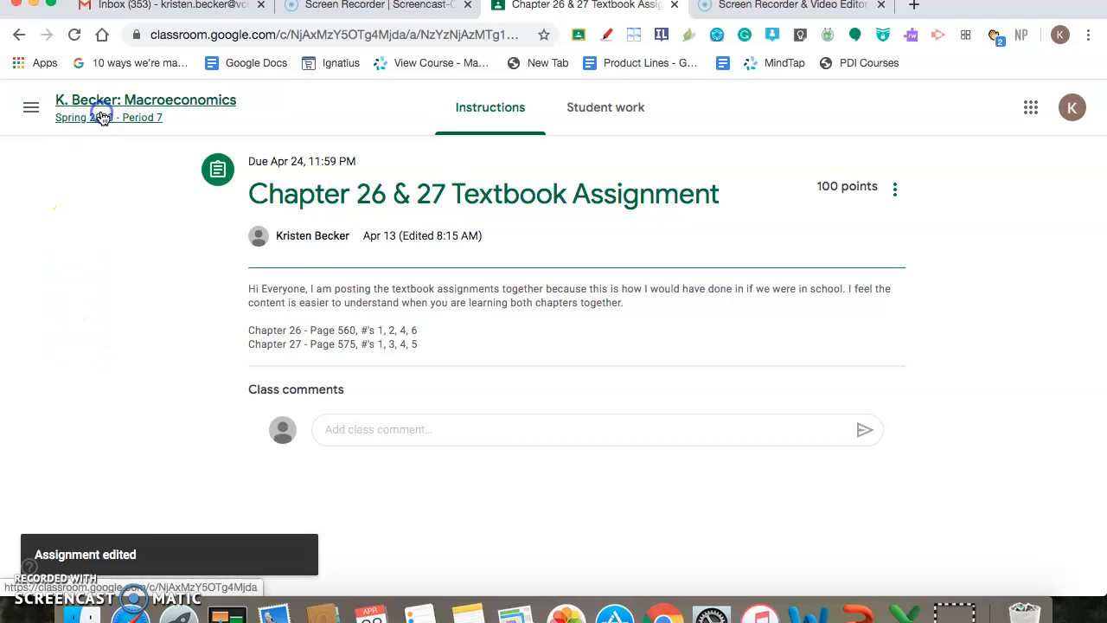
left_click(521, 117)
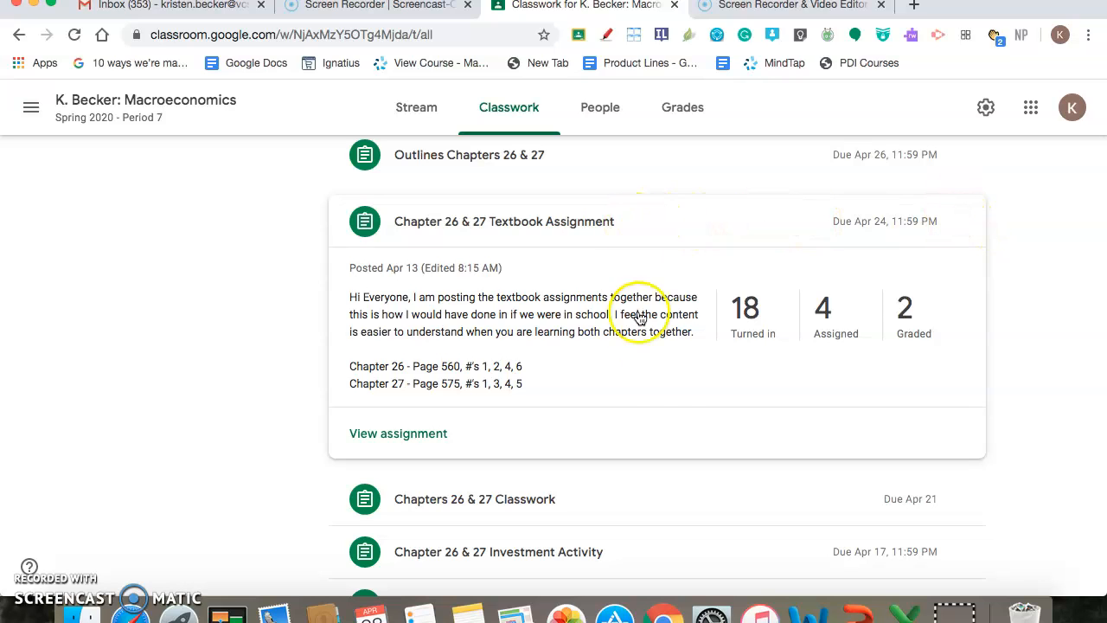
left_click(374, 433)
left_click(485, 110)
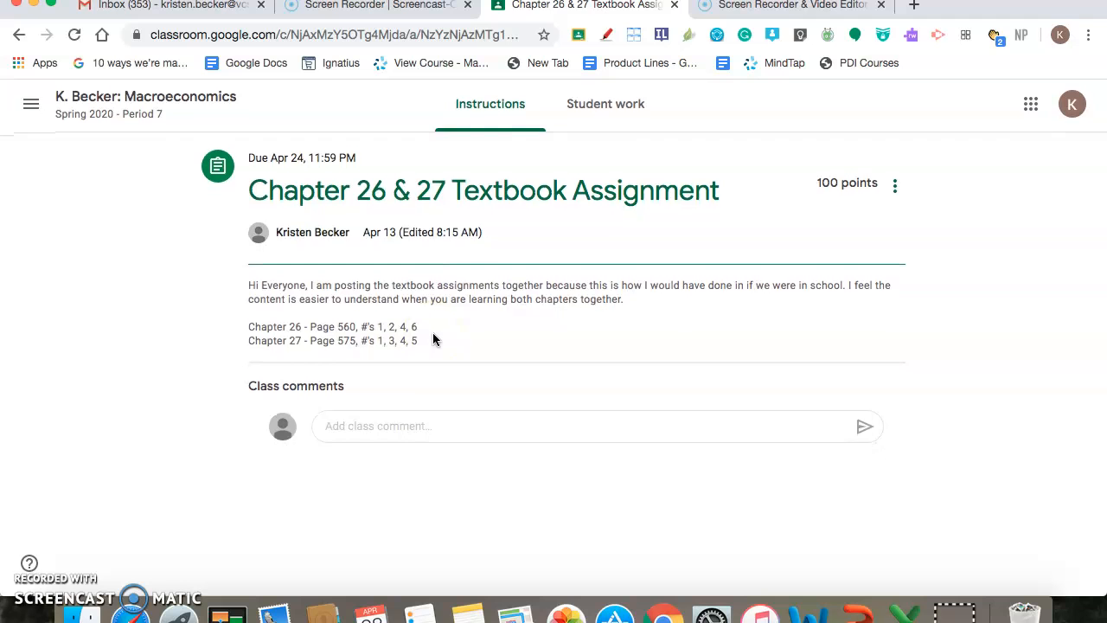
Go back to the classwork list, expand Chapter 28 Classwork and view its instructions and attachments
left_click(19, 35)
left_click(19, 35)
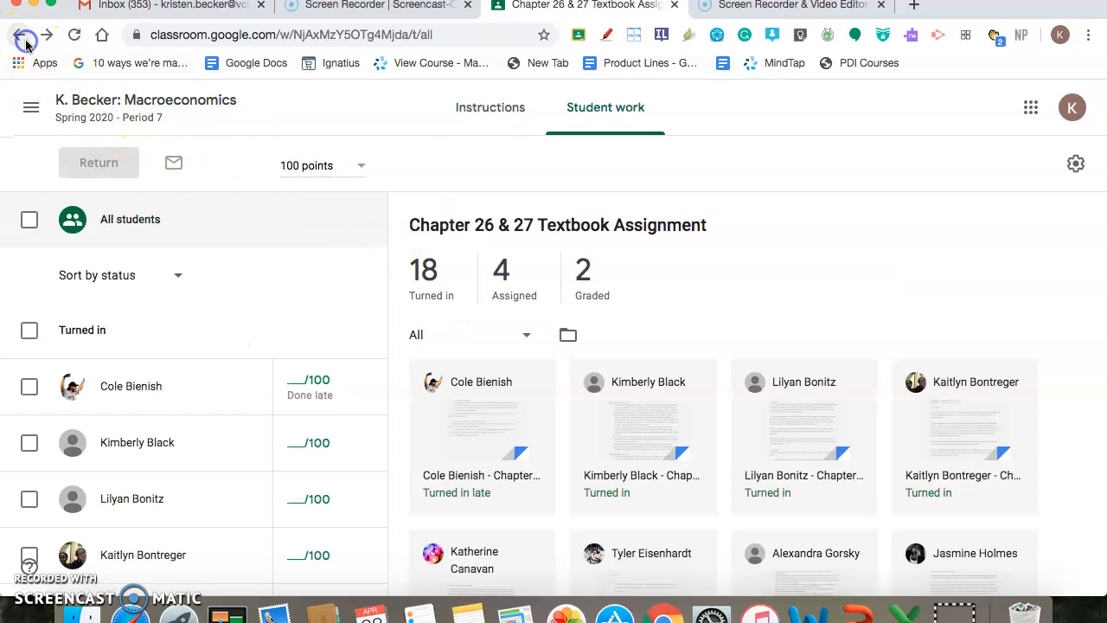
scroll(482, 460, "down", 2)
scroll(480, 459, "down", 2)
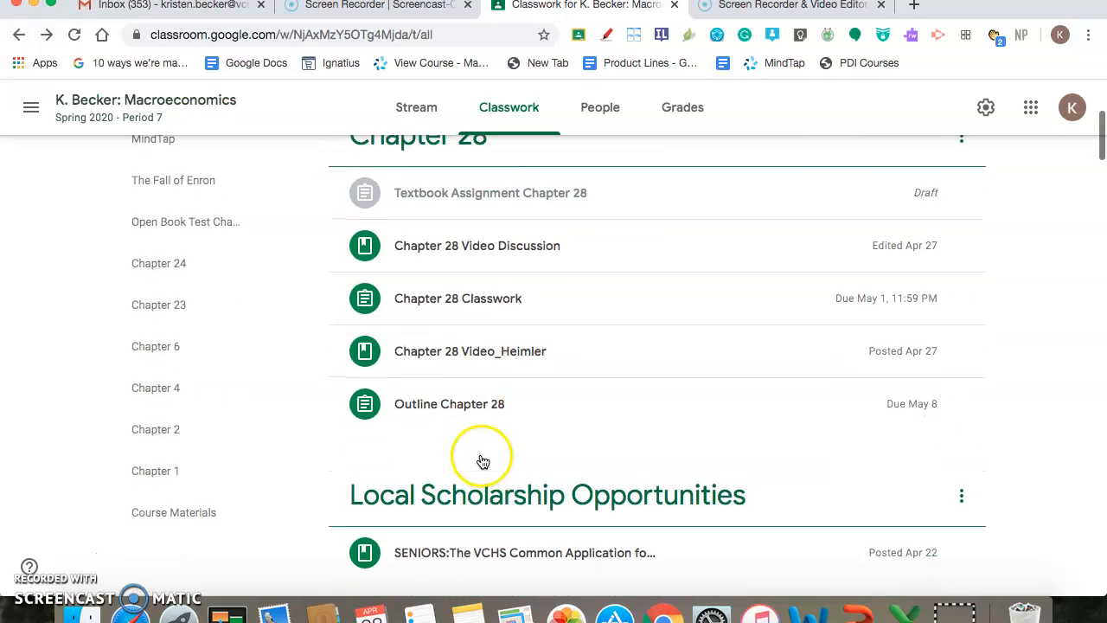
left_click(531, 303)
scroll(562, 513, "down", 4)
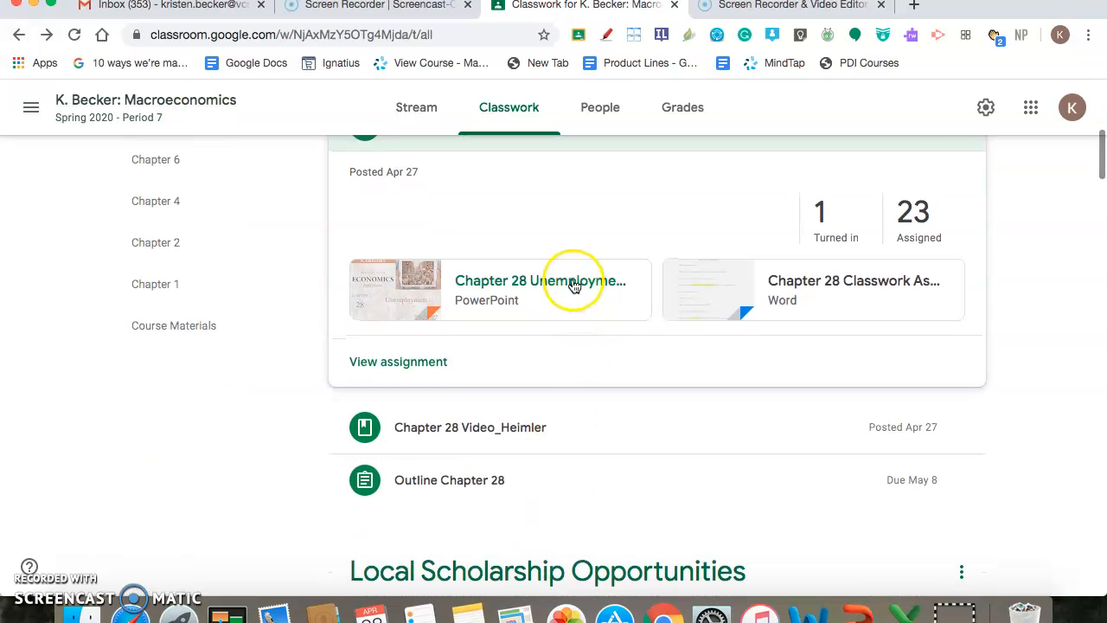
left_click(413, 362)
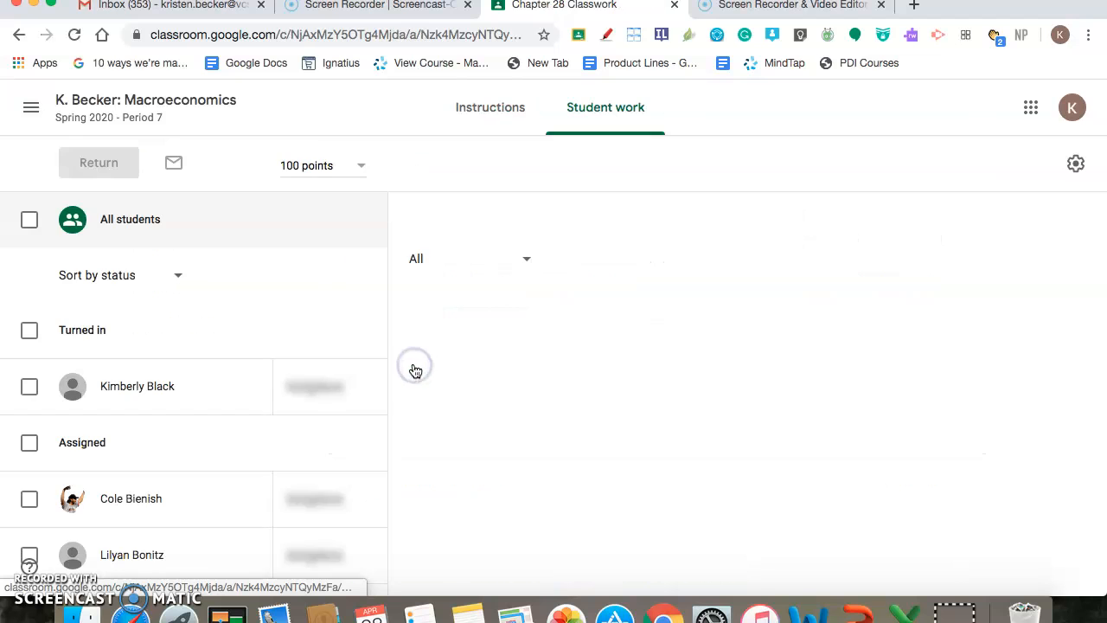
left_click(484, 112)
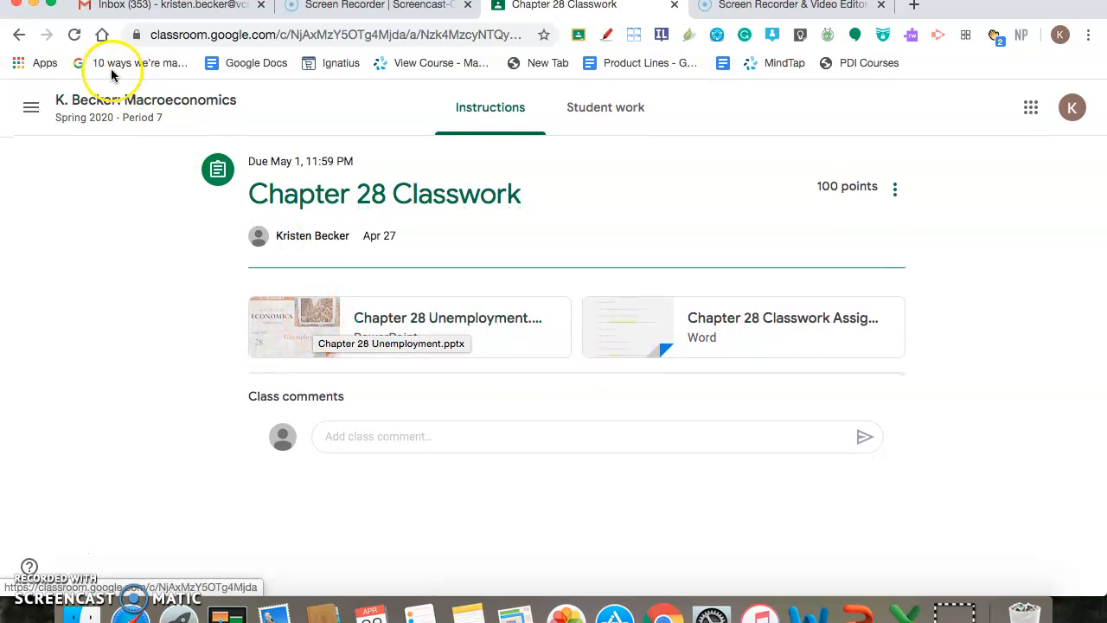
Open the class stream and look over the class banner, upcoming work and recent posts
left_click(111, 116)
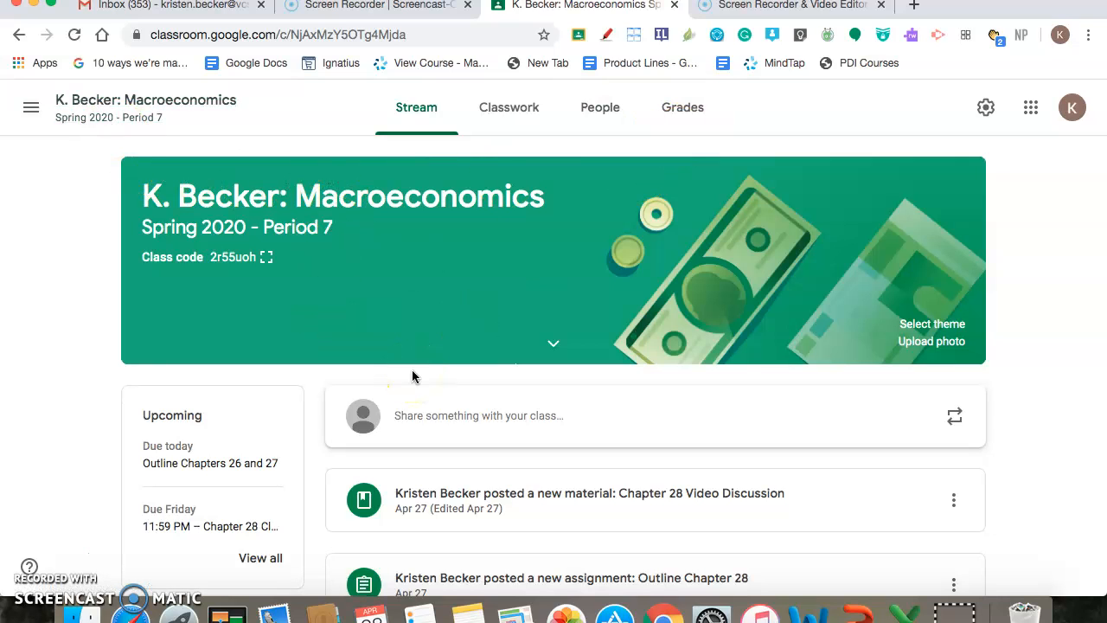
scroll(563, 341, "up", 1)
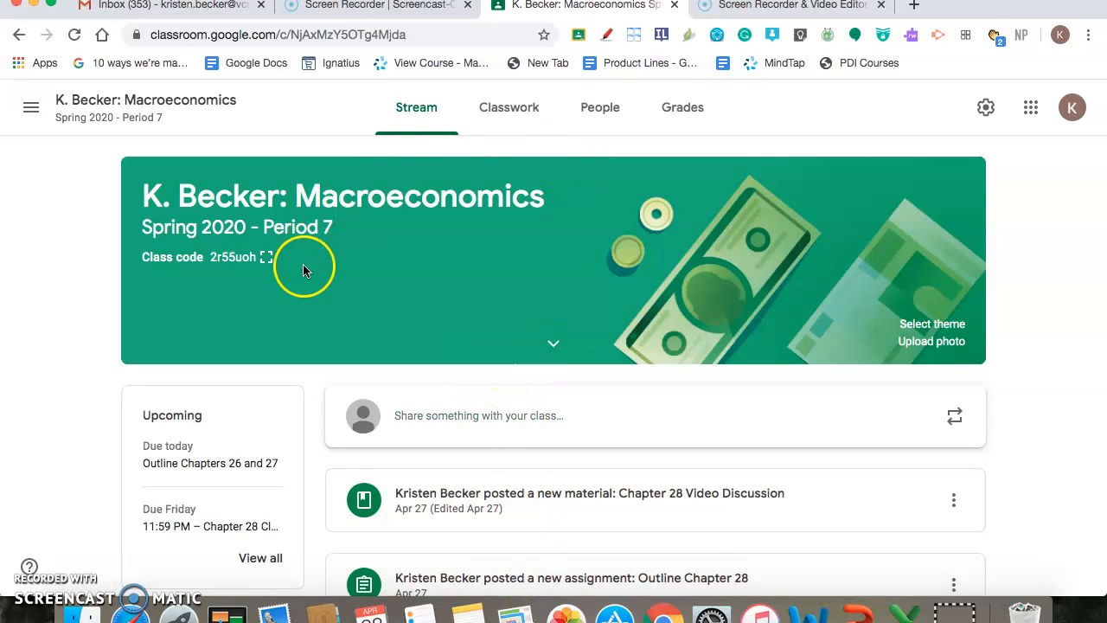
scroll(557, 569, "down", 4)
scroll(557, 569, "down", 2)
scroll(557, 569, "up", 6)
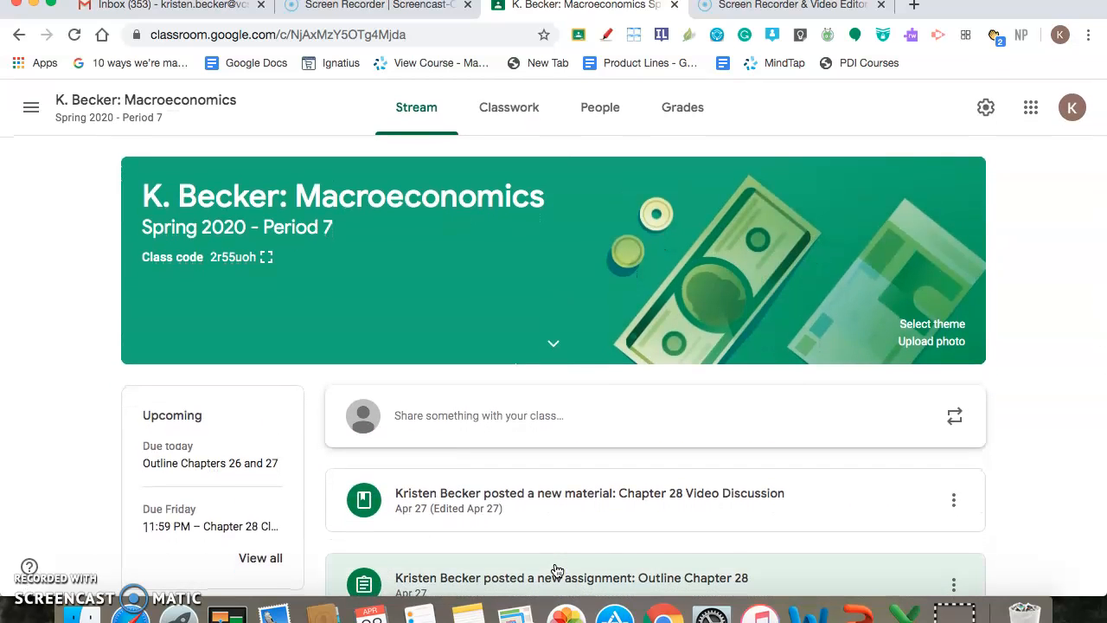
Return to the classwork list, collapse the Chapter 28 Classwork details and view the start of the list
left_click(501, 113)
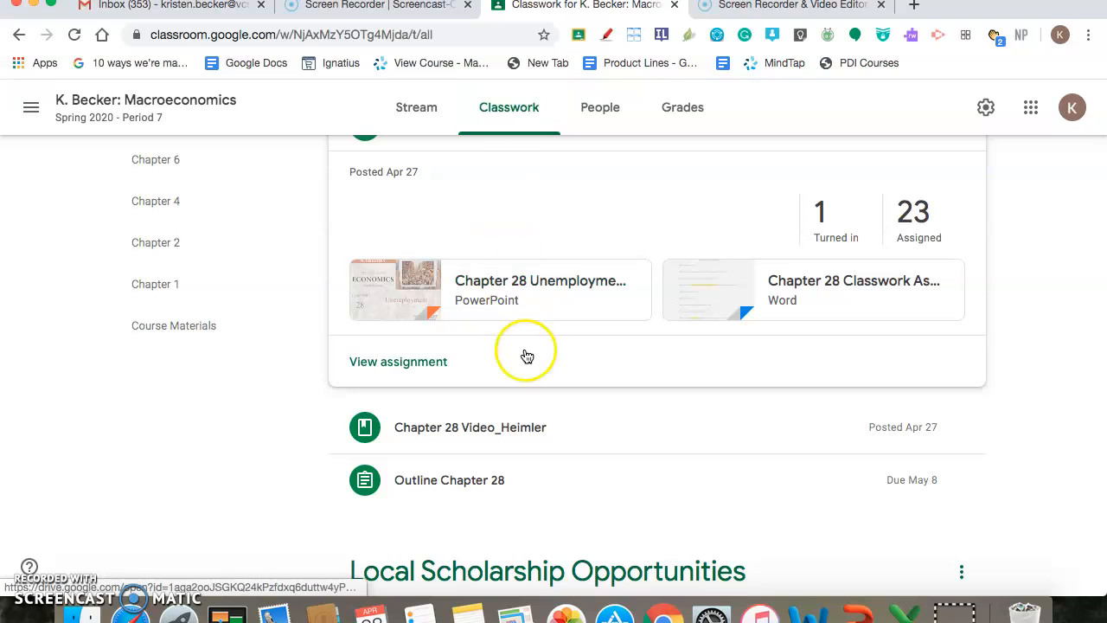
scroll(526, 364, "up", 2)
left_click(585, 278)
scroll(587, 282, "up", 1)
scroll(587, 283, "up", 5)
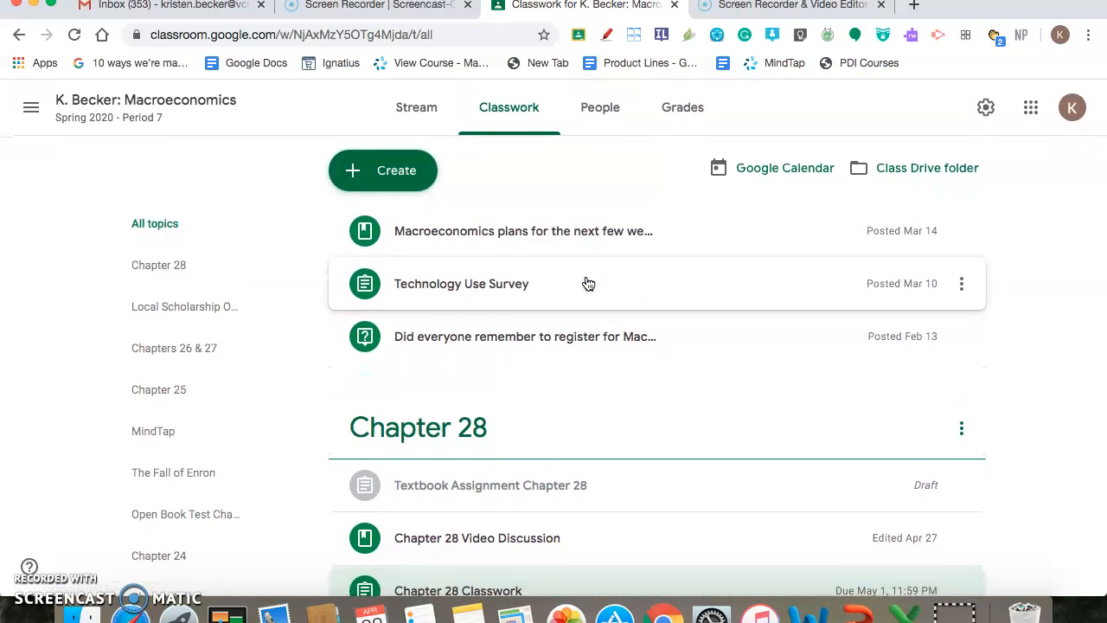